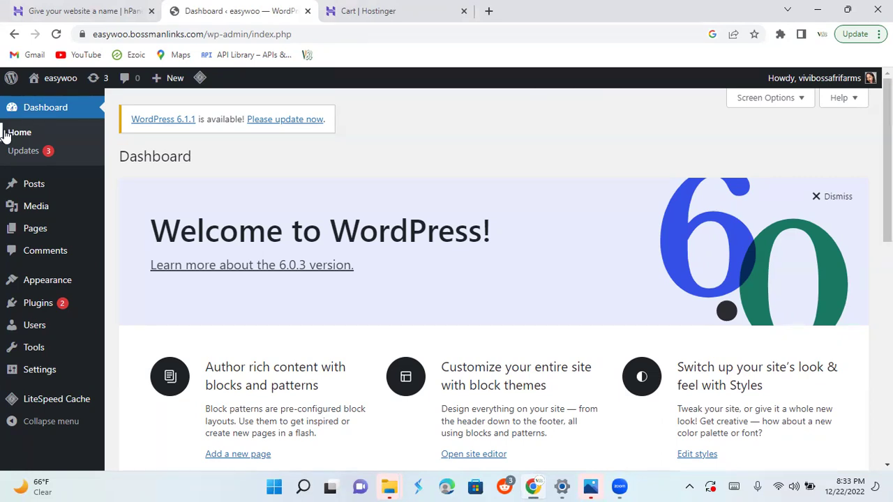
Open the site's installed themes and examine the active Twenty Twenty-Two theme's preview, description and tags
mouse_move(14, 287)
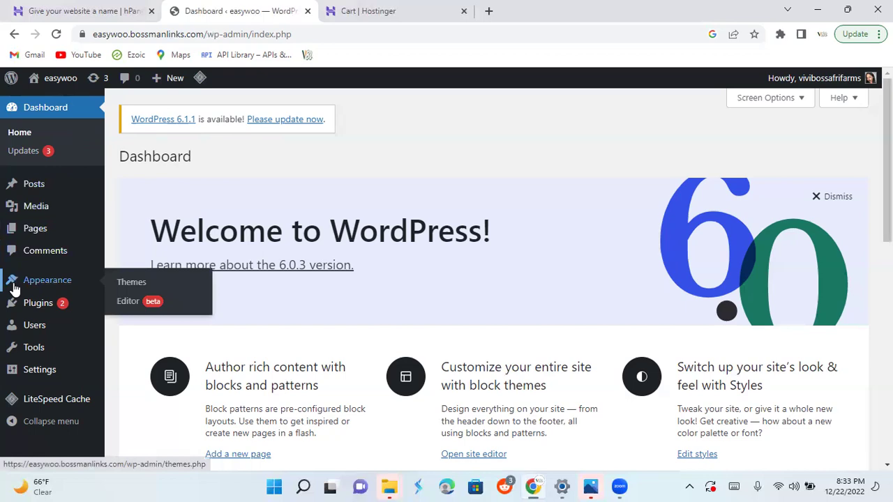
left_click(160, 288)
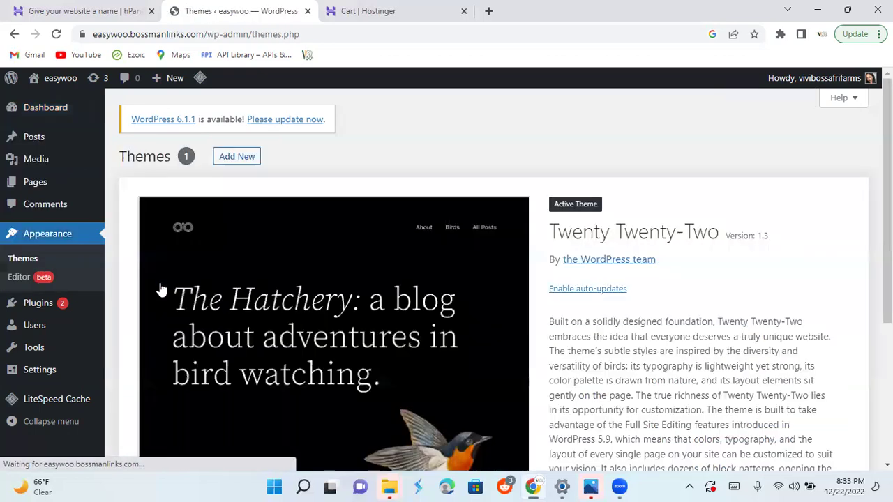
scroll(160, 289, "down", 3)
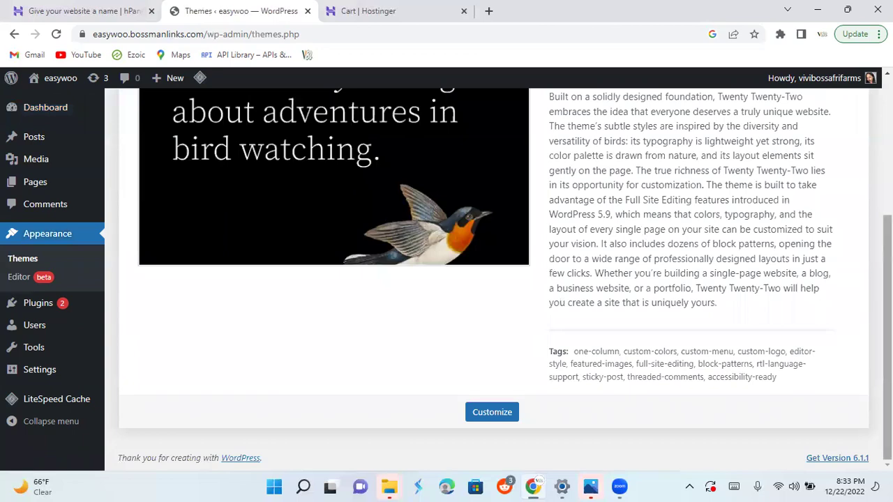
scroll(475, 279, "up", 3)
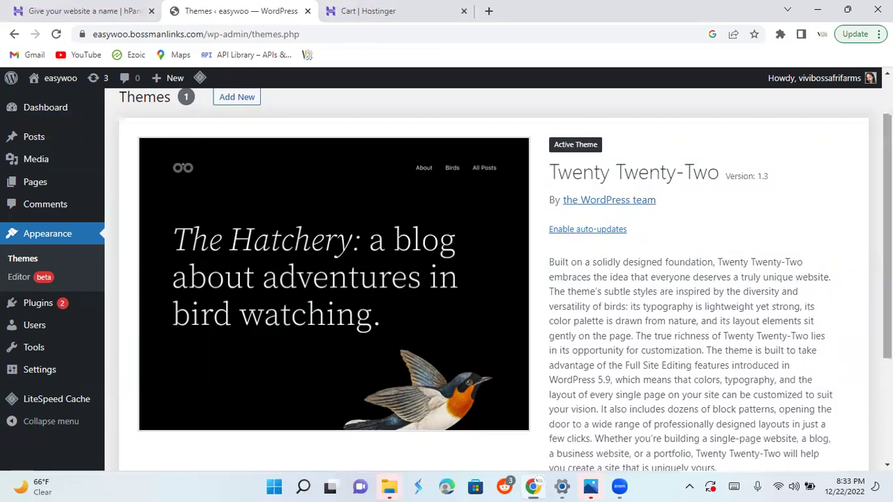
scroll(488, 279, "down", 3)
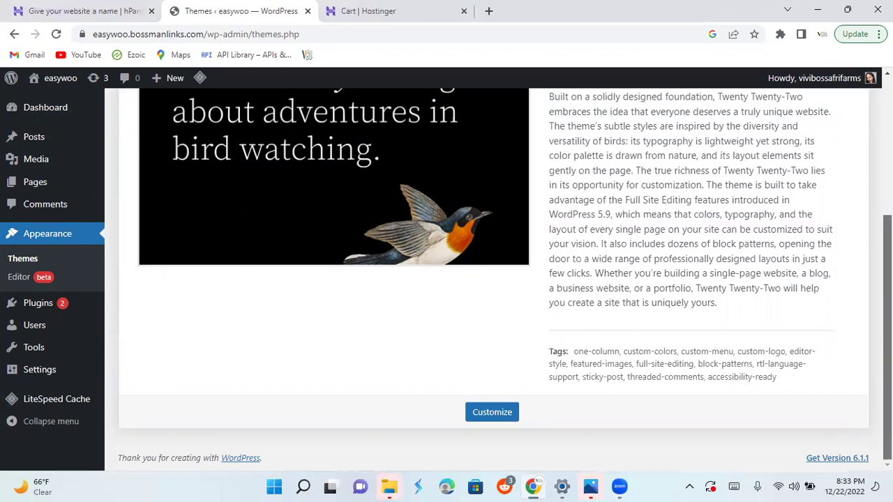
scroll(502, 275, "up", 1)
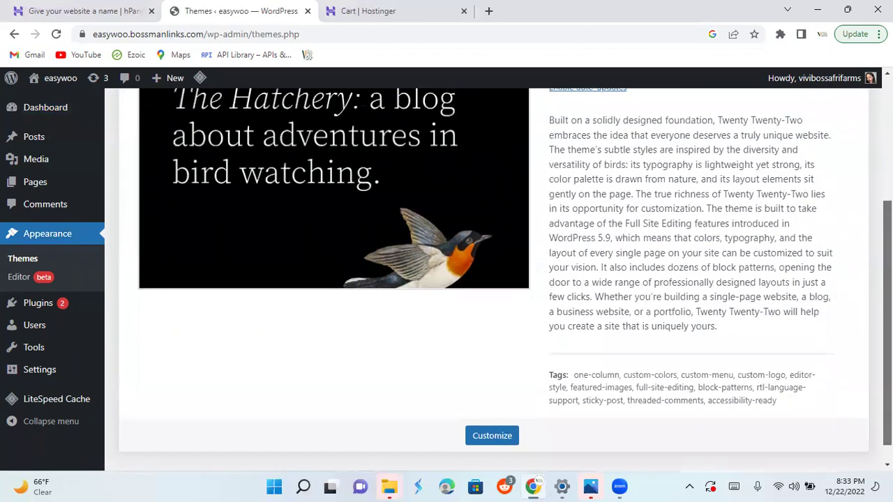
scroll(499, 279, "up", 3)
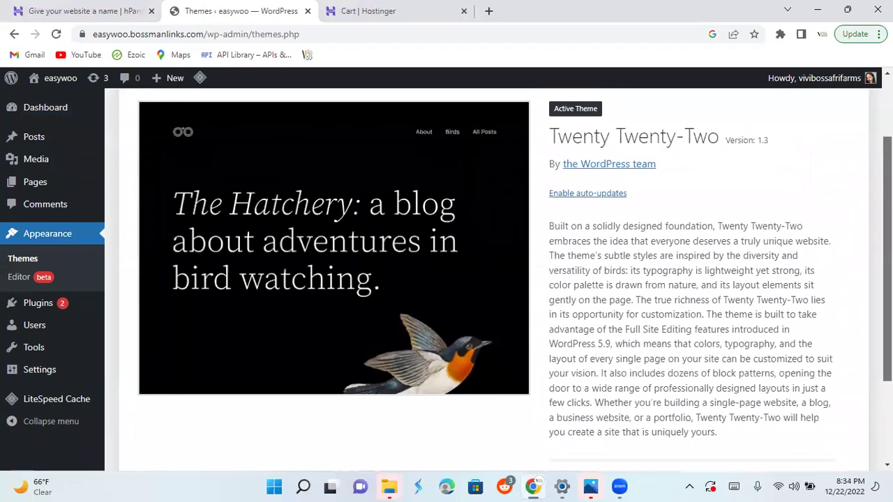
scroll(498, 279, "up", 2)
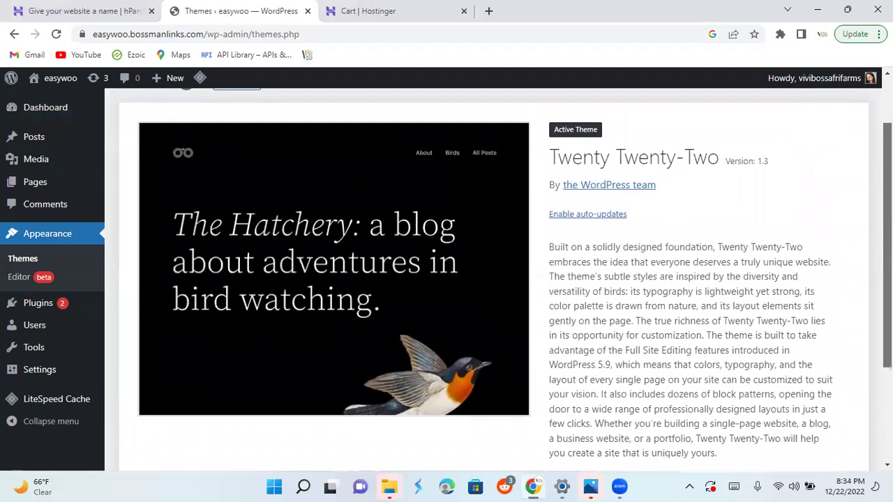
scroll(499, 279, "up", 1)
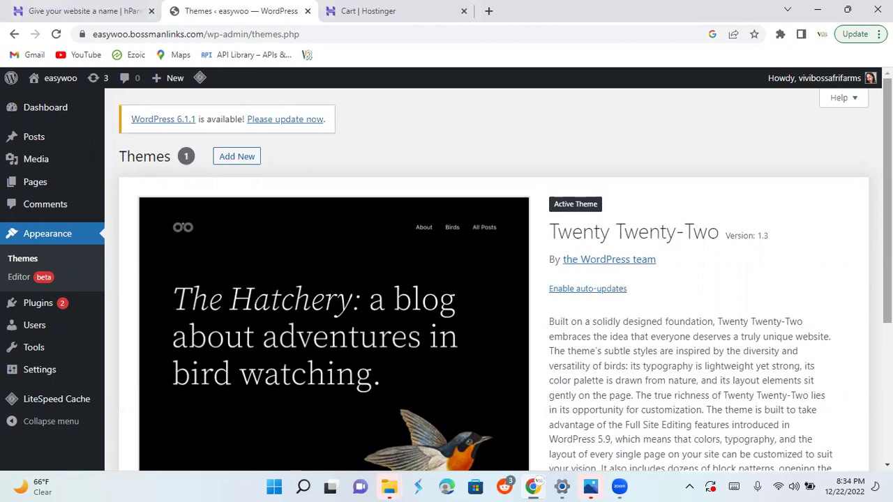
scroll(489, 279, "down", 3)
scroll(488, 279, "up", 2)
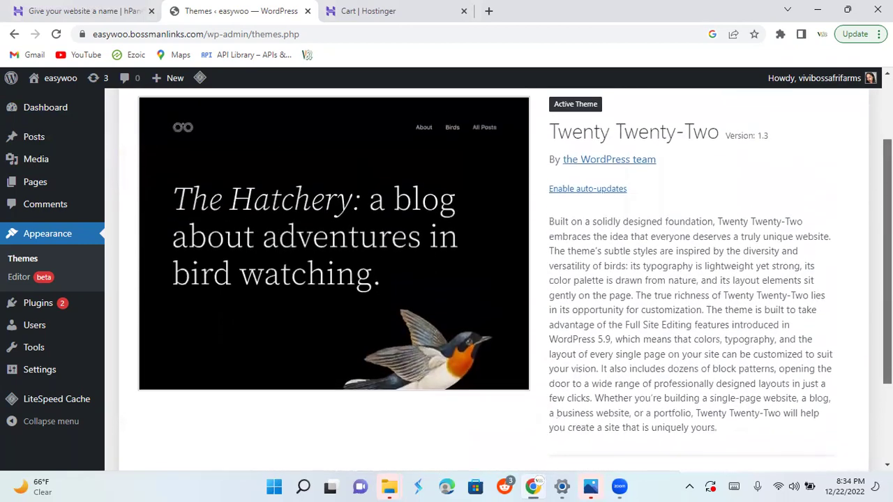
scroll(869, 211, "up", 2)
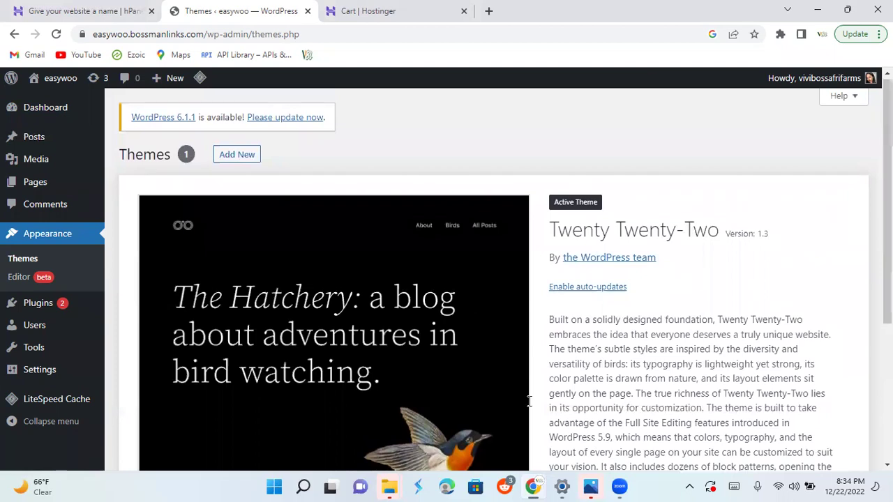
Search the theme directory for "kad", and install and activate the Kadence theme
left_click(237, 154)
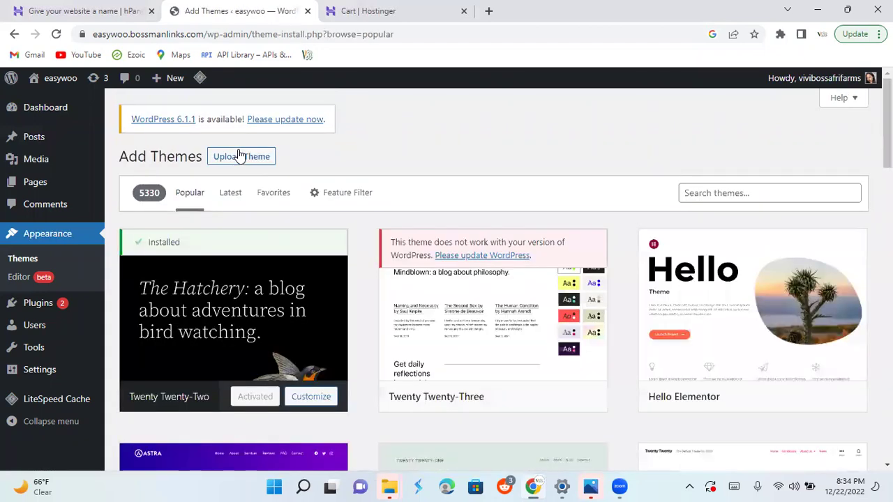
left_click(696, 191)
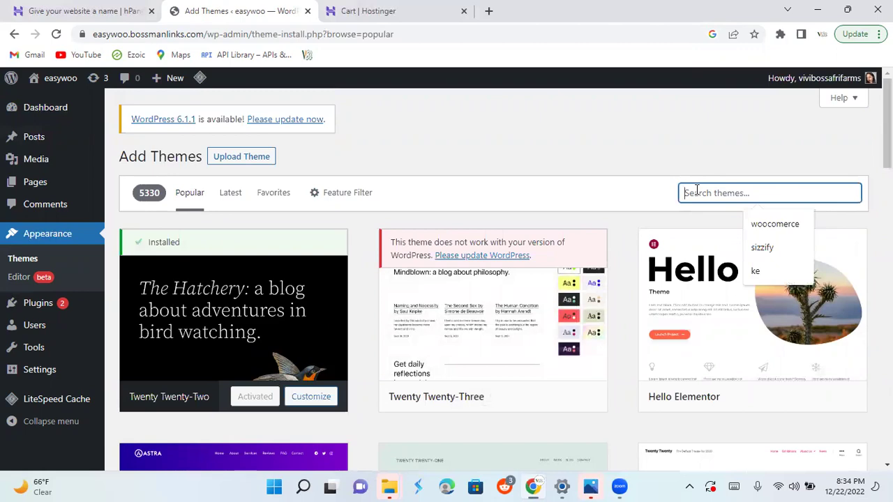
type("kad")
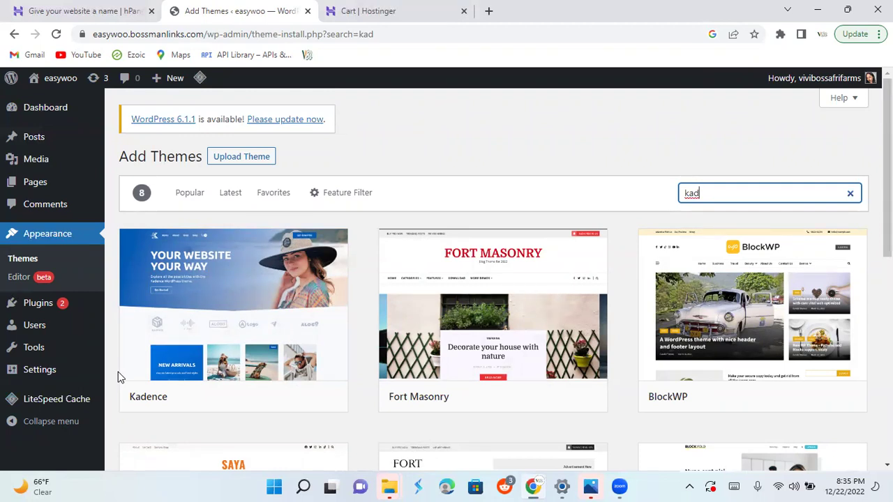
mouse_move(128, 397)
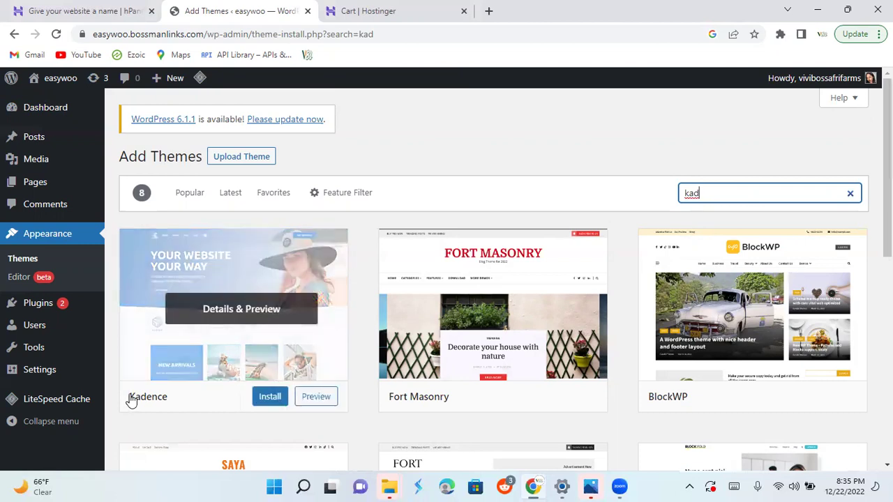
left_click(268, 402)
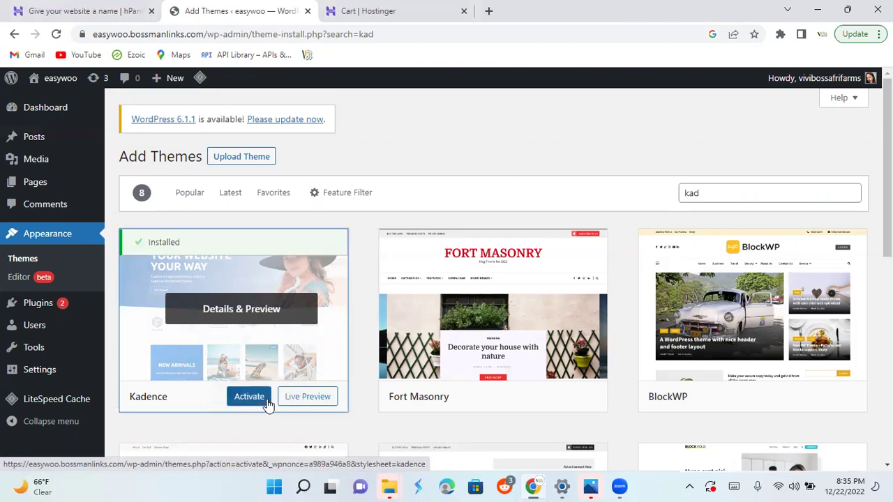
left_click(257, 400)
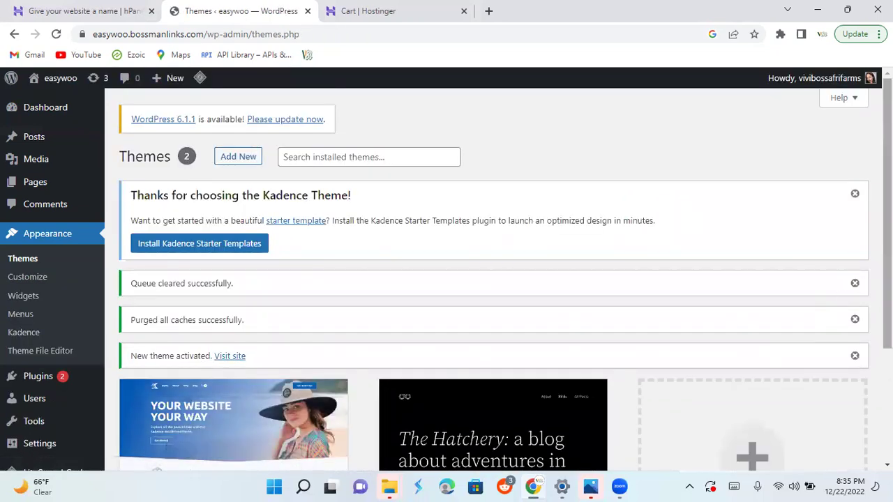
Update the All-in-One WP Migration and LiteSpeed Cache plugins among the installed plugins
scroll(494, 279, "down", 3)
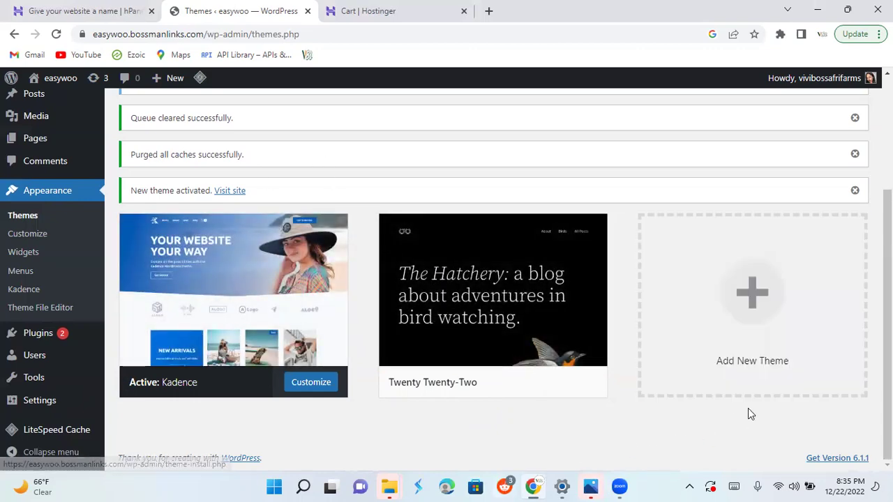
mouse_move(575, 400)
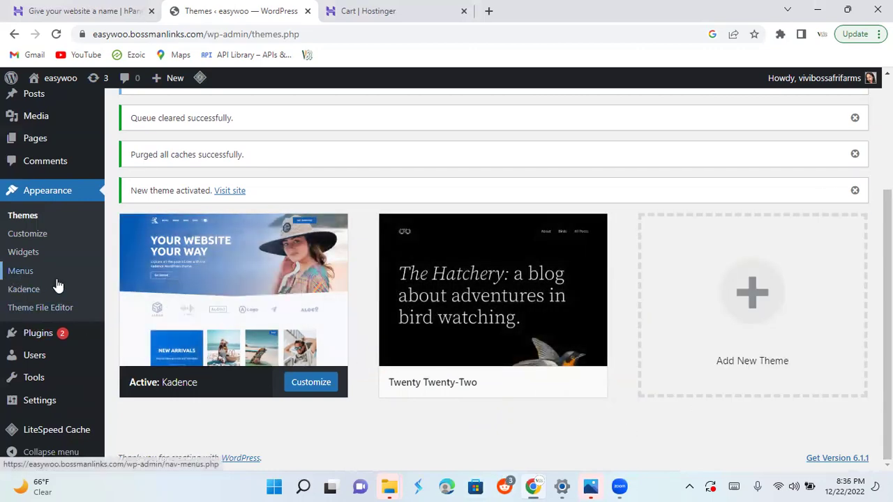
mouse_move(38, 334)
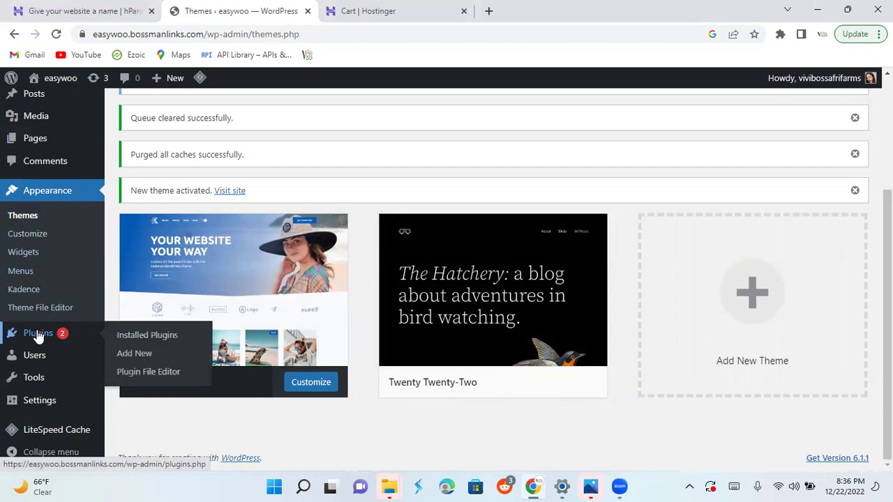
left_click(148, 336)
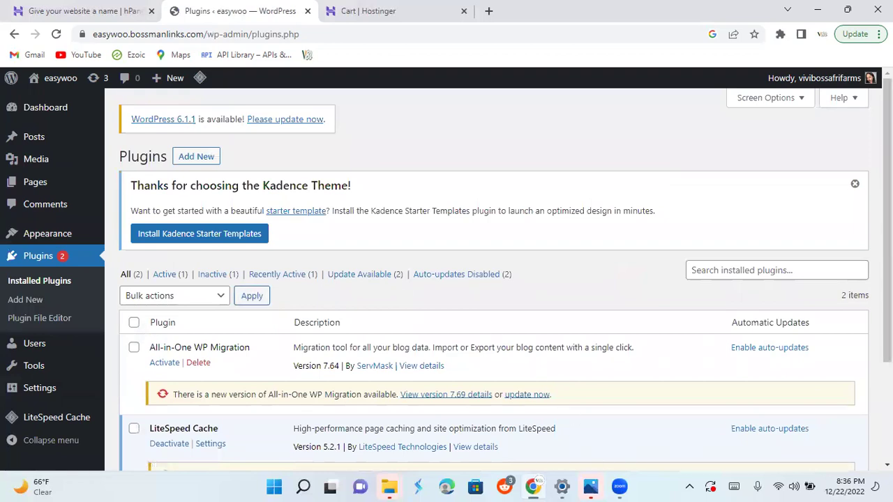
scroll(494, 279, "down", 3)
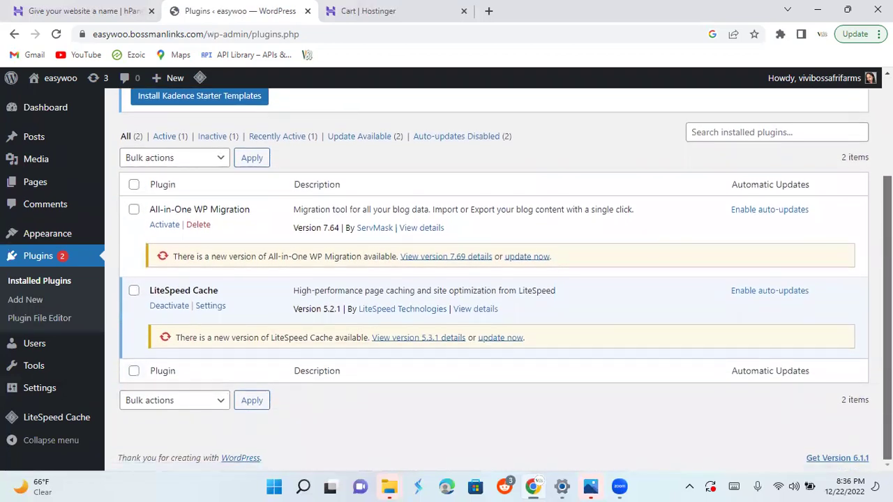
scroll(866, 395, "up", 1)
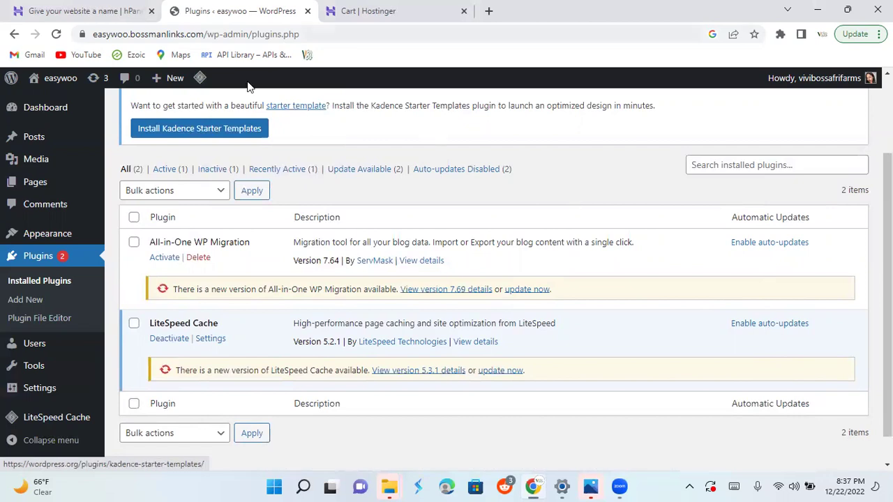
left_click(523, 297)
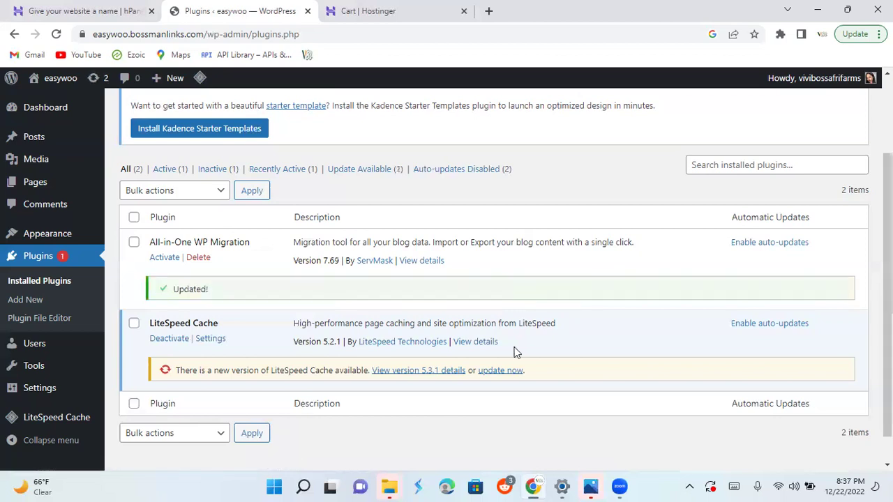
left_click(499, 372)
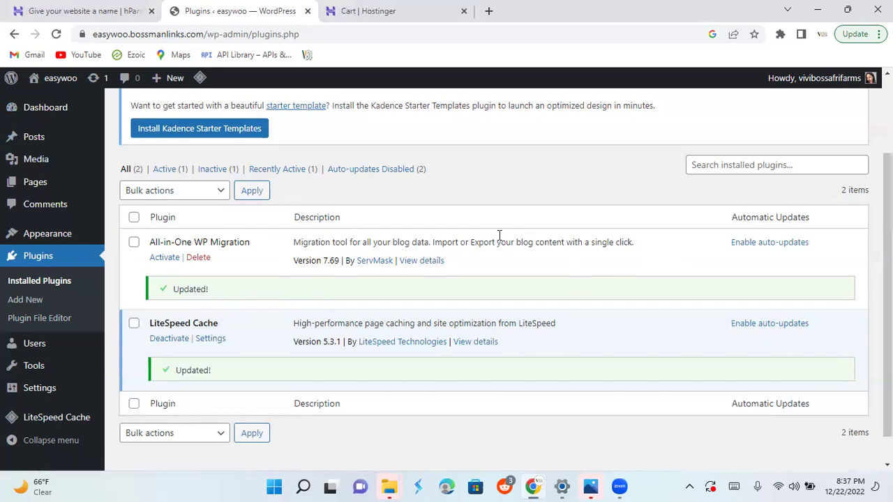
Delete the All-in-One WP Migration plugin with its data and open the WordPress updates page
left_click(197, 257)
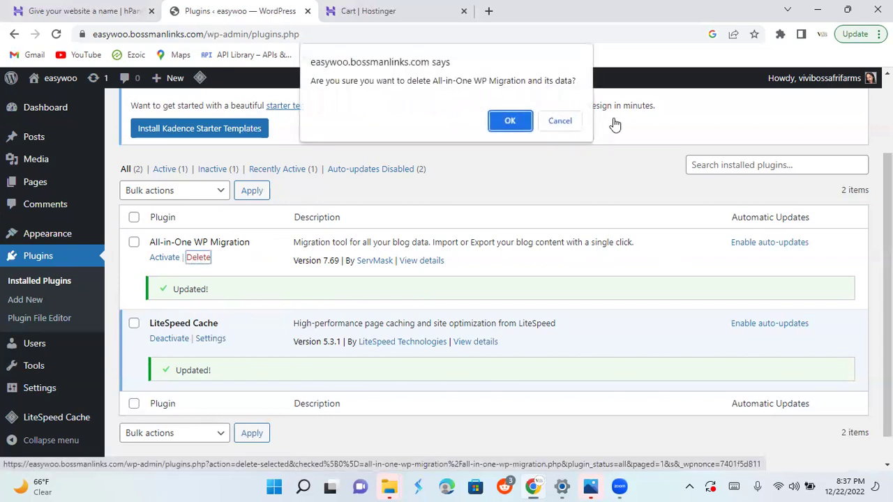
left_click(507, 123)
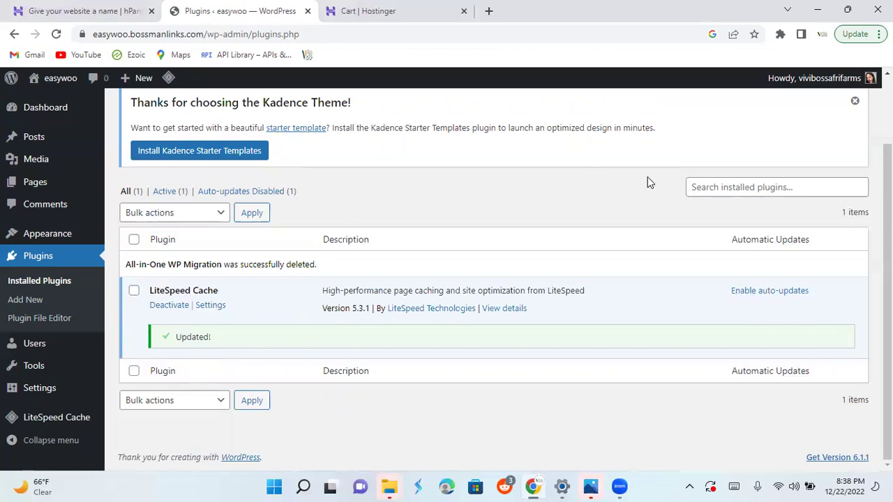
scroll(493, 279, "up", 2)
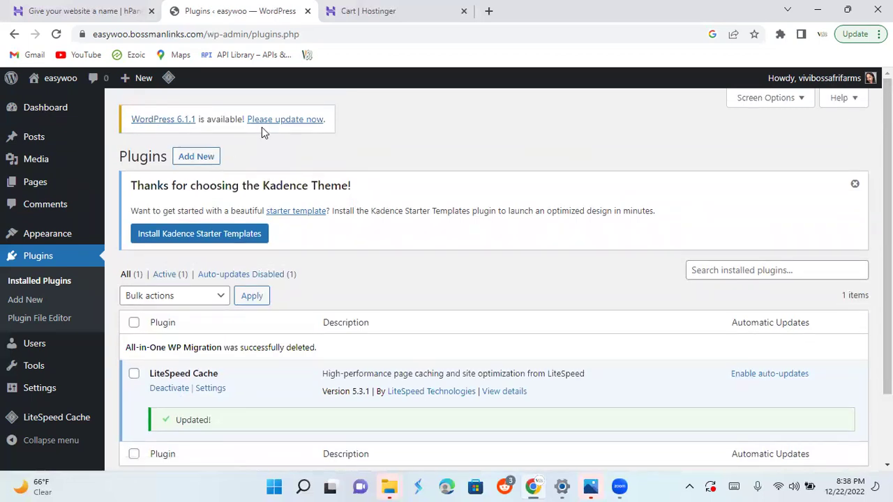
left_click(264, 124)
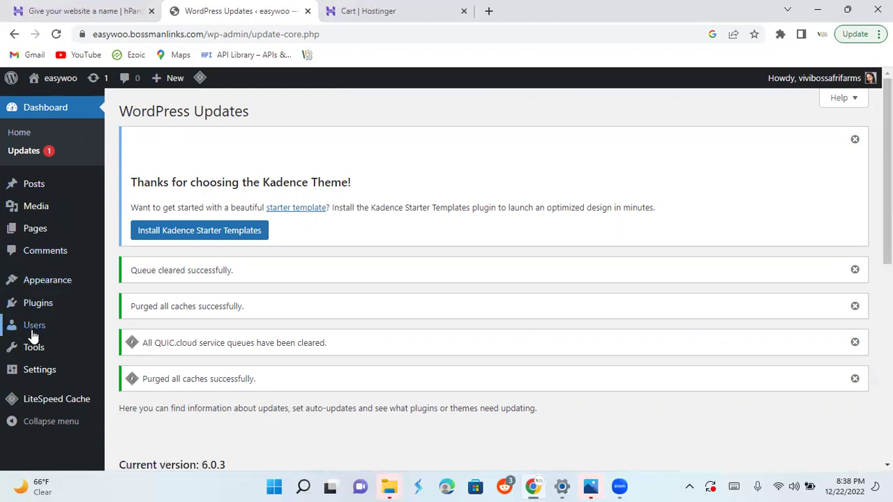
Search the plugin directory for "woocommerce", and install and activate the WooCommerce plugin
mouse_move(42, 300)
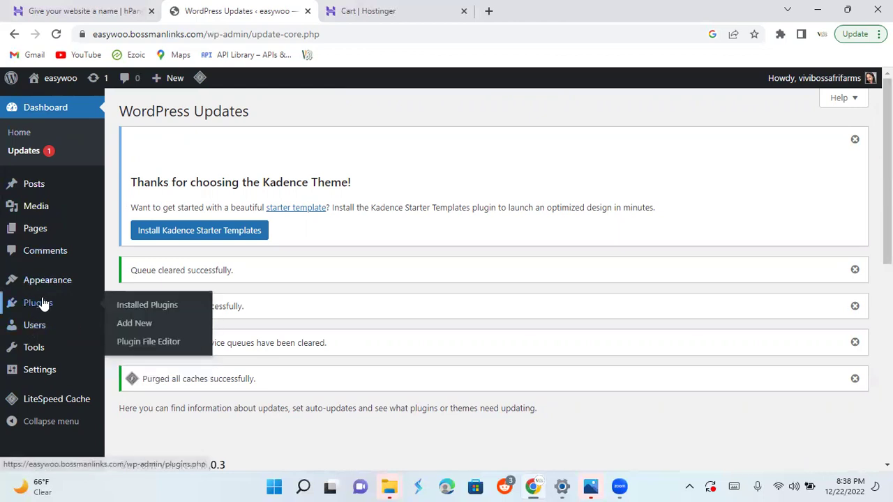
left_click(160, 307)
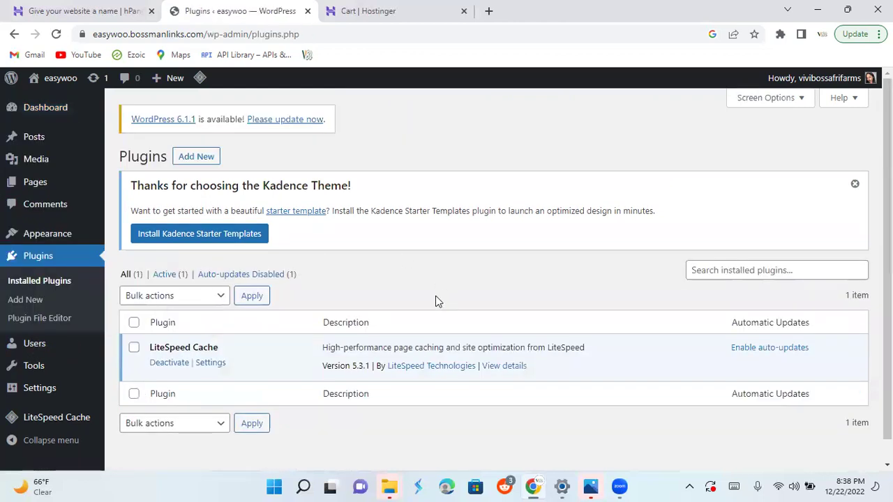
left_click(188, 159)
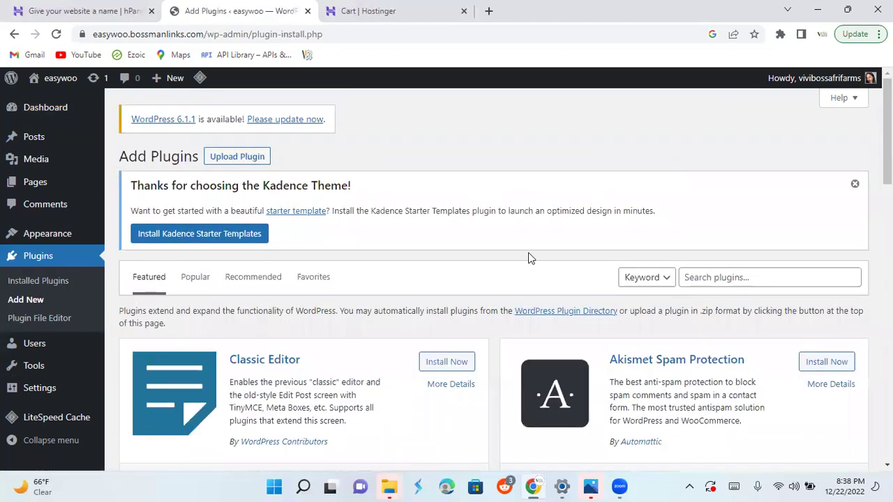
left_click(711, 284)
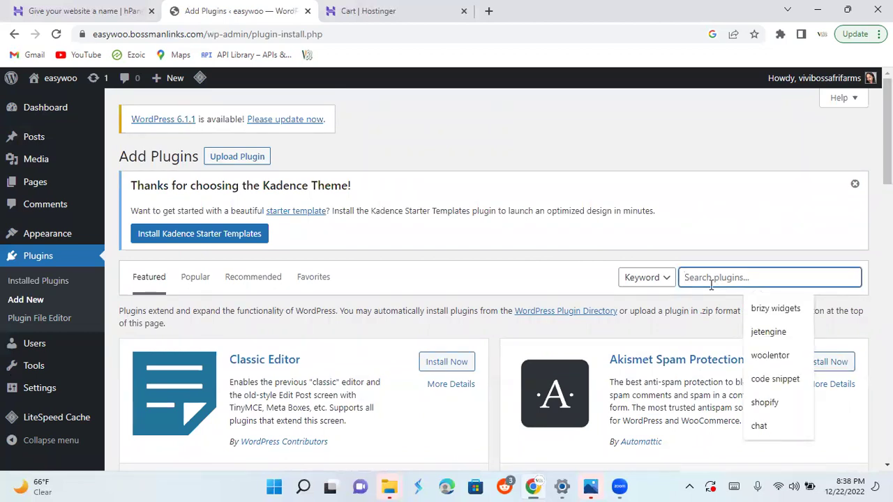
type("wo")
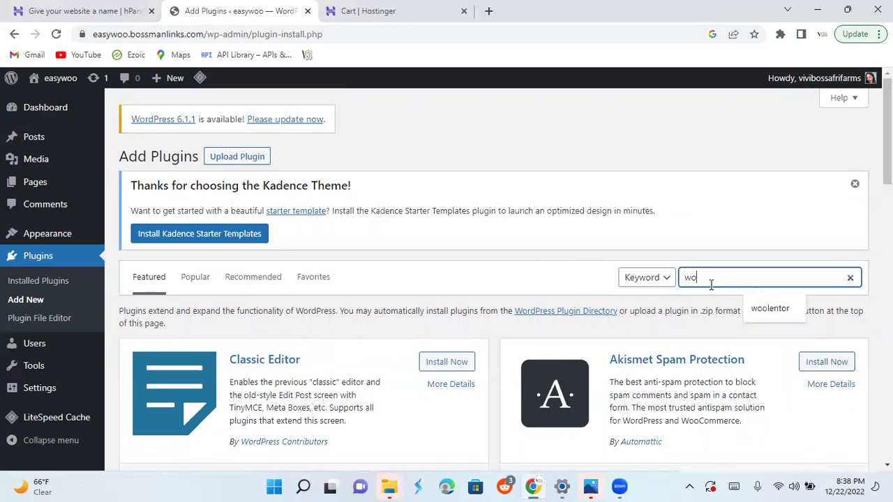
type("ocomm")
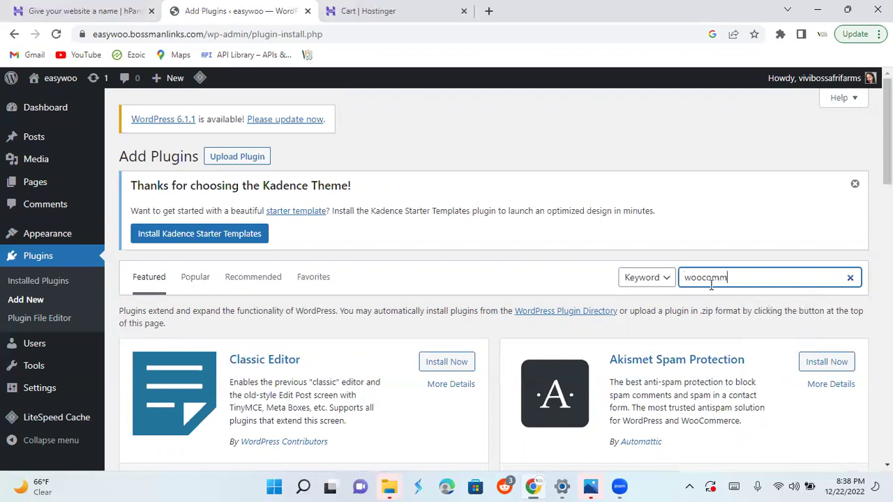
type("erce")
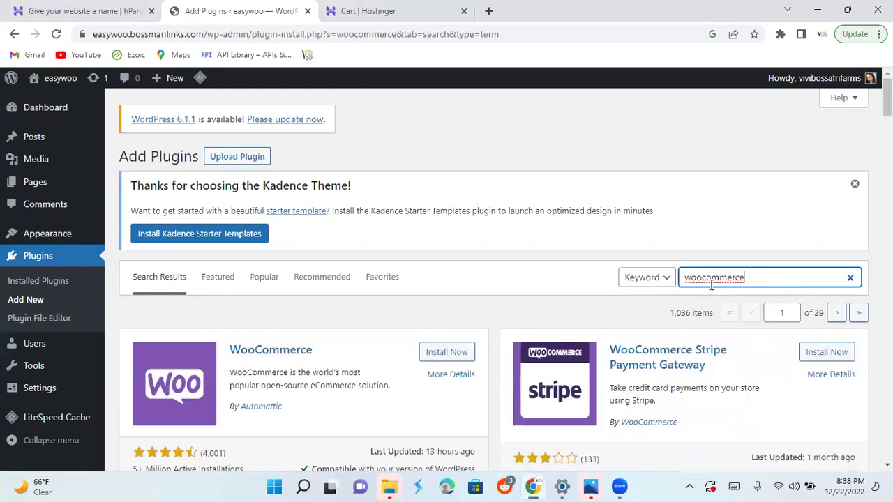
left_click(450, 354)
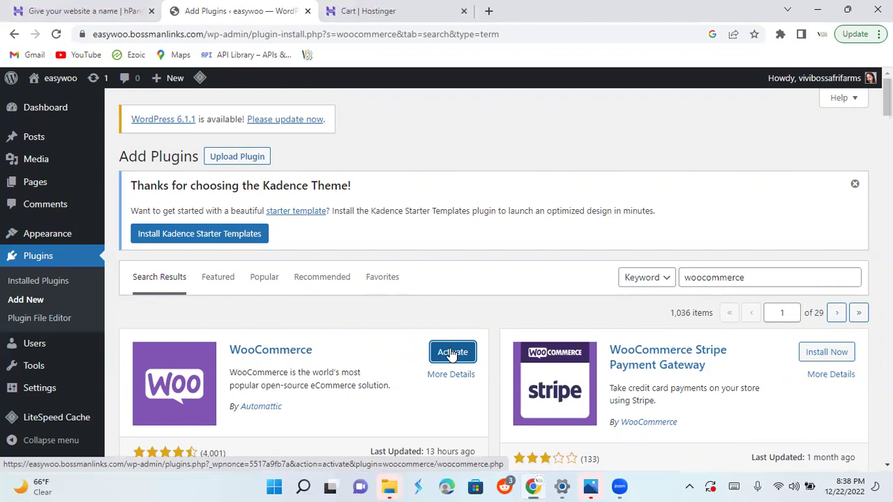
left_click(450, 355)
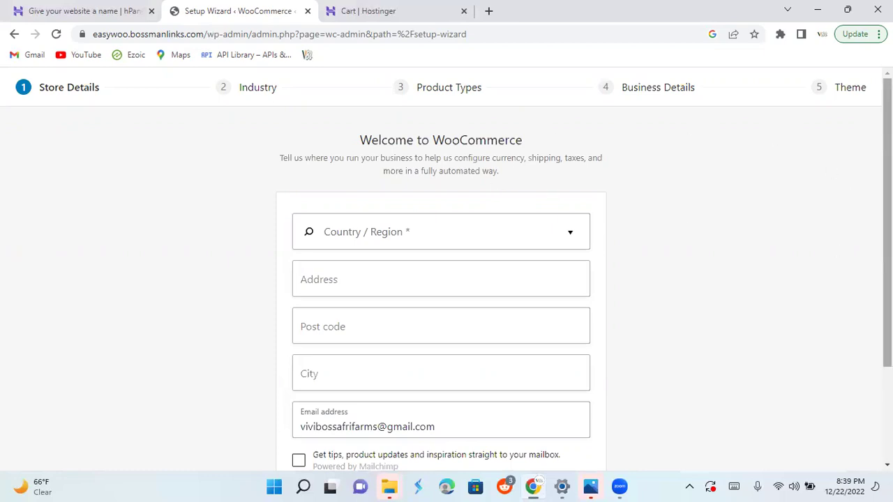
Set the store's country/region to United States (US) — Alabama in the WooCommerce setup wizard
scroll(884, 279, "down", 2)
scroll(884, 279, "up", 2)
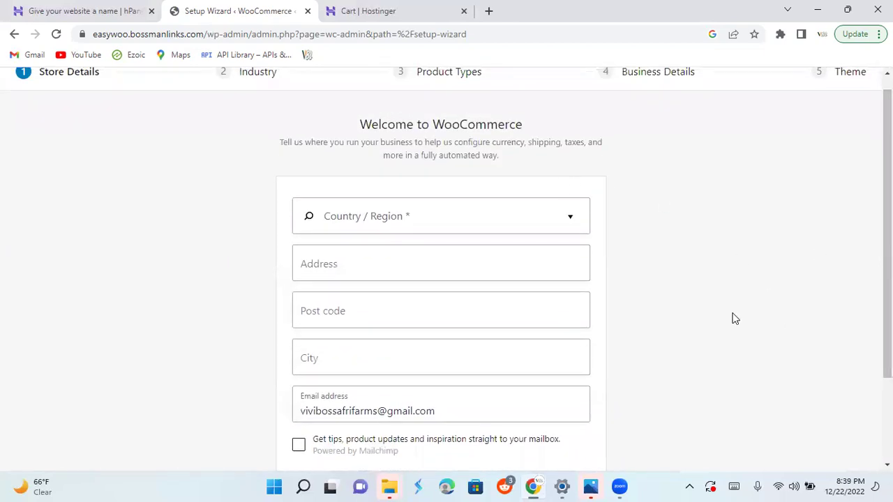
left_click(557, 217)
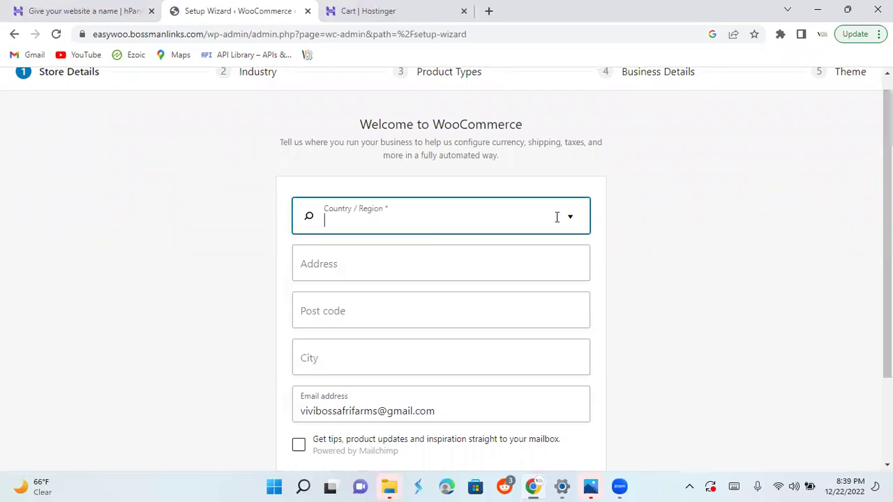
type("u")
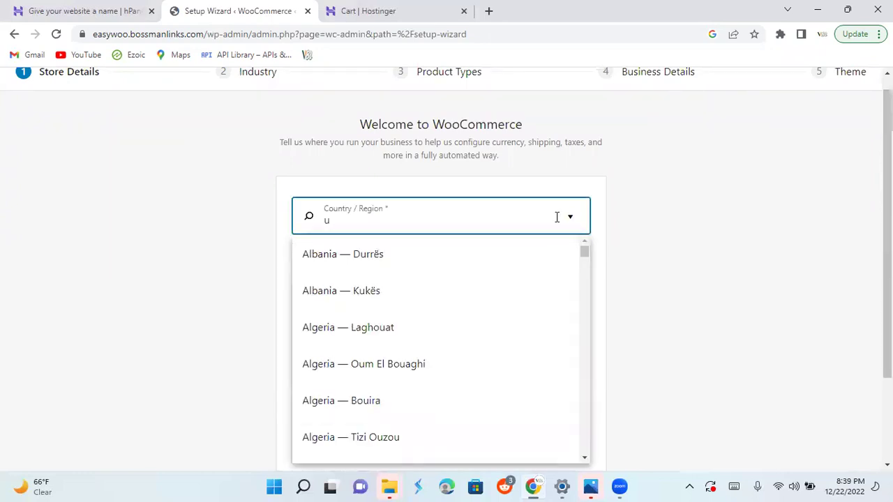
type("ni")
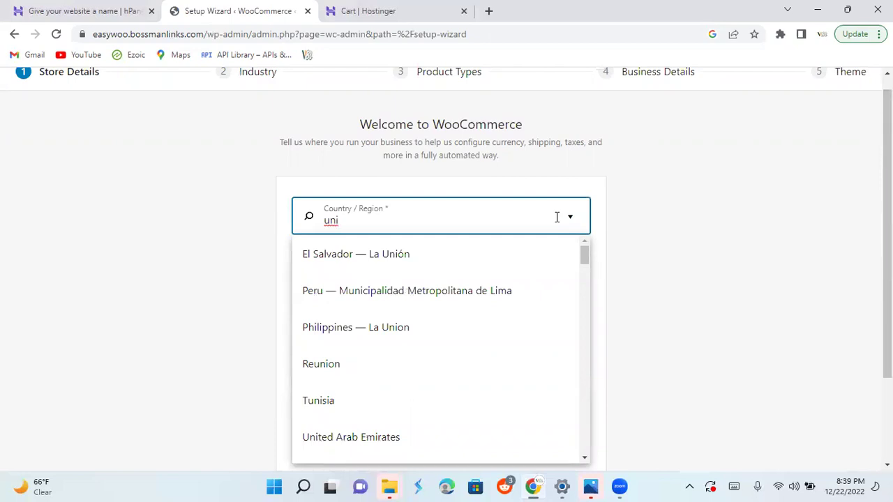
type("te")
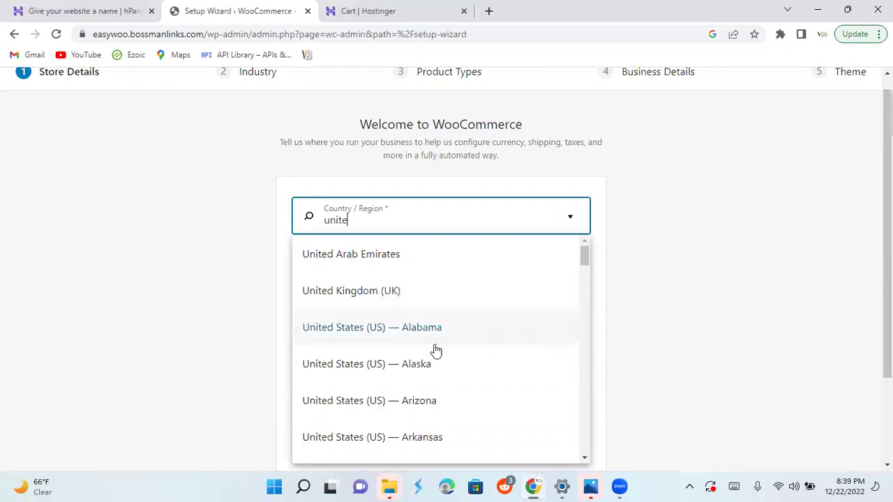
left_click(316, 338)
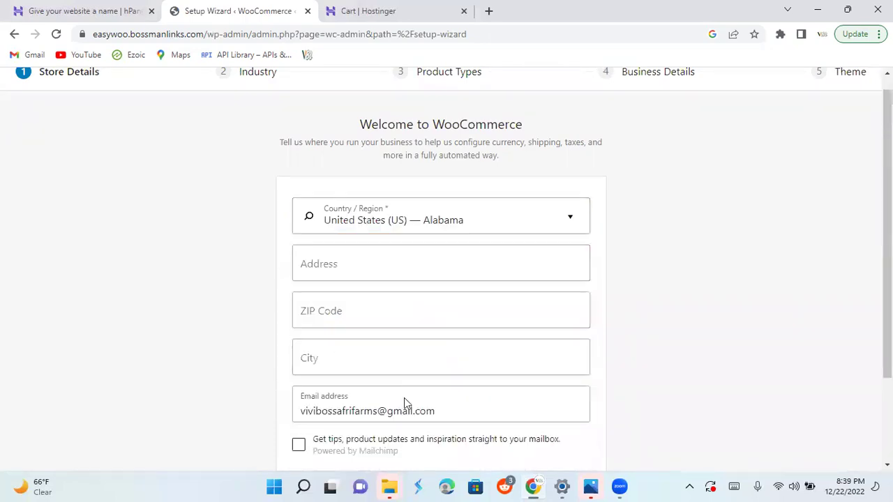
Fill in the store's street address and ZIP code with placeholder text and enter New york as the city
left_click(308, 263)
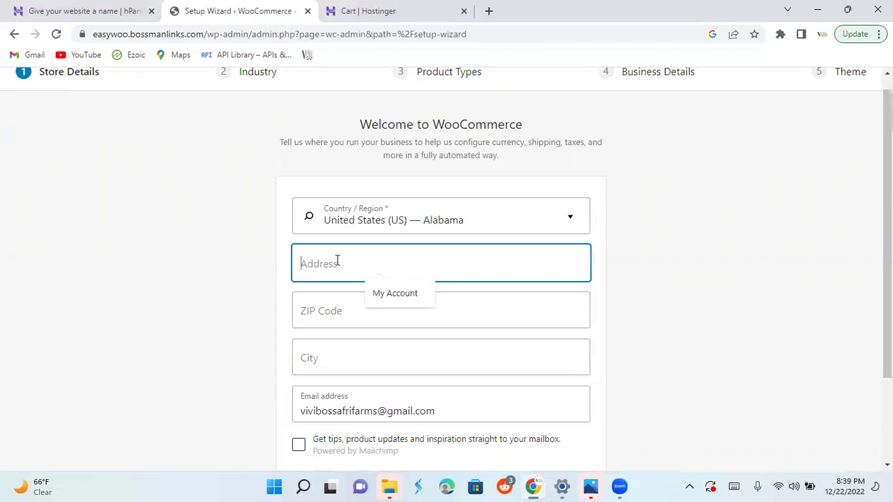
type("ygyiguoh")
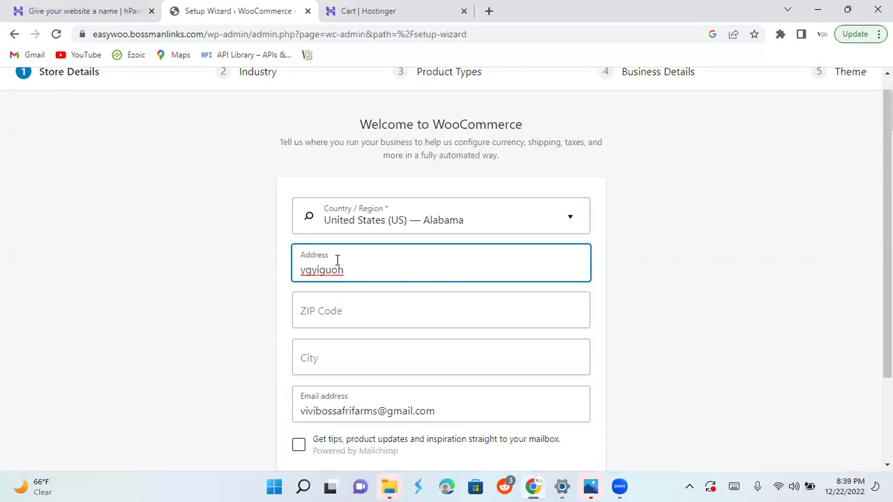
left_click(311, 360)
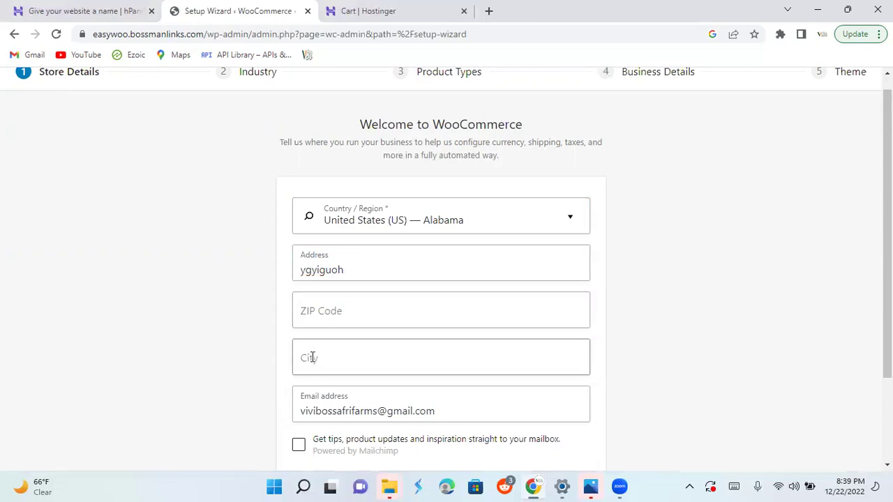
left_click(311, 357)
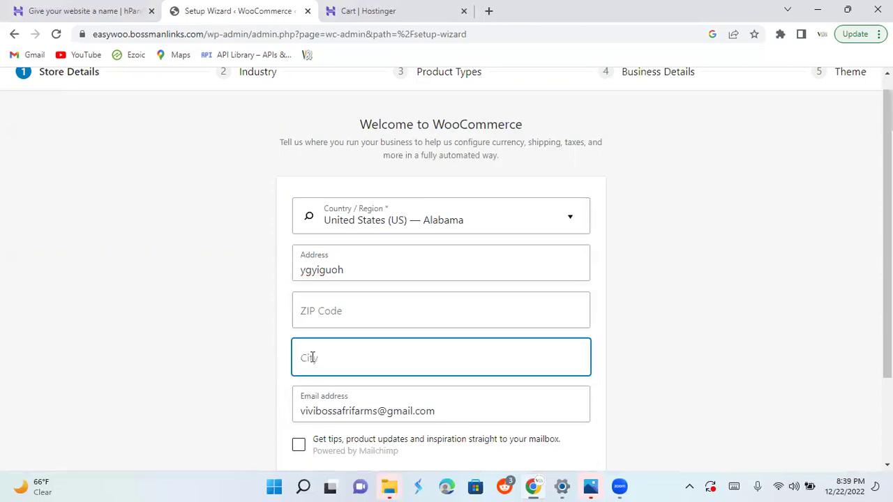
type("N")
type("ew  york")
left_click(348, 306)
type("kbj")
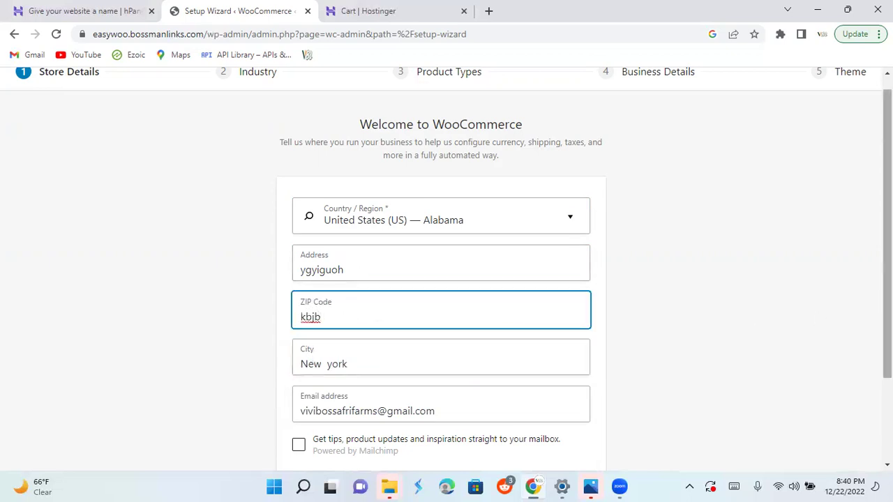
Submit the store details and decline WooCommerce usage tracking
scroll(441, 279, "down", 2)
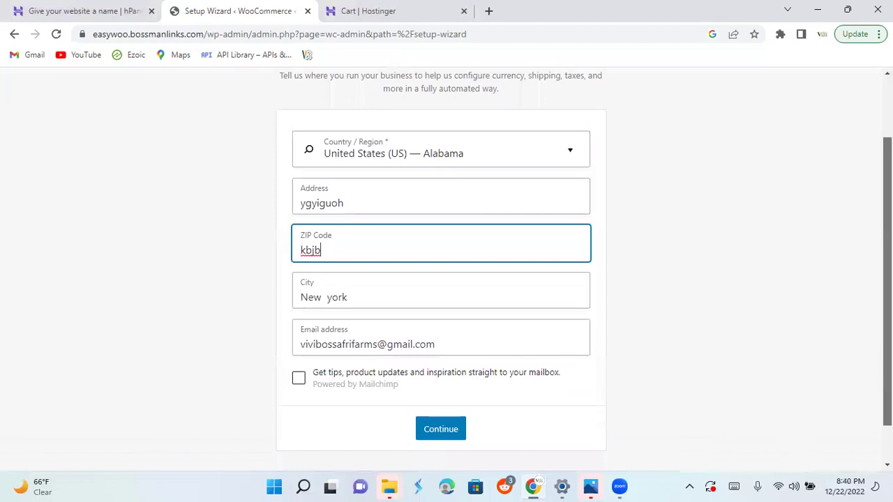
left_click(426, 420)
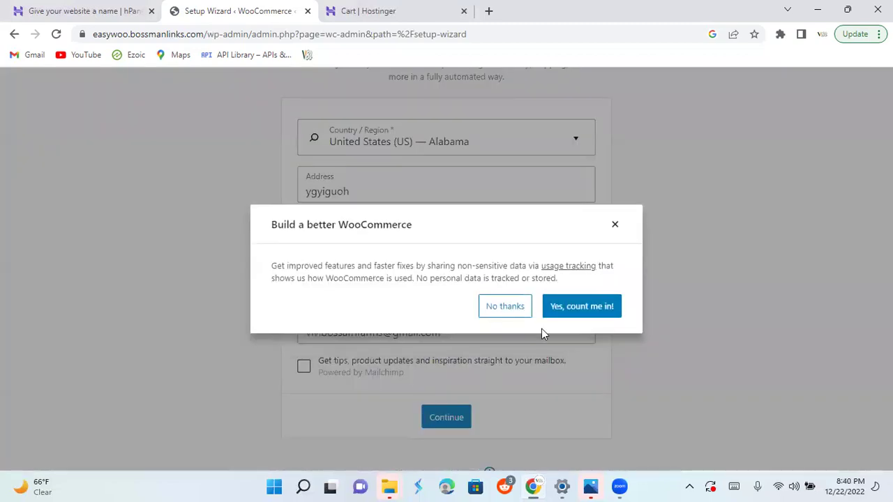
left_click(505, 307)
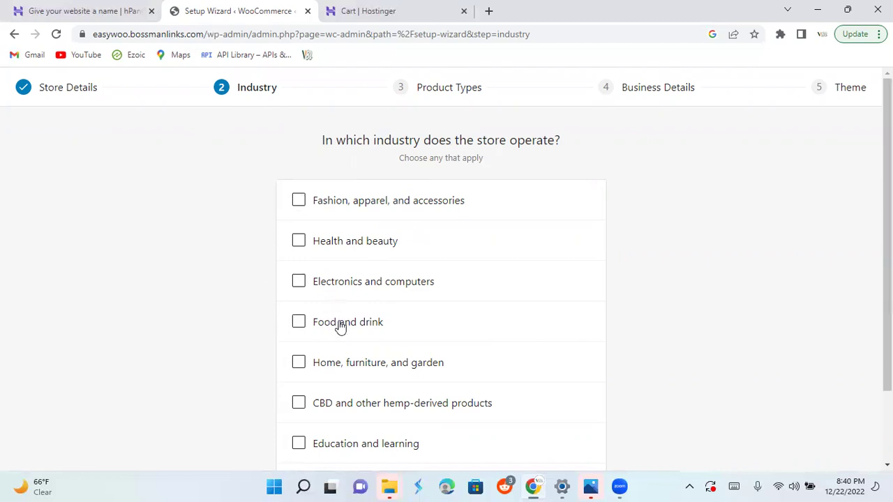
Select Fashion, apparel, and accessories as the store's industry and continue with Physical products as the product type
left_click(299, 202)
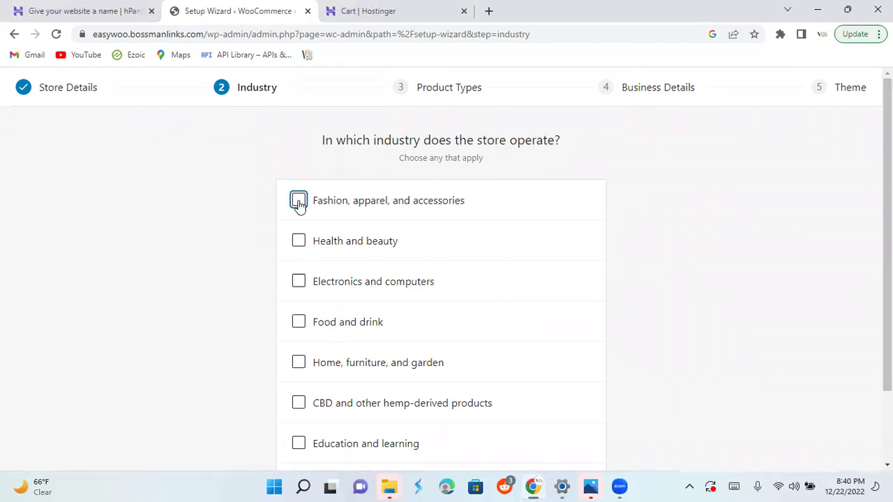
scroll(887, 265, "down", 1)
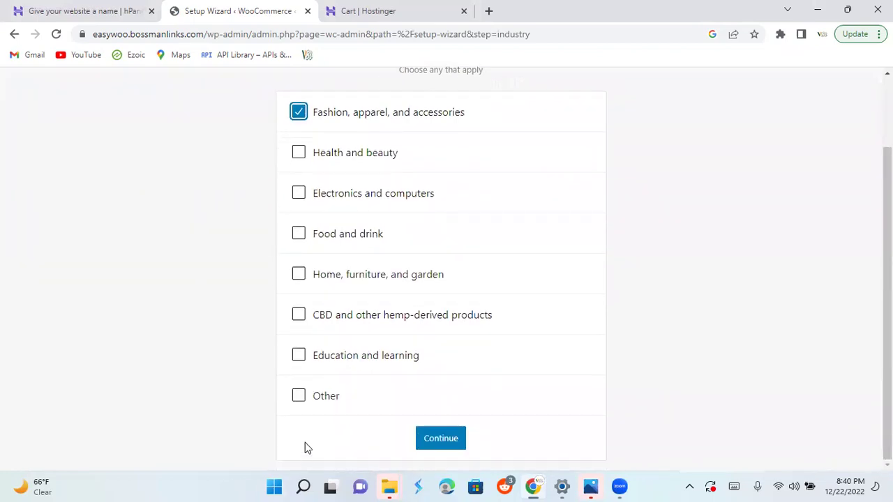
left_click(458, 441)
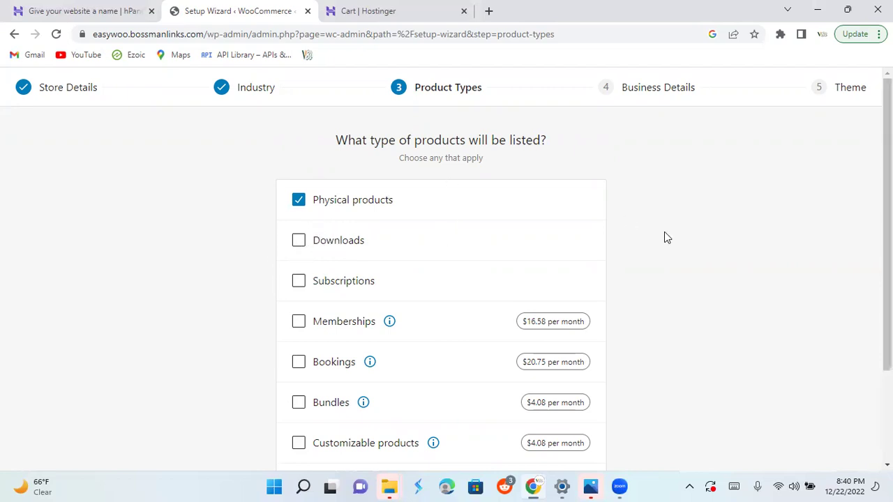
left_click_drag(890, 251, 891, 317)
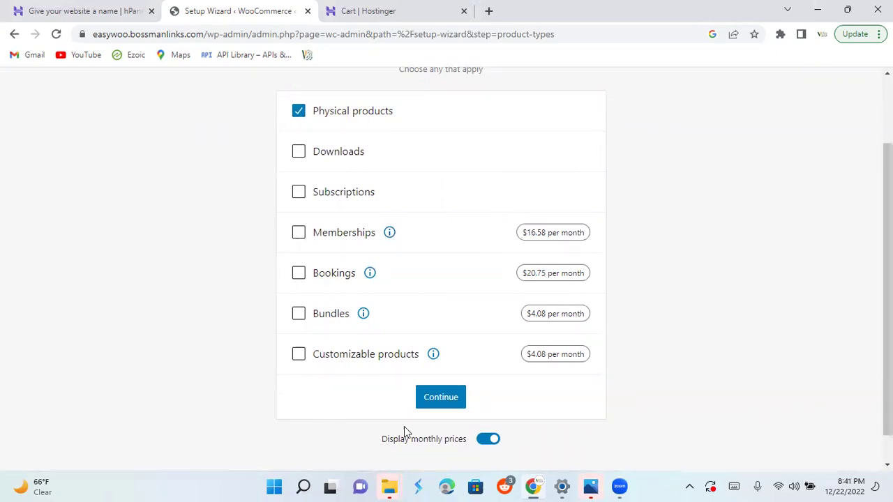
left_click(441, 402)
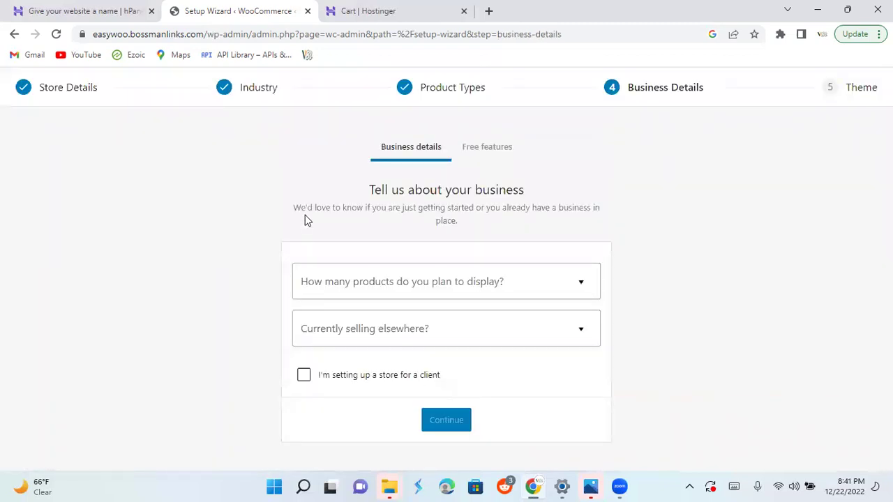
Set the number of products to display to 1 - 10 and currently selling elsewhere to "Yes, on another platform"
left_click(498, 293)
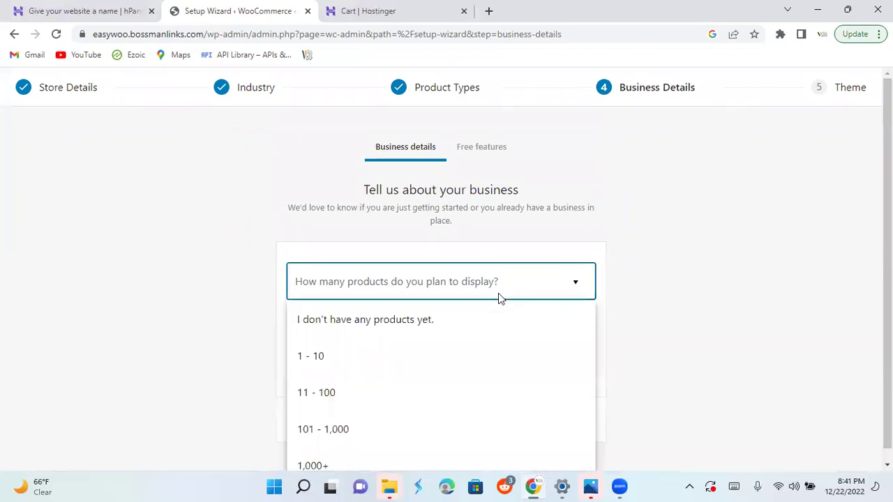
left_click(407, 356)
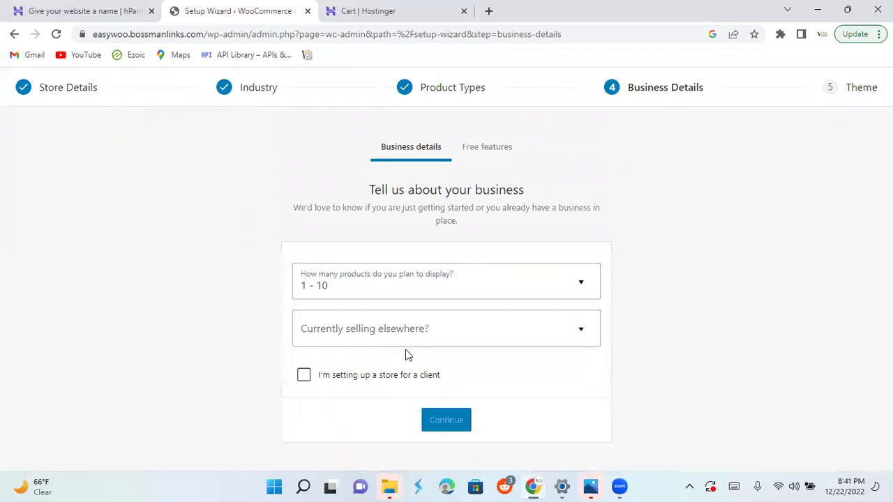
left_click(417, 337)
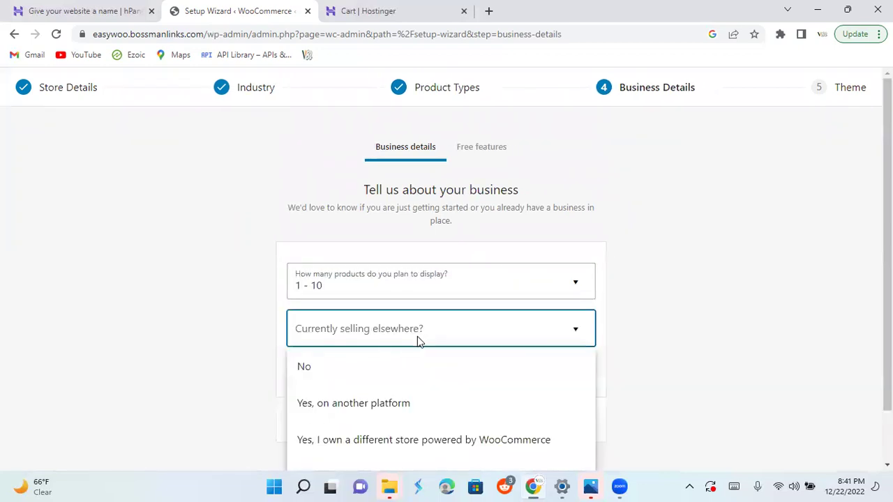
left_click(388, 404)
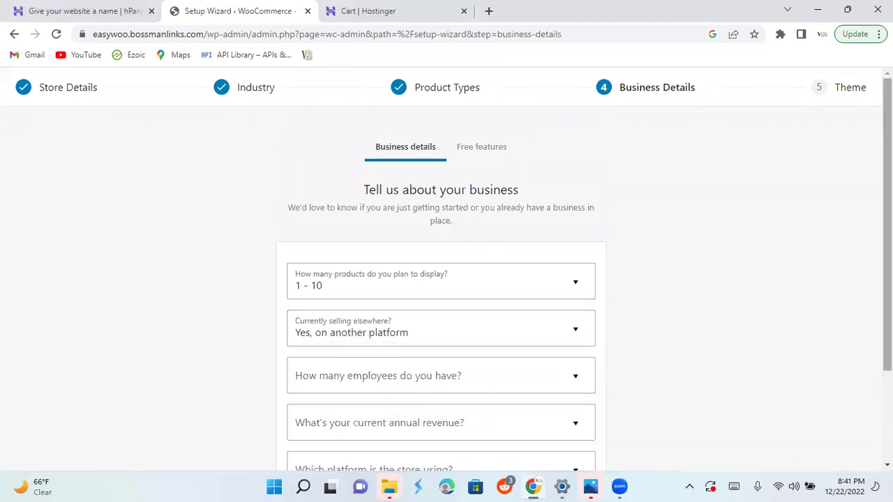
Set the number of employees to < 10 and the current annual revenue to $0.00 (I'm just getting started)
scroll(441, 279, "down", 2)
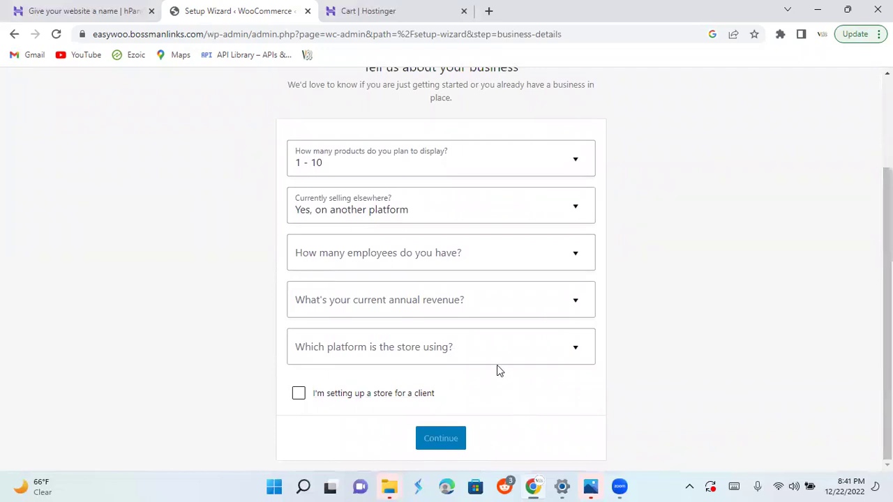
left_click(510, 257)
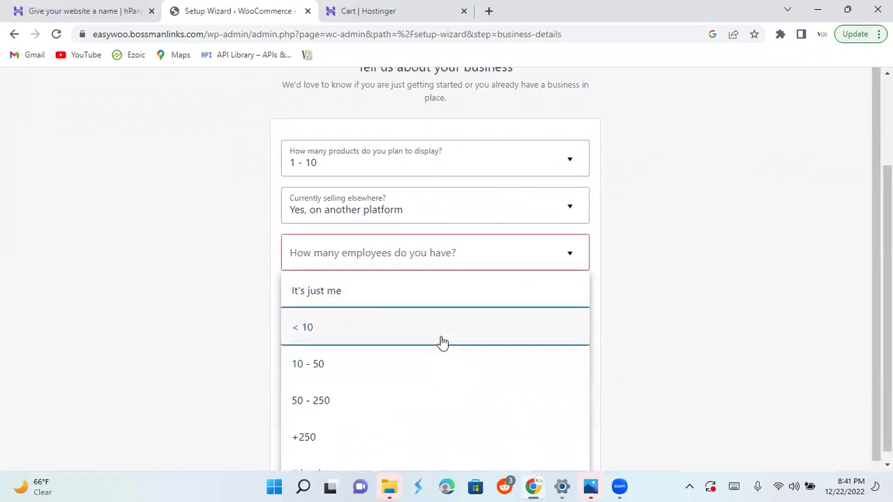
left_click(442, 341)
left_click(472, 312)
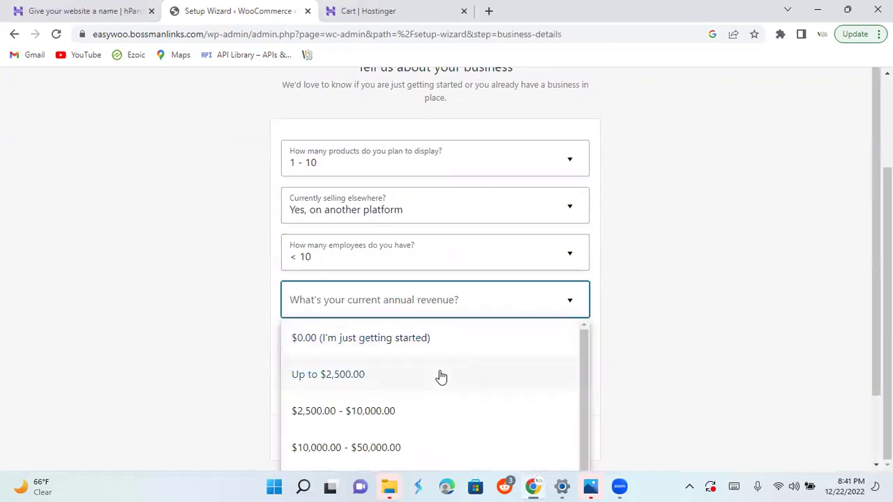
left_click(434, 344)
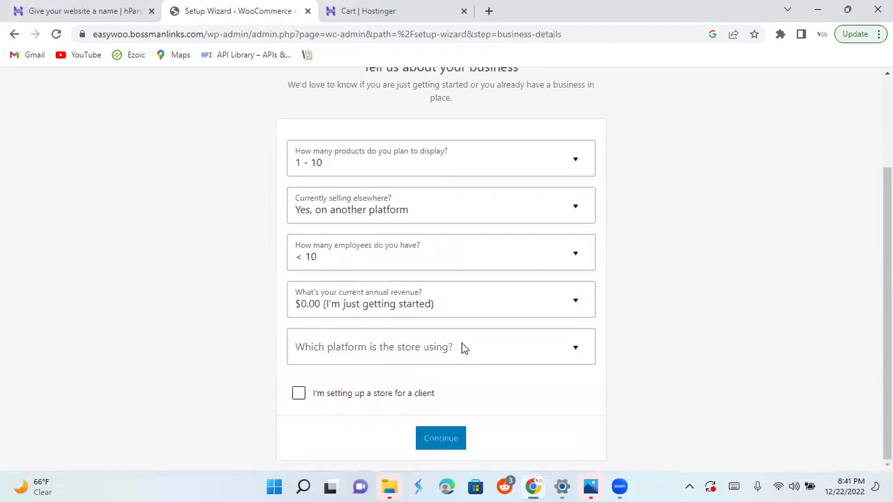
Choose Shopify as the platform the store is using and submit the business details
left_click(460, 348)
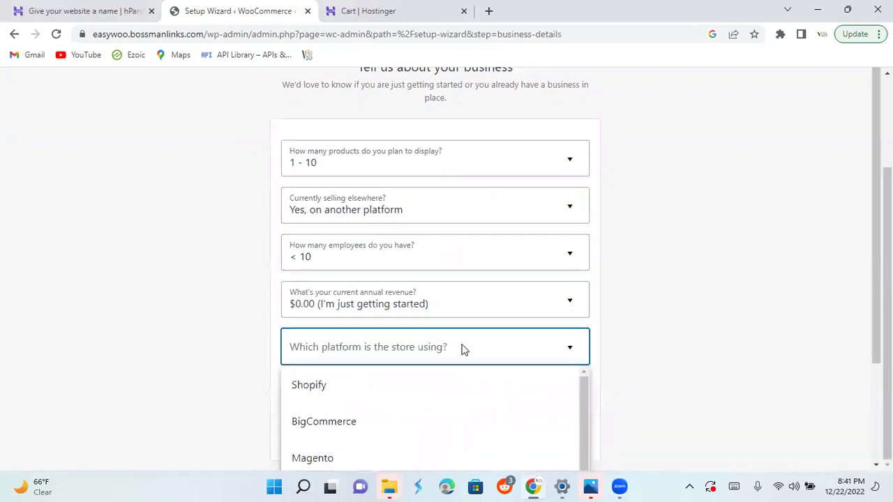
left_click(394, 393)
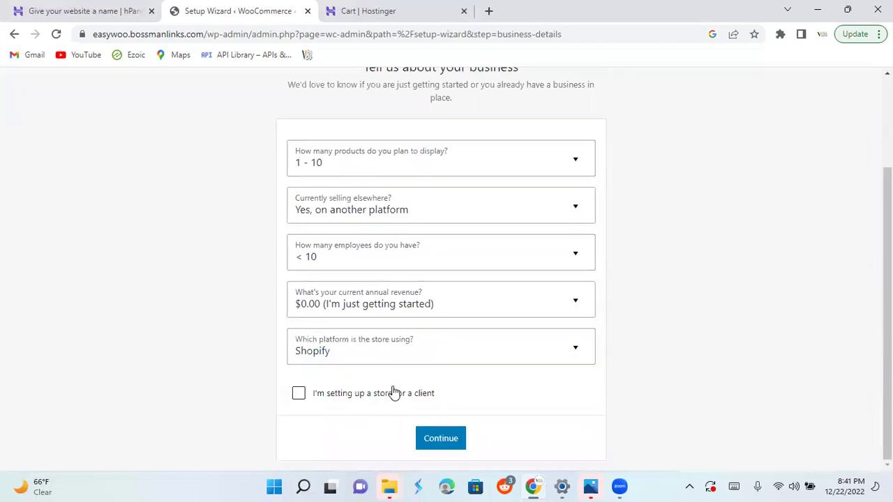
left_click(442, 443)
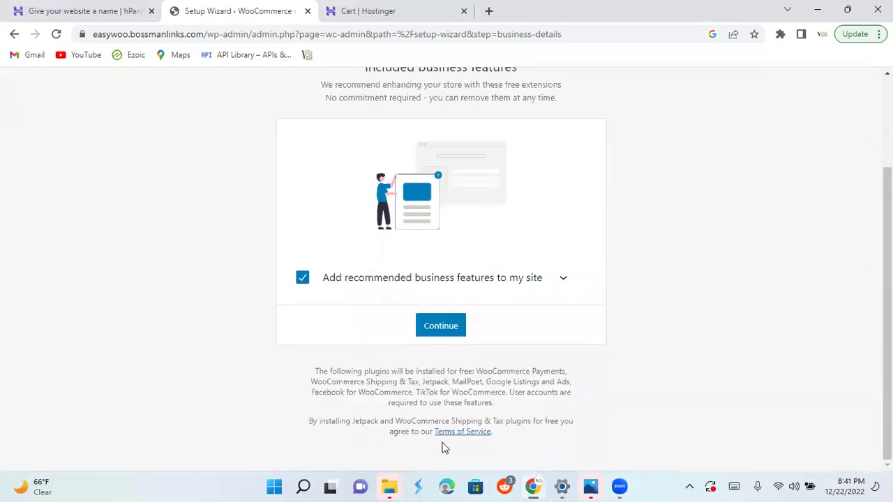
Try to continue with the recommended business features added to the site, then retry once
left_click(452, 332)
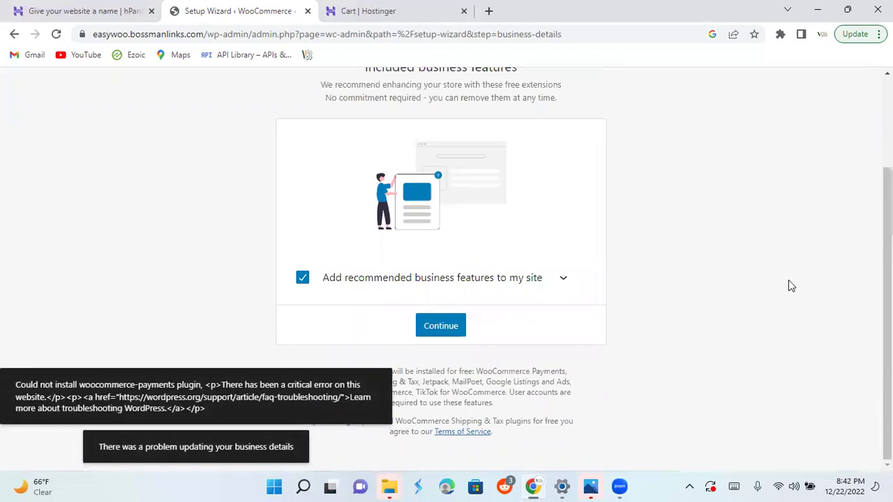
left_click_drag(887, 293, 887, 203)
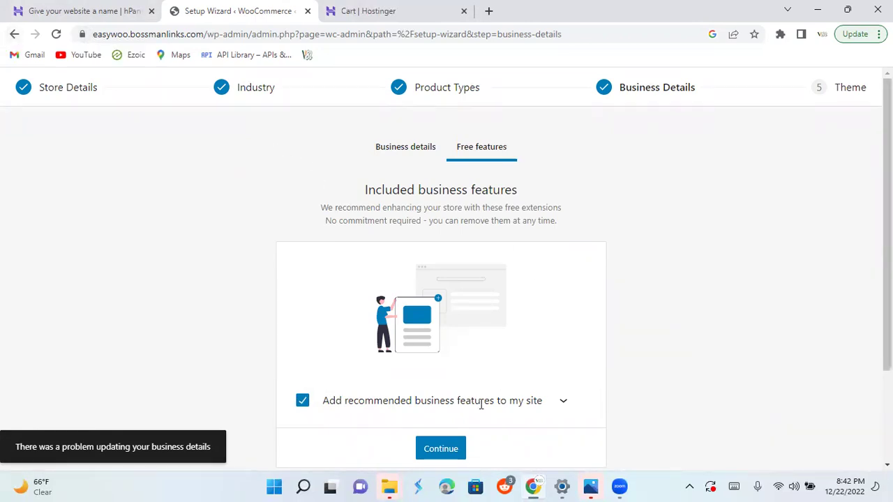
left_click(445, 449)
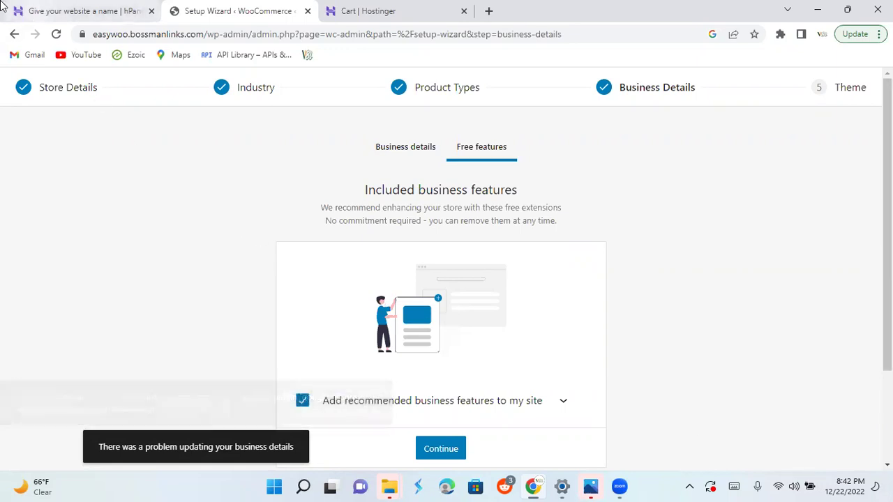
Go back out of the setup wizard to the installed plugins and filter them by Auto-updates Disabled
left_click(14, 36)
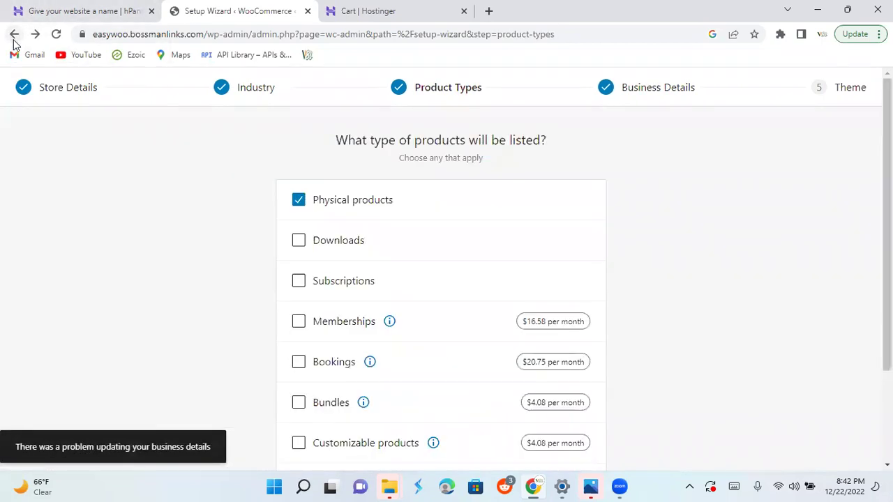
left_click(14, 35)
left_click(14, 39)
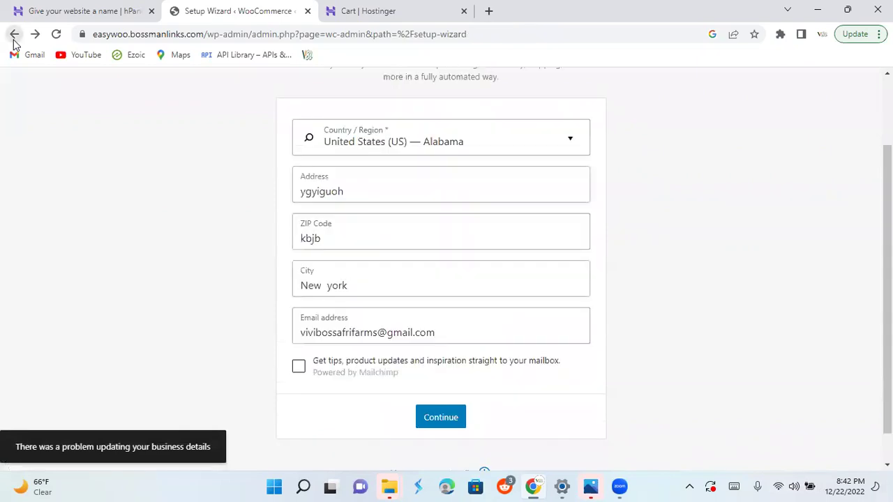
left_click(14, 38)
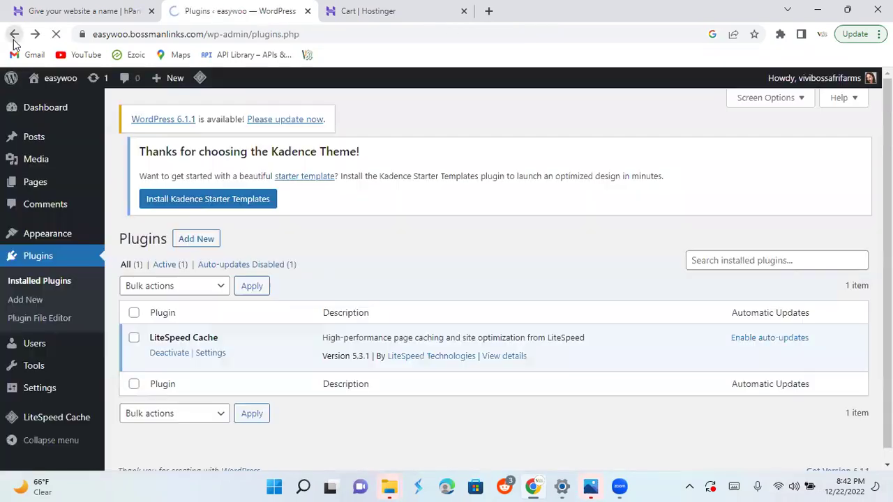
left_click(283, 277)
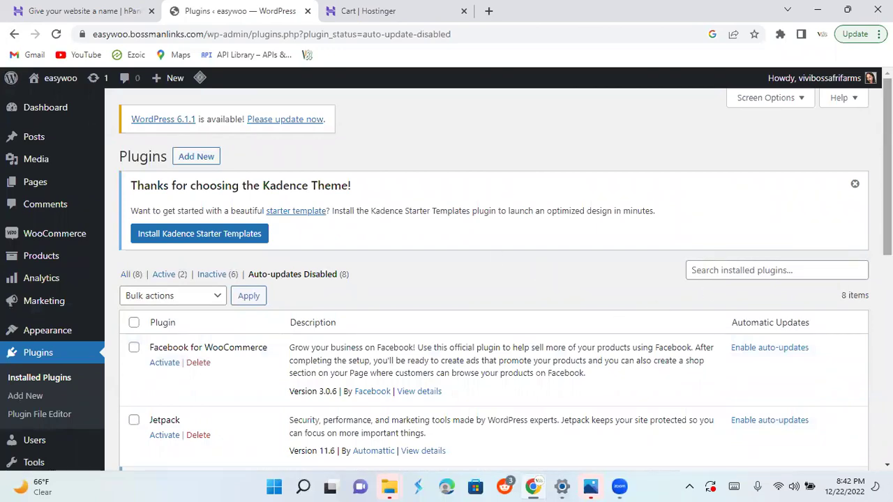
Examine the list of installed plugins to see which extensions were added and which of them are active
left_click_drag(886, 174, 887, 379)
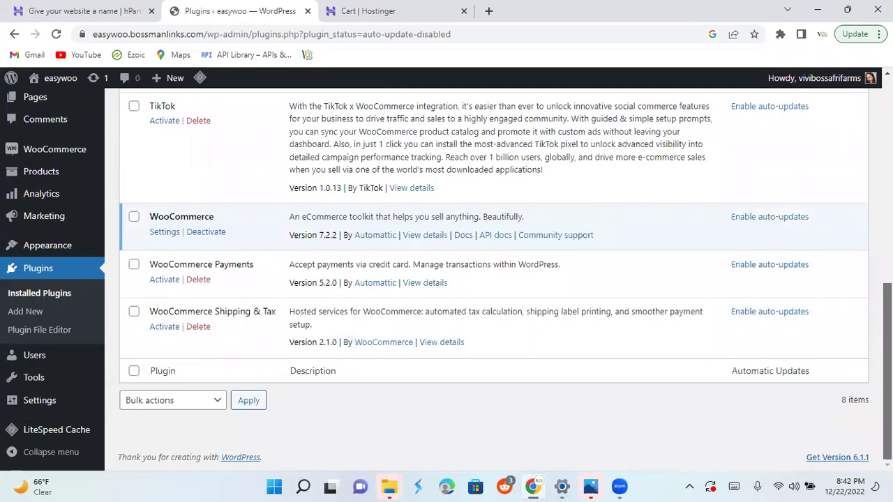
scroll(488, 279, "up", 1)
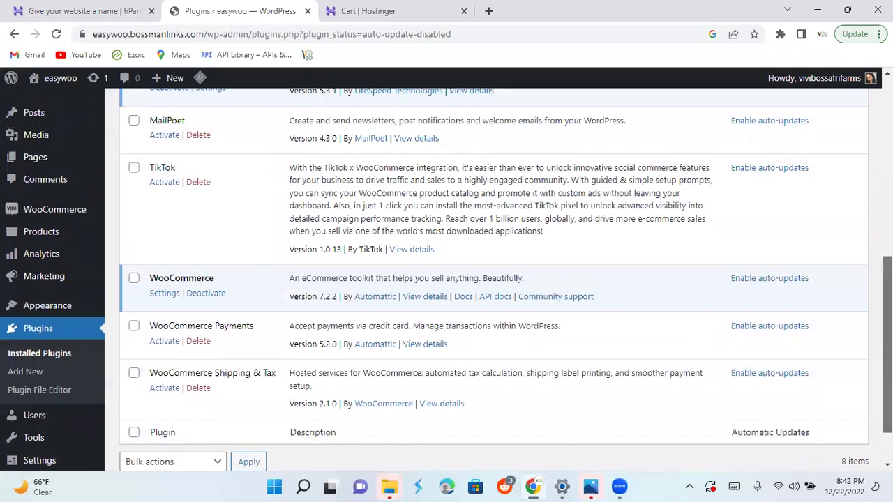
scroll(488, 279, "up", 6)
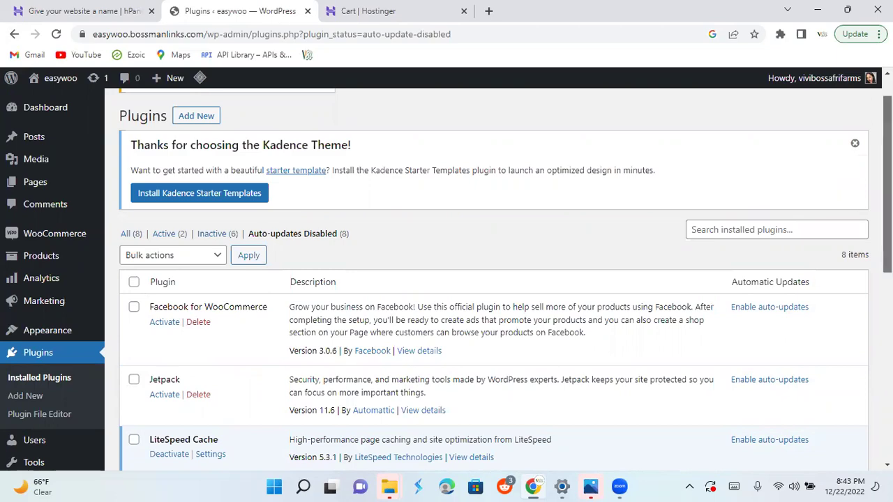
scroll(446, 279, "down", 1)
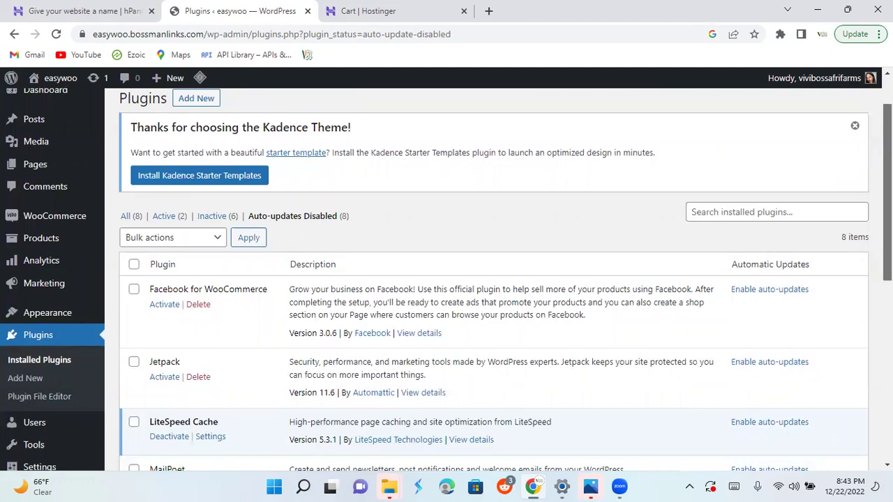
scroll(488, 279, "down", 1)
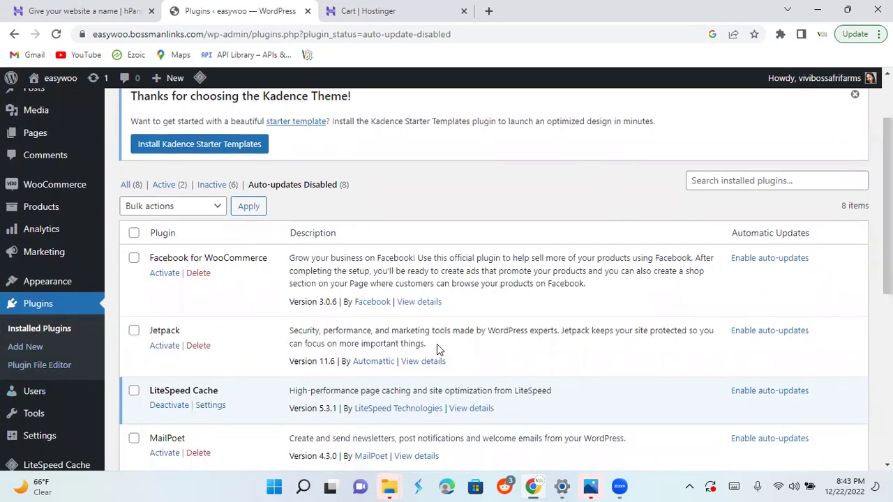
left_click_drag(887, 244, 887, 400)
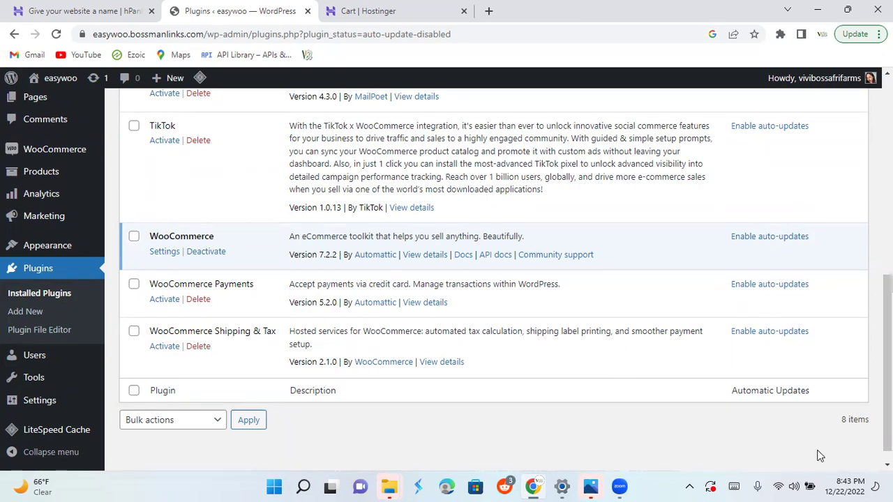
scroll(887, 313, "up", 2)
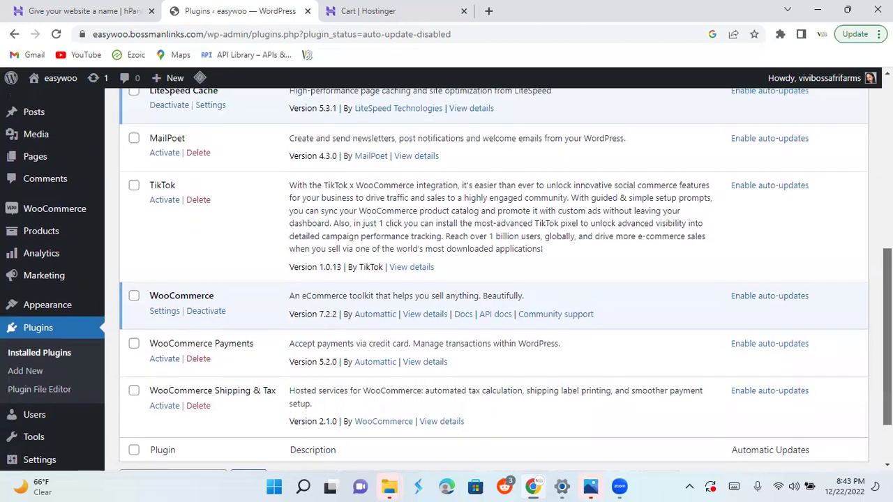
scroll(887, 314, "up", 1)
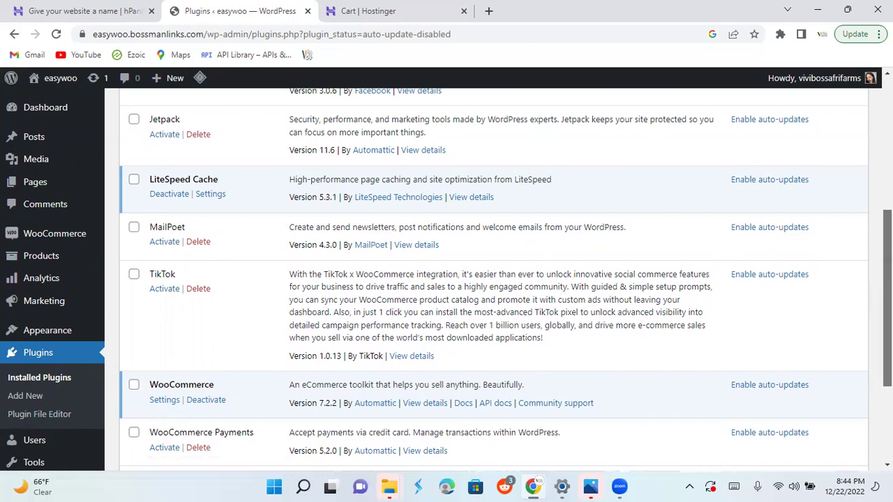
scroll(886, 300, "down", 2)
scroll(887, 300, "down", 2)
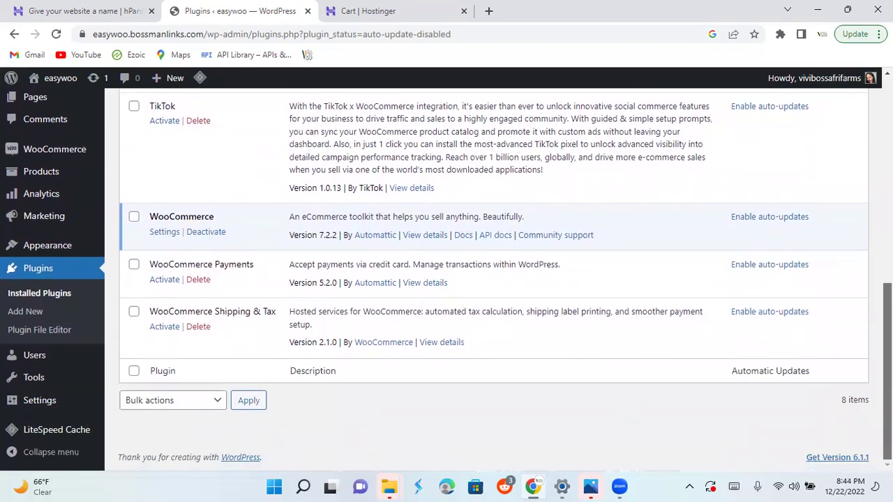
scroll(887, 300, "up", 6)
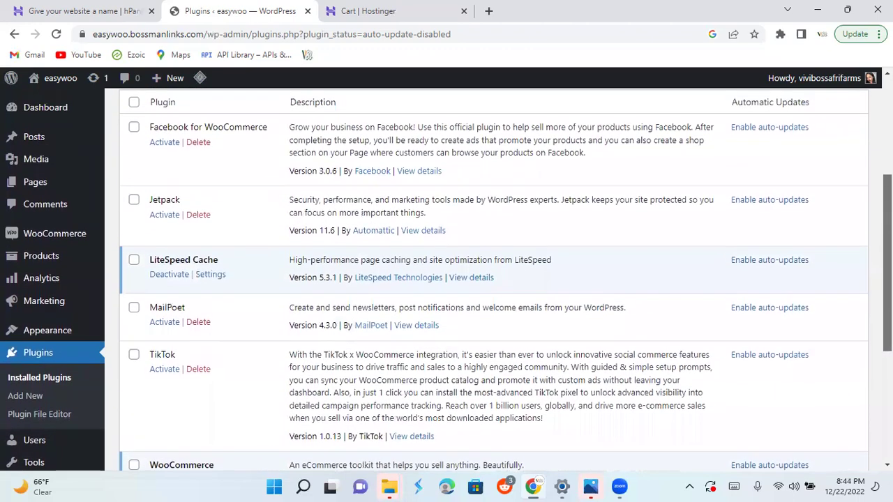
scroll(505, 279, "up", 1)
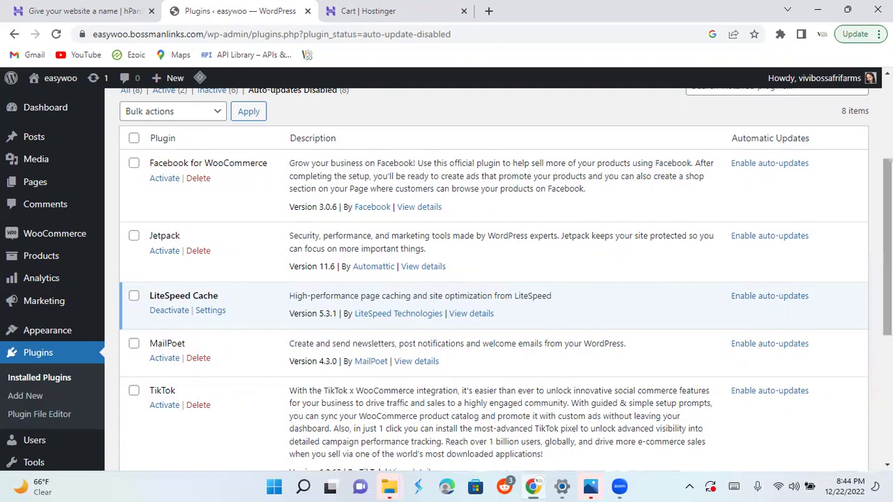
scroll(433, 393, "down", 3)
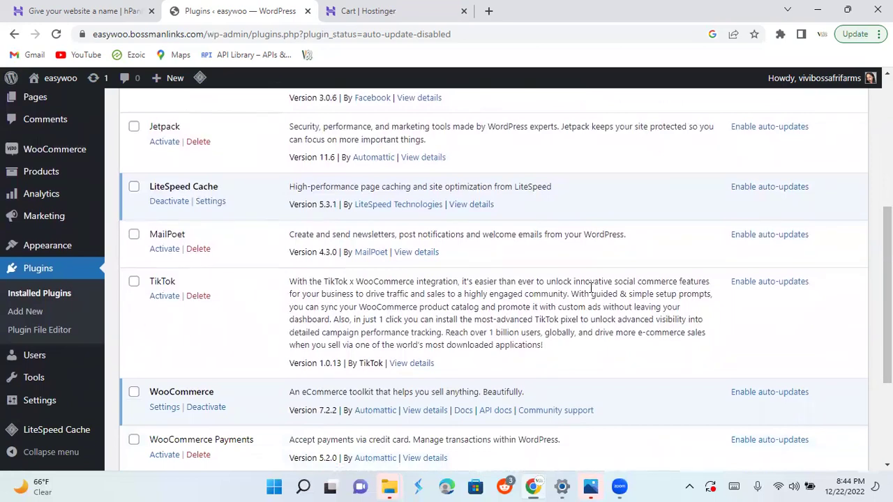
left_click_drag(887, 258, 887, 309)
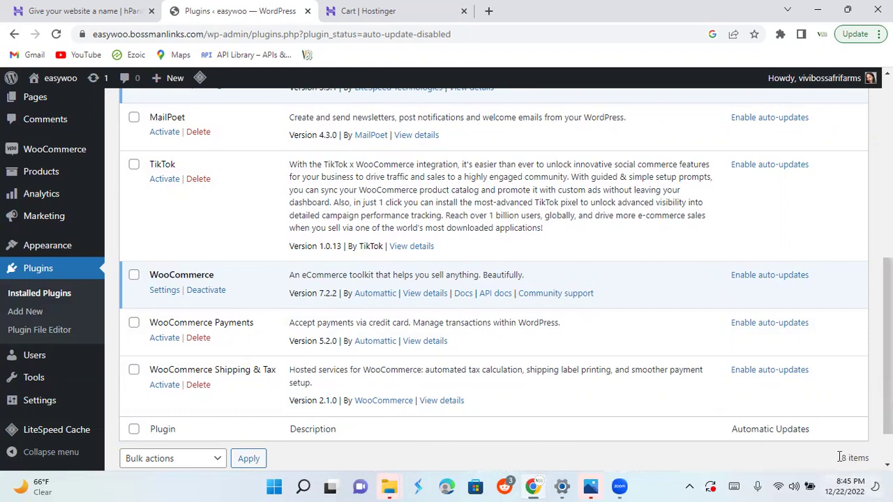
mouse_move(832, 486)
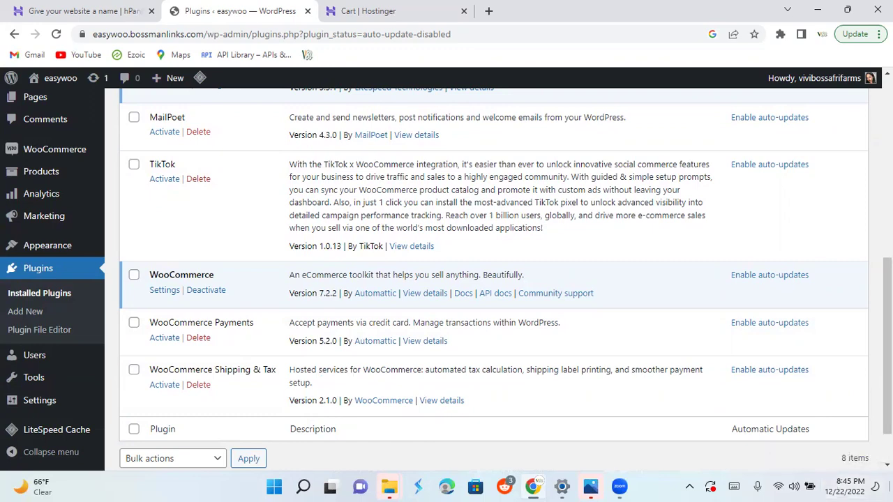
scroll(886, 418, "up", 2)
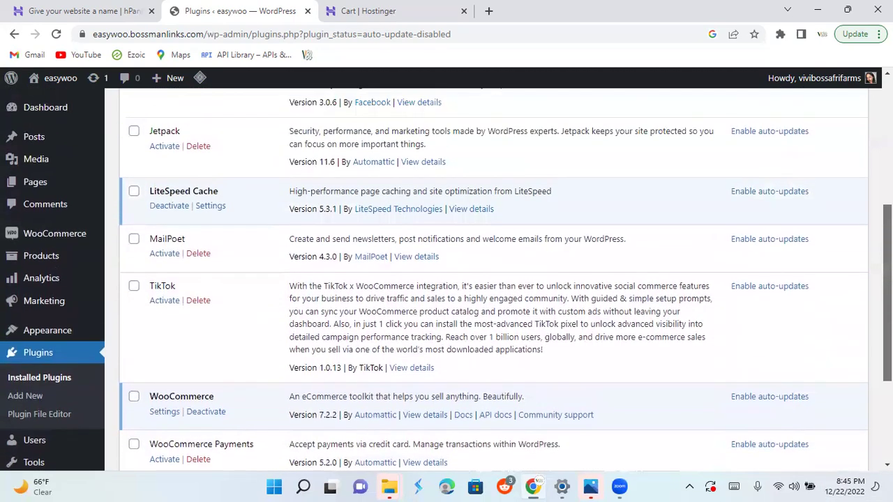
scroll(493, 279, "up", 1)
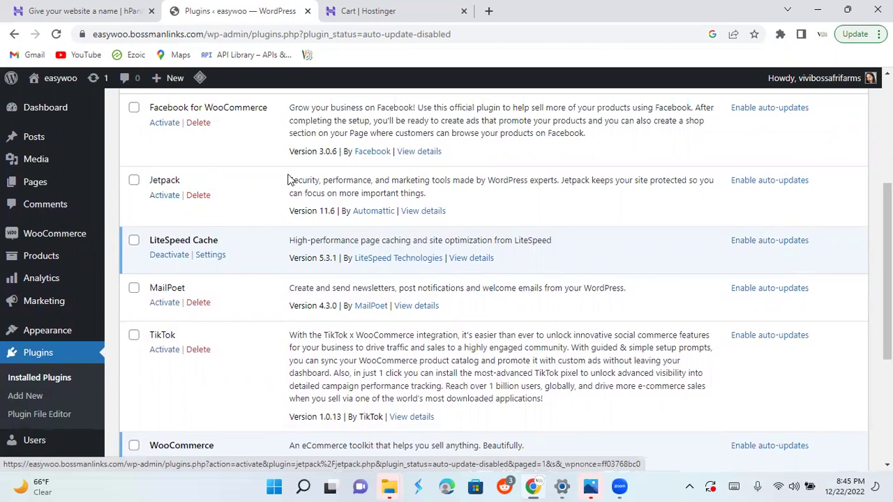
Delete the Jetpack, MailPoet and TikTok plugins from the site
left_click(197, 195)
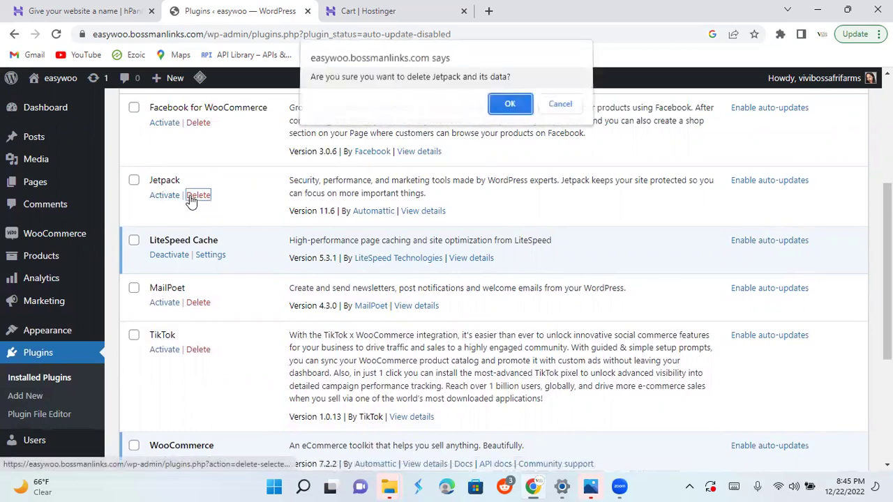
left_click(505, 108)
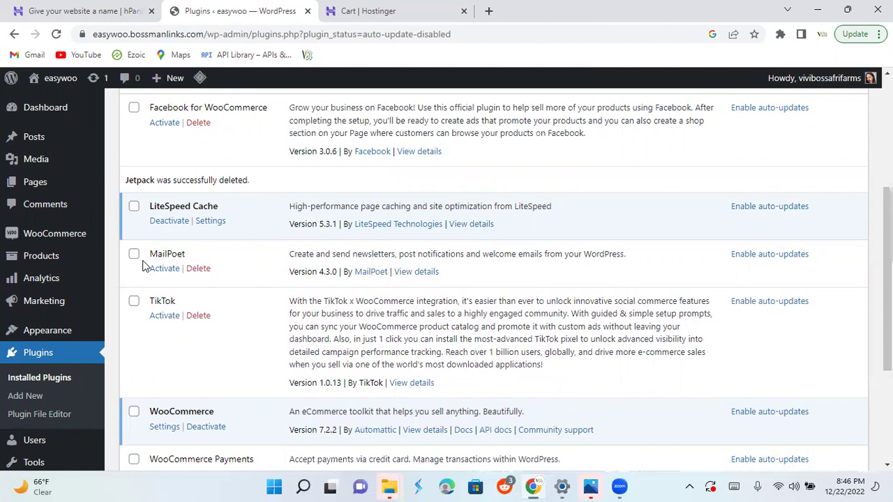
left_click(199, 269)
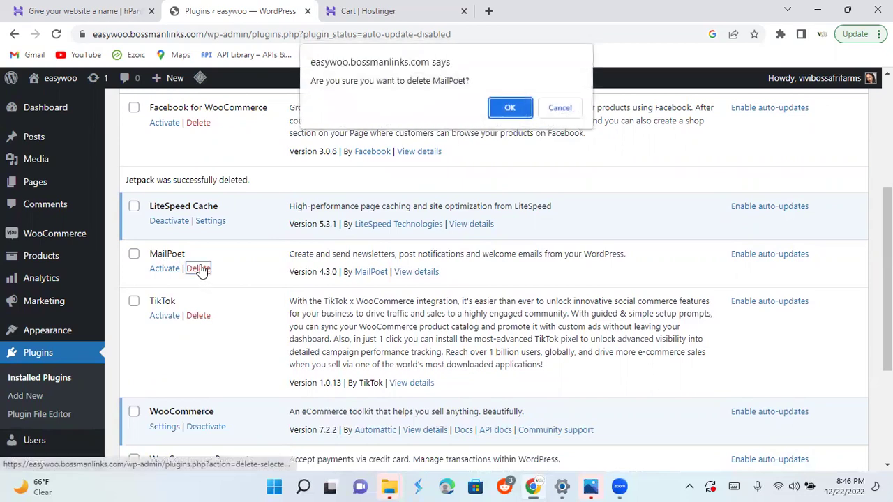
left_click(510, 108)
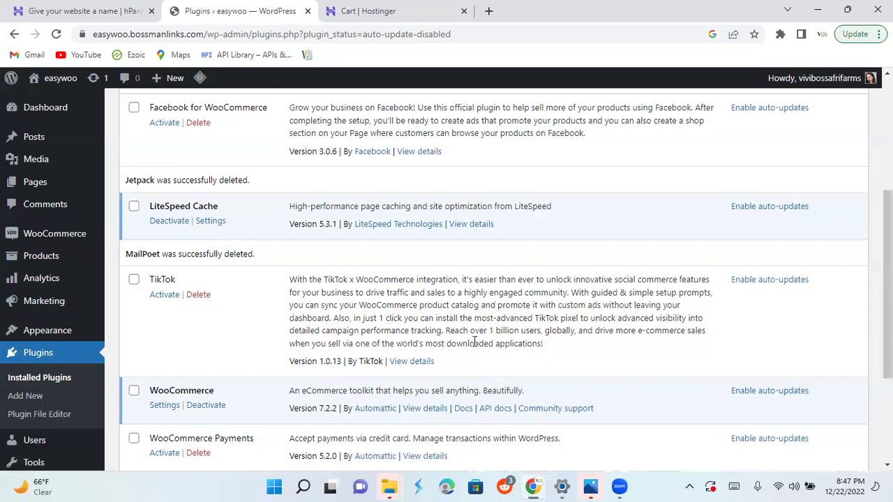
left_click(198, 296)
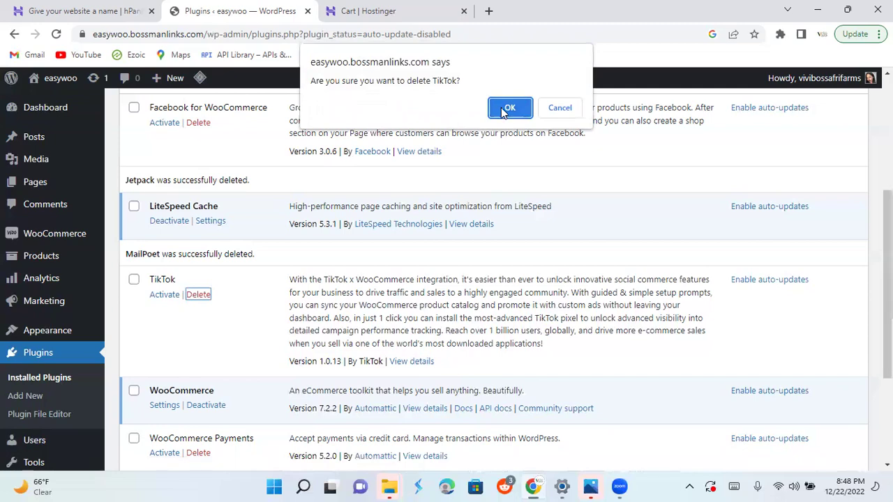
left_click(510, 108)
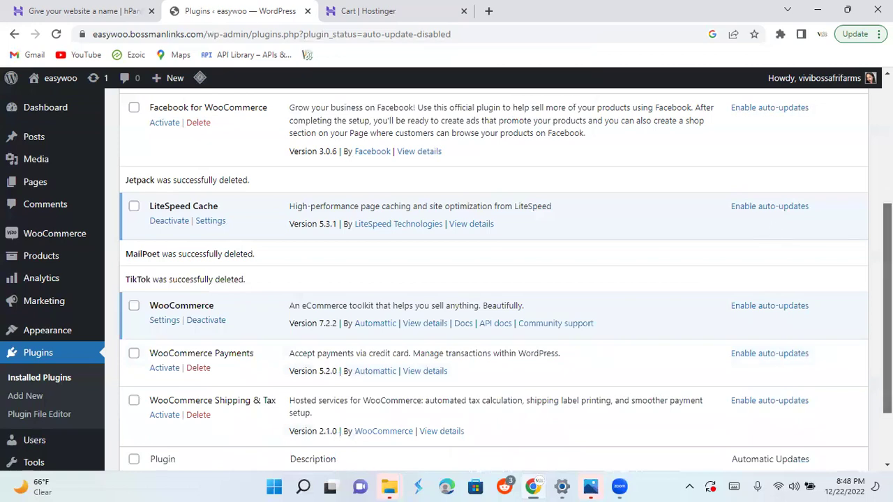
Delete the WooCommerce Shipping & Tax plugin from the installed plugins
left_click_drag(887, 309, 887, 342)
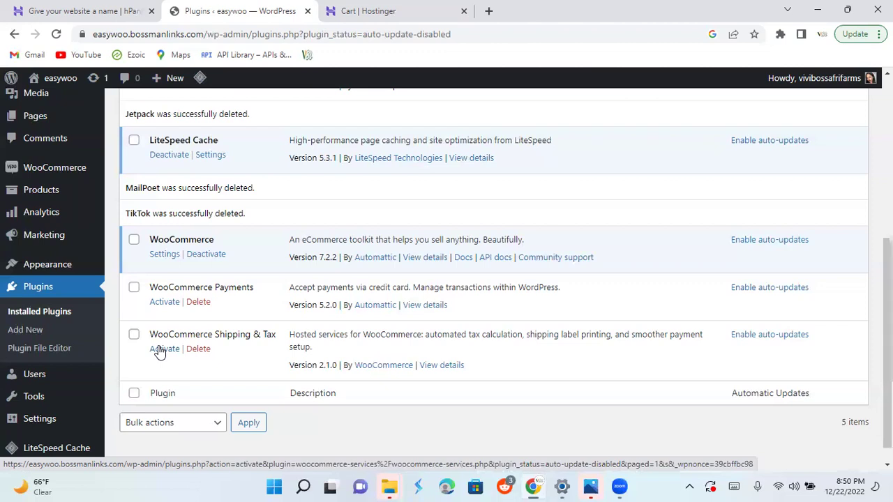
left_click(199, 350)
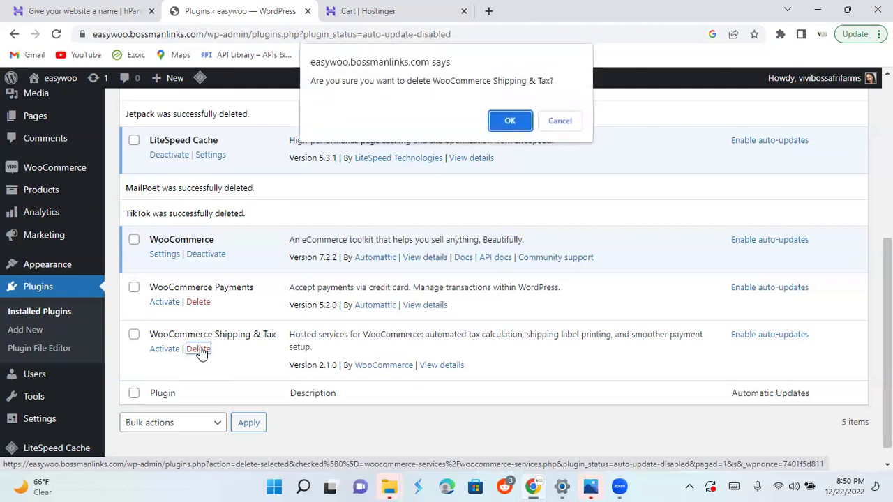
left_click(502, 122)
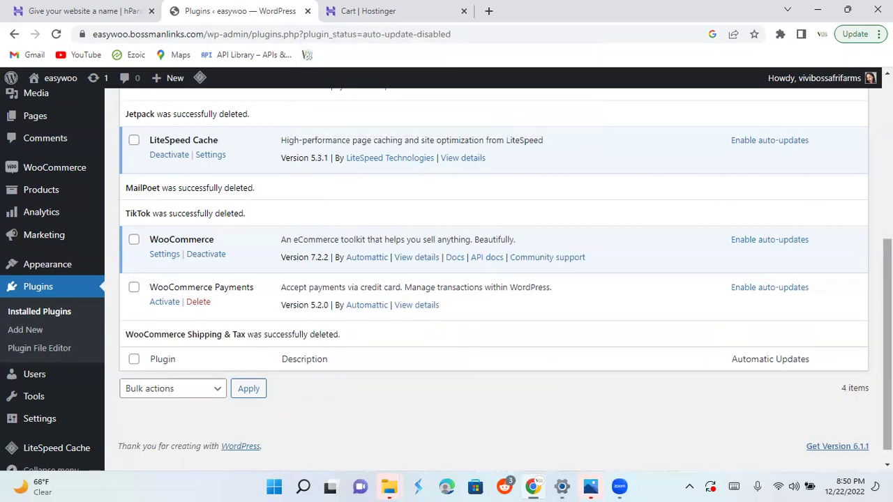
scroll(488, 279, "up", 4)
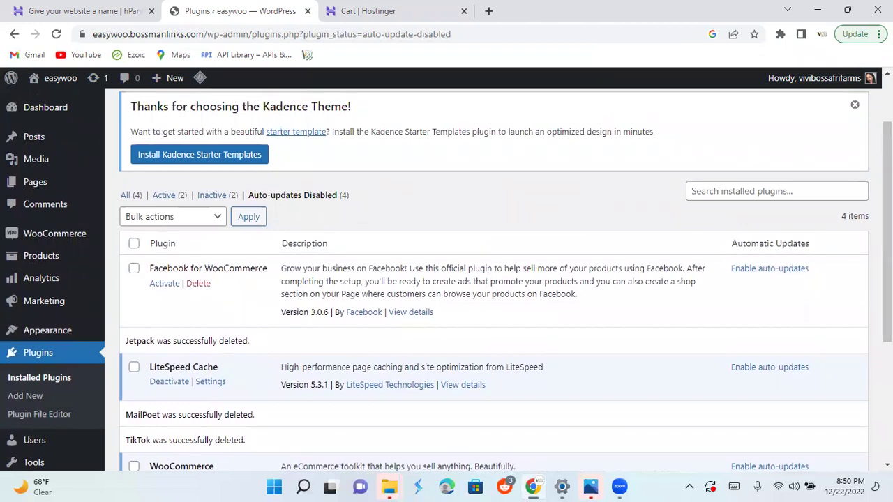
mouse_move(5, 182)
left_click(82, 33)
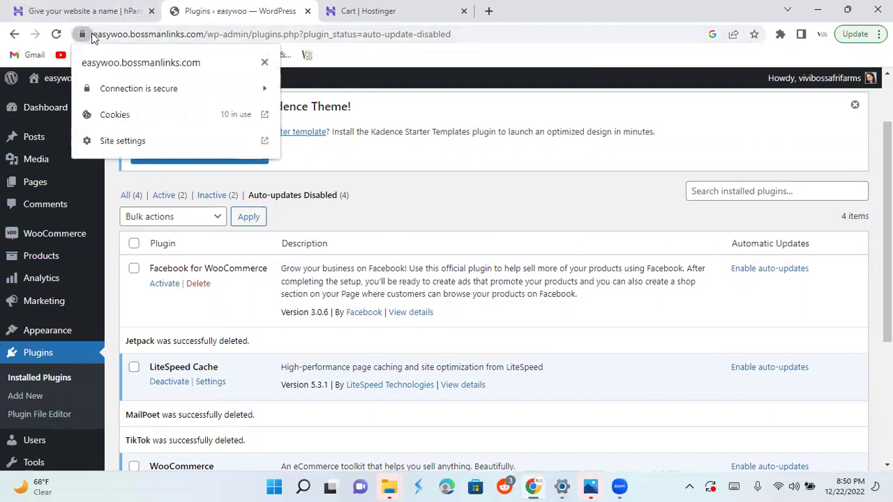
left_click(94, 34)
left_click_drag(97, 33, 203, 34)
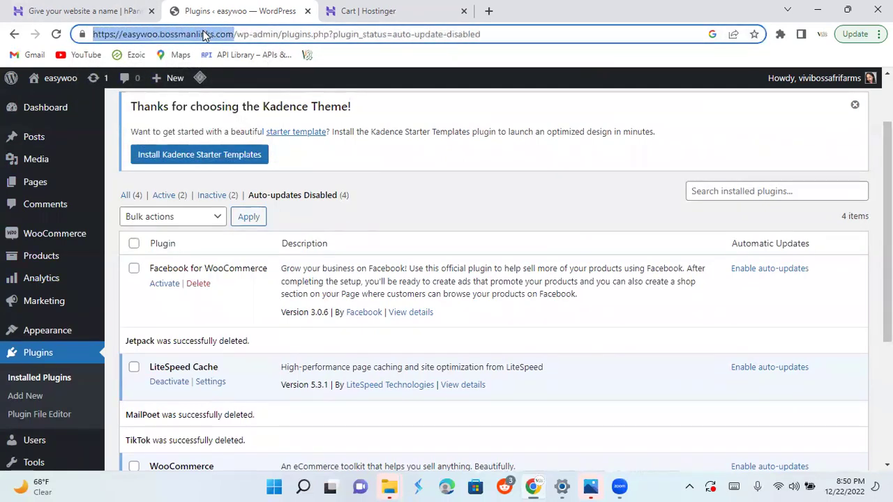
right_click(202, 34)
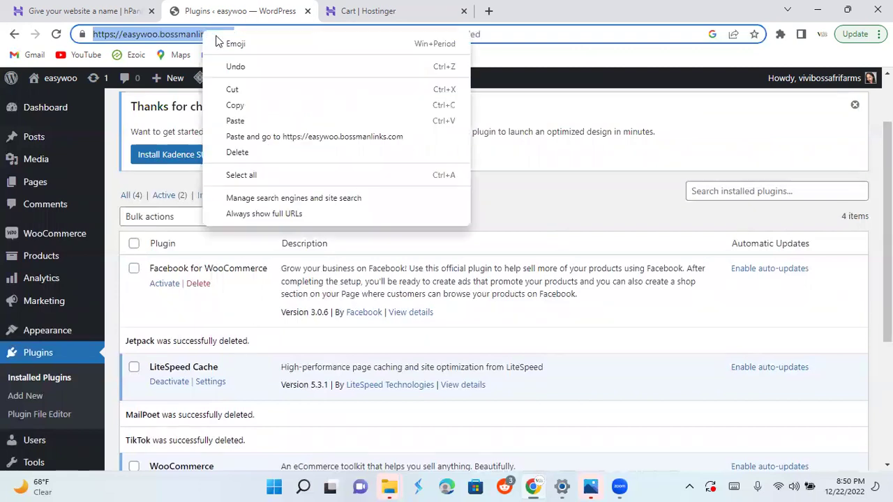
left_click(252, 105)
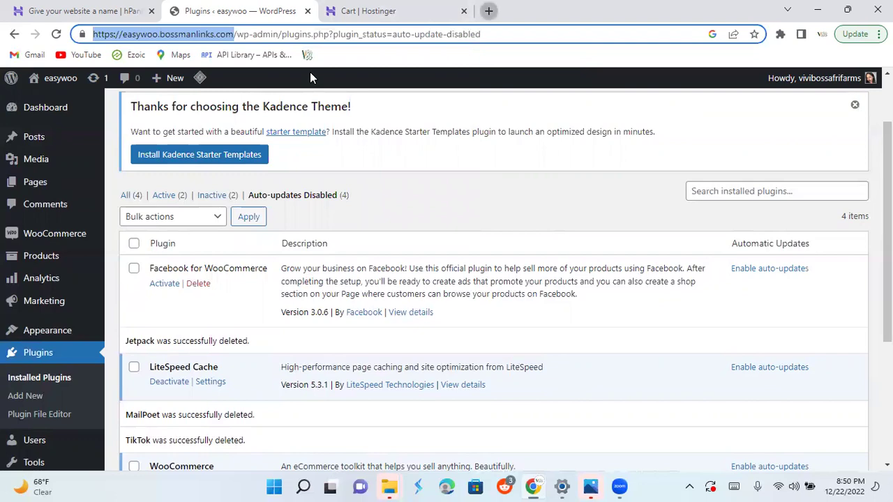
Open the copied site address in a new browser tab and look over the public home page
key("ctrl+t")
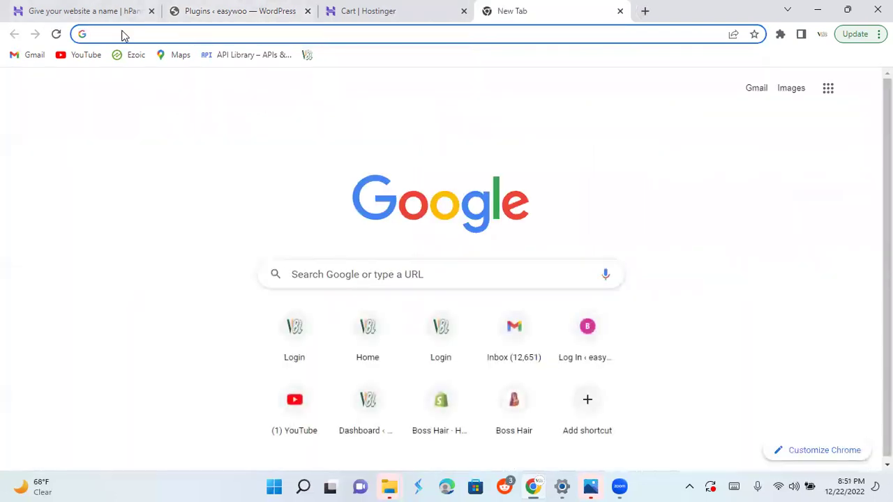
right_click(122, 34)
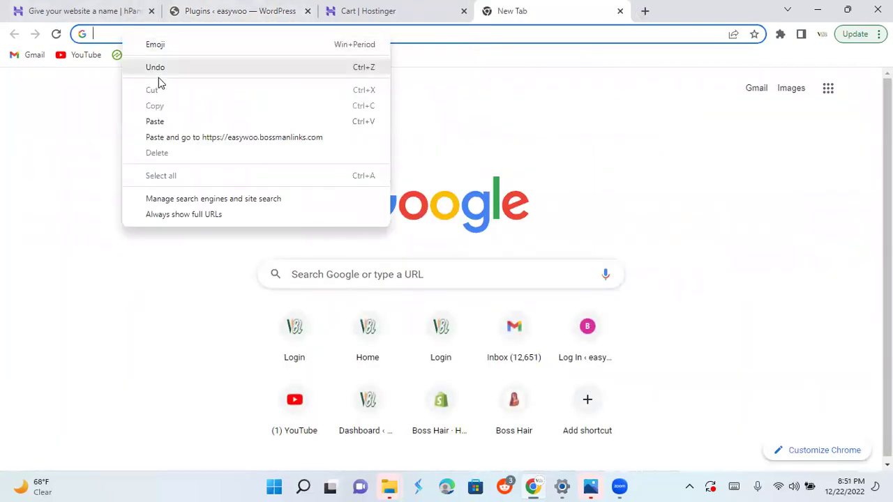
left_click(155, 121)
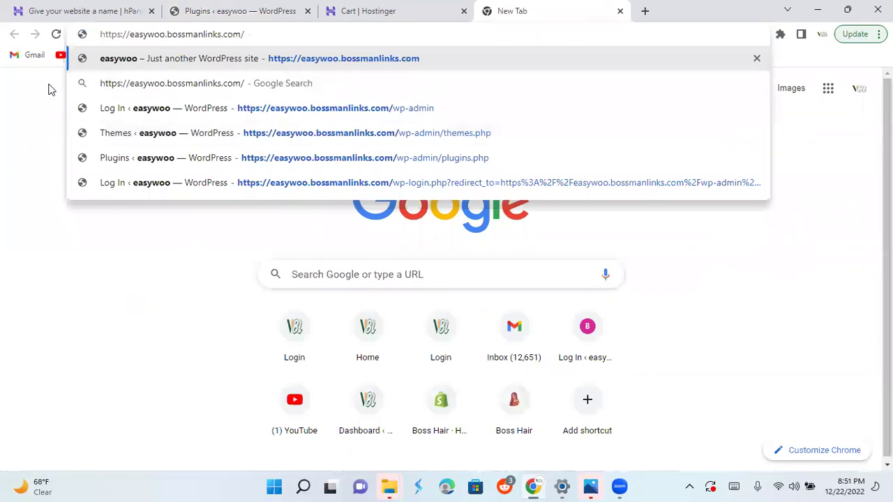
key("BackSpace")
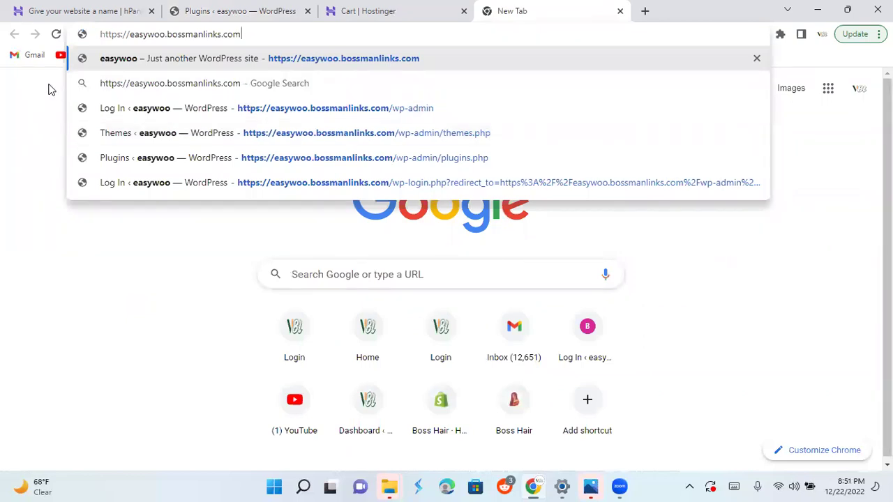
key("Return")
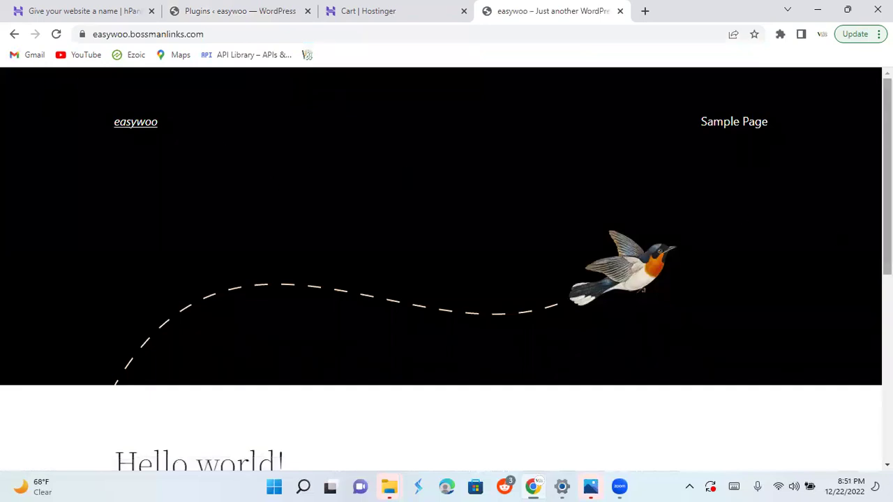
scroll(835, 238, "down", 5)
scroll(446, 265, "up", 5)
Return to the WordPress admin and open the theme's Menus page
left_click(221, 12)
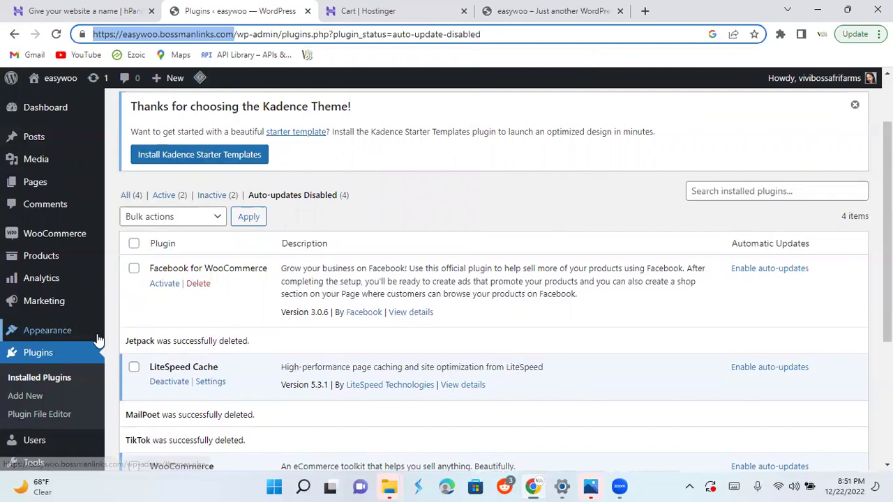
left_click(122, 372)
left_click_drag(123, 356, 118, 348)
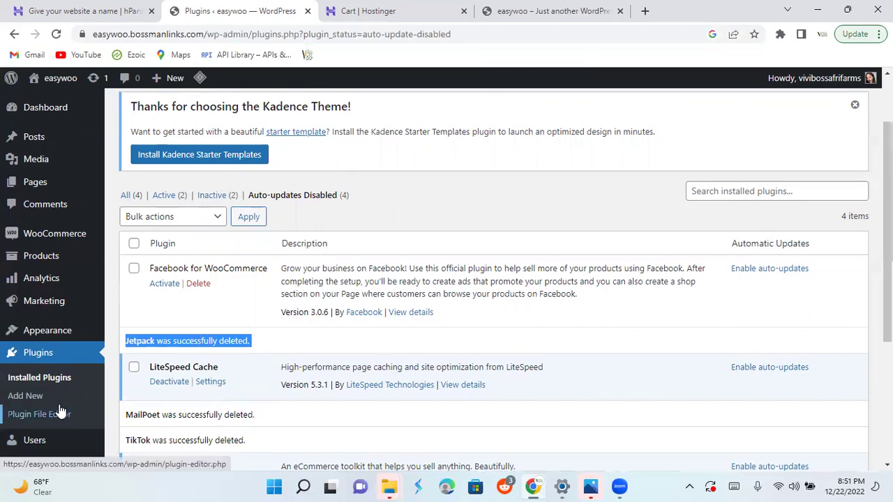
left_click(63, 333)
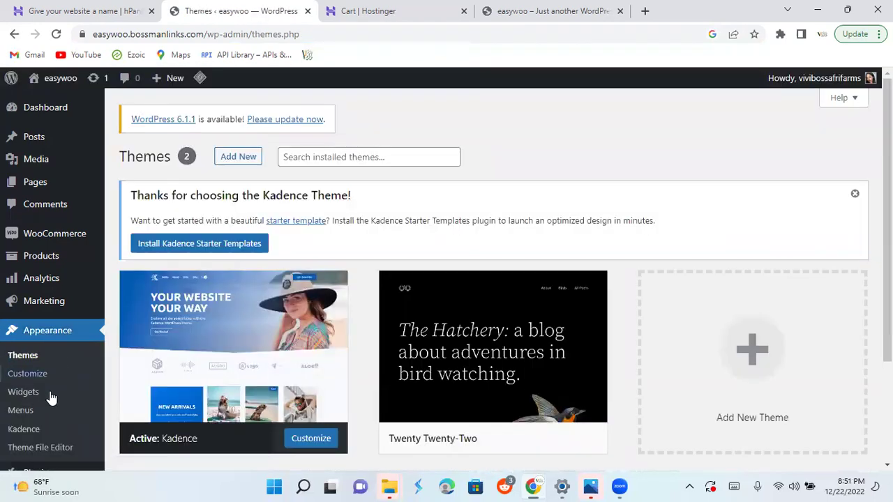
left_click(28, 412)
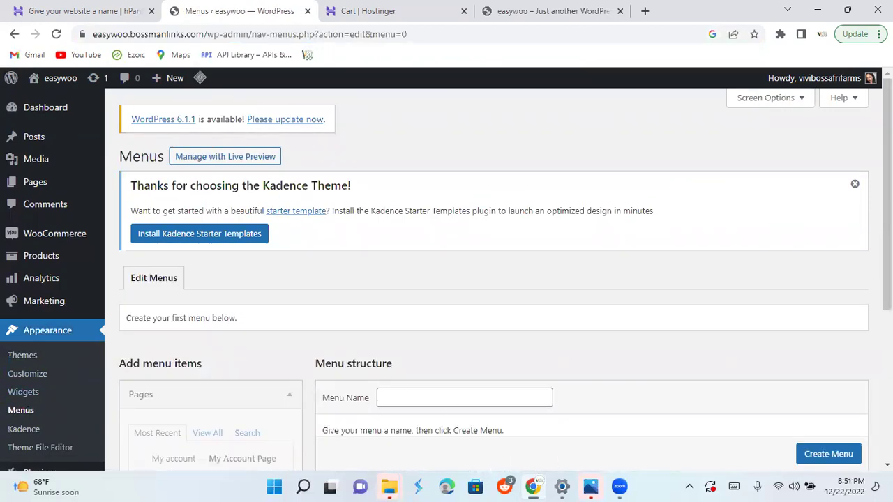
Create a navigation menu named Main menu and assign it to the Primary display location
scroll(488, 279, "down", 3)
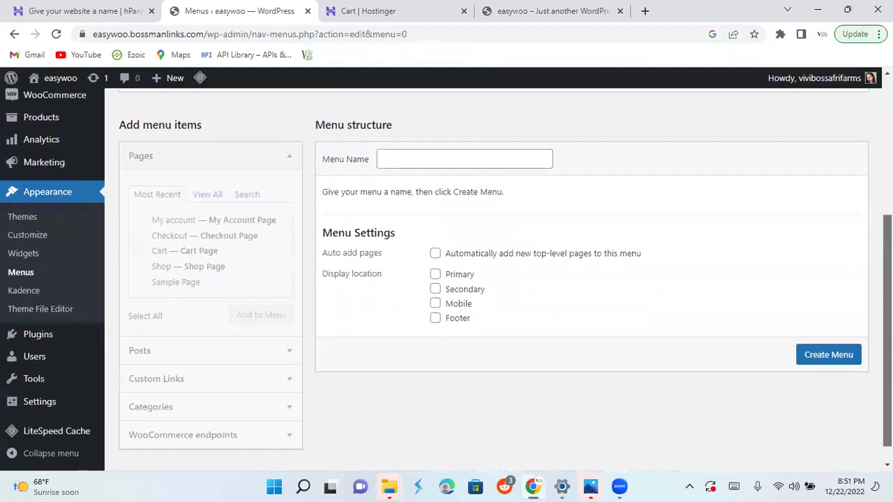
scroll(488, 279, "up", 1)
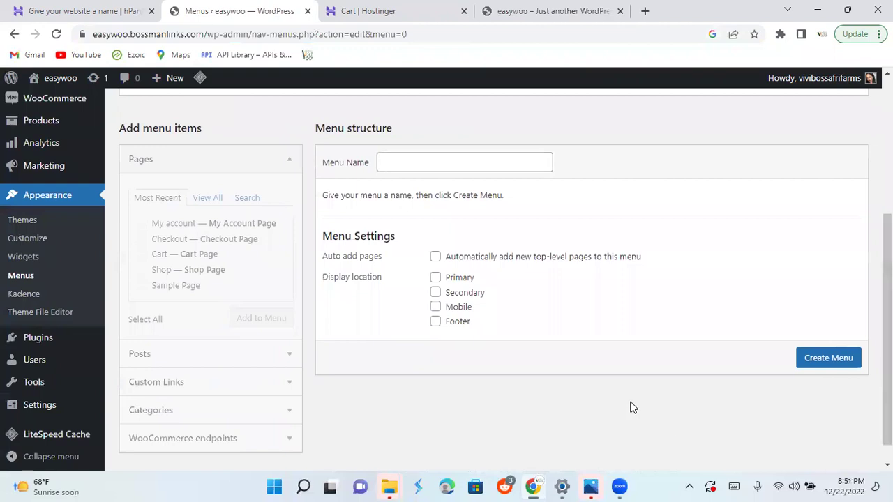
left_click(462, 161)
left_click(462, 194)
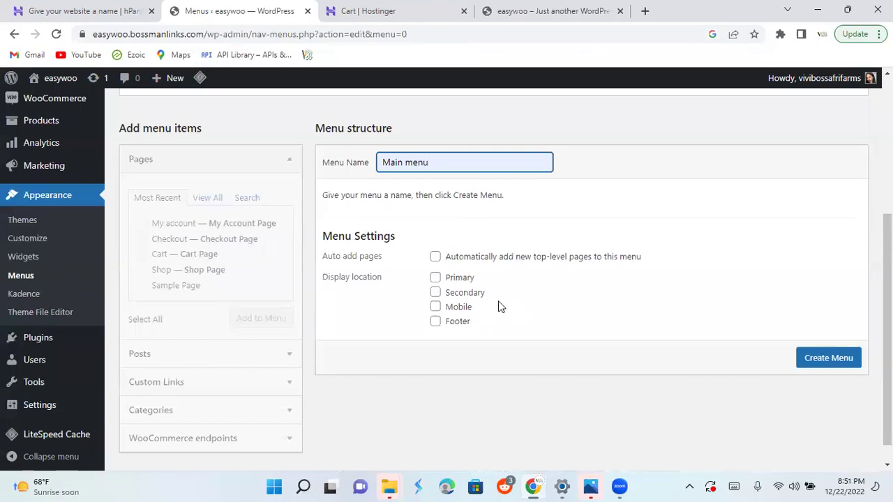
left_click(436, 279)
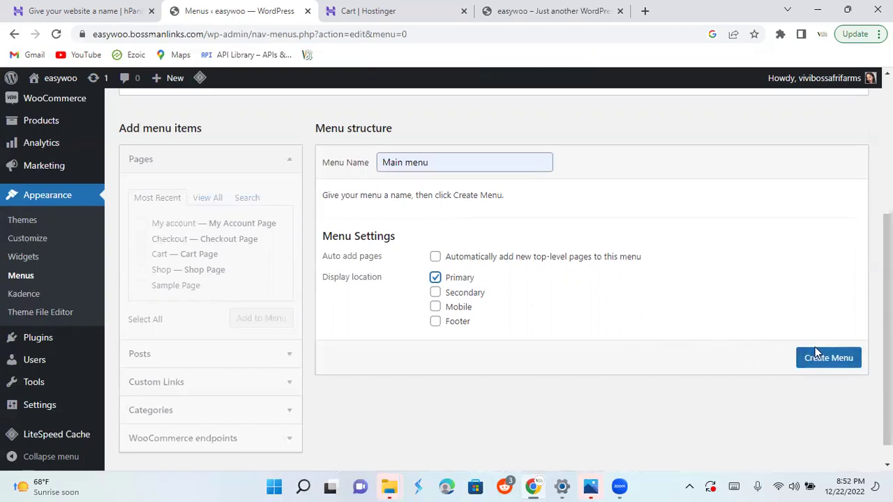
left_click(820, 367)
left_click(820, 368)
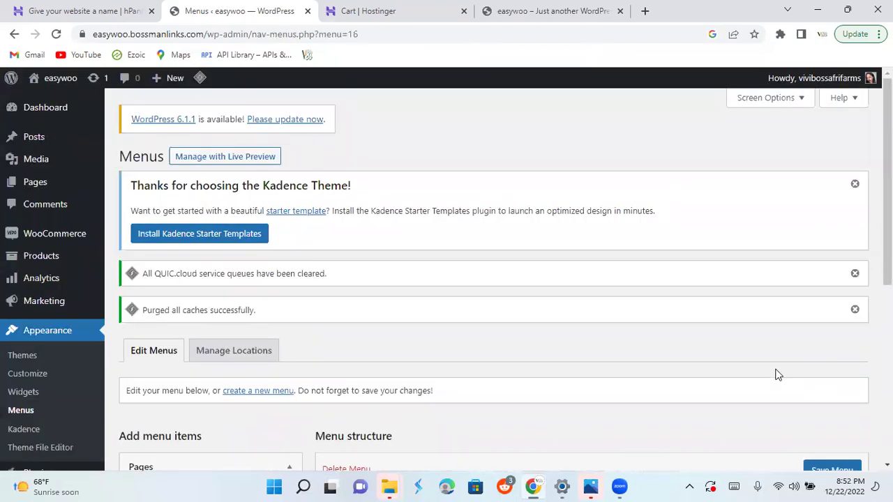
Open the list of all pages and examine which published and draft pages the site has
scroll(887, 181, "down", 3)
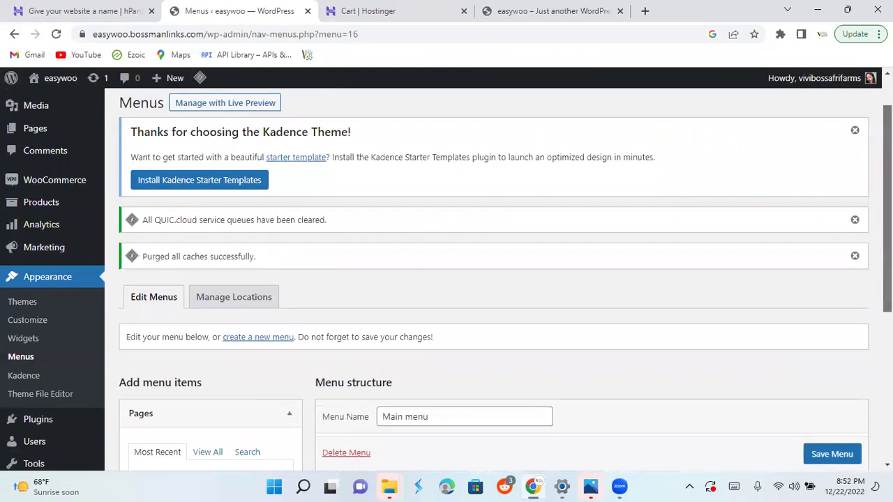
scroll(887, 279, "down", 2)
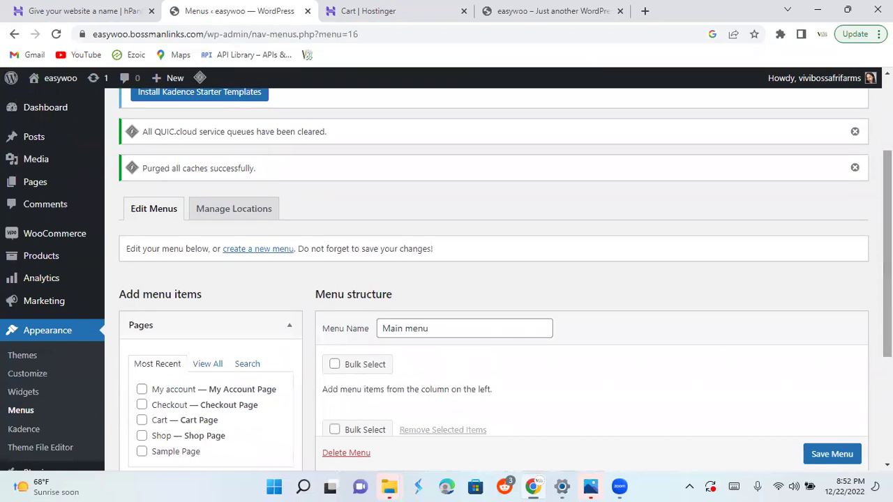
mouse_move(14, 187)
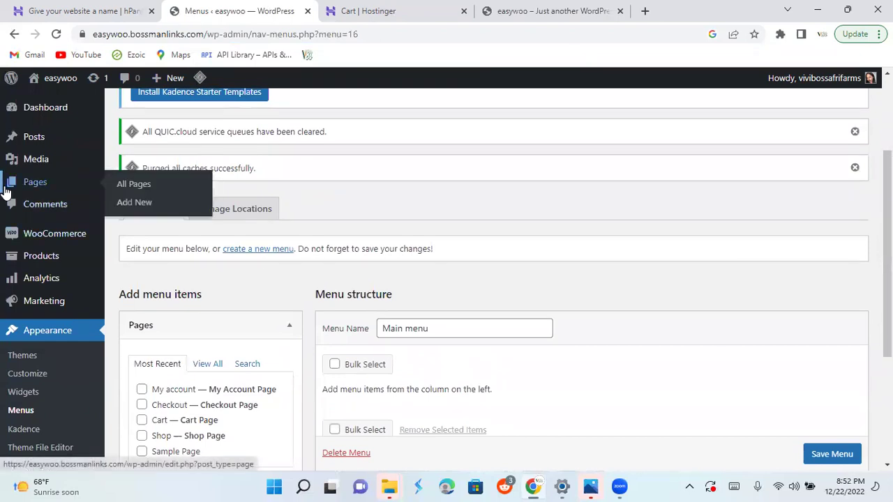
left_click(134, 193)
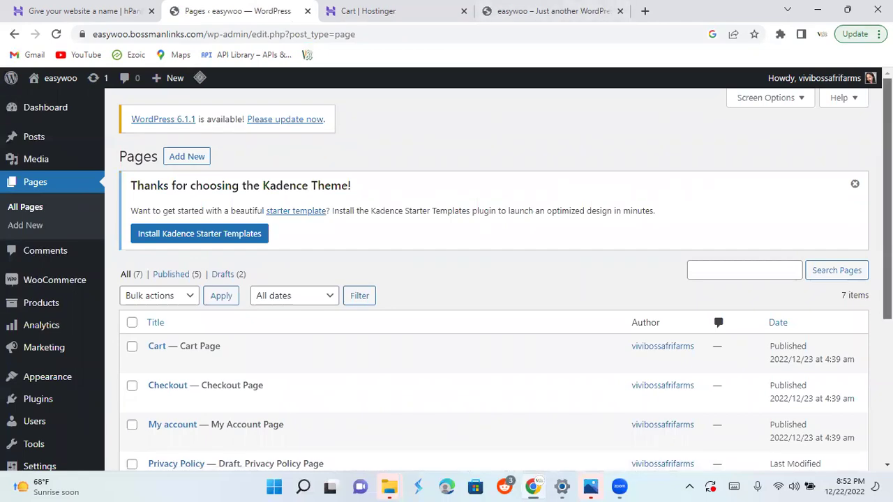
scroll(887, 279, "down", 2)
scroll(888, 279, "down", 3)
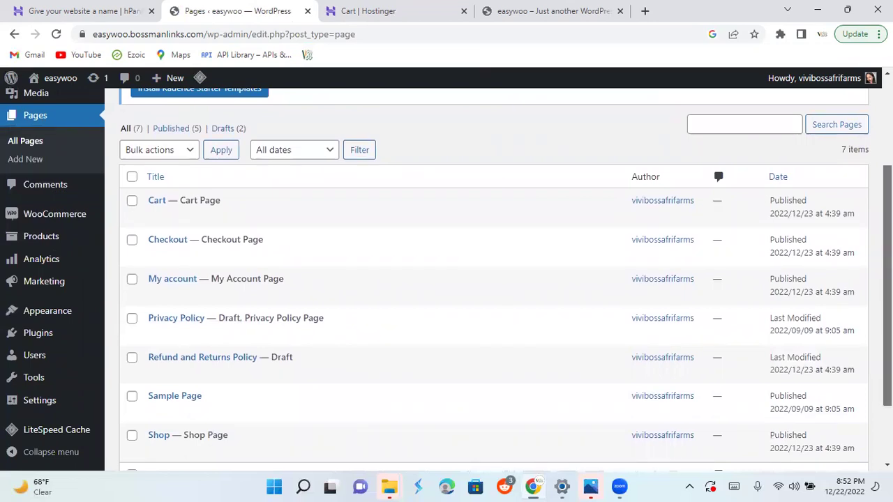
scroll(488, 279, "down", 3)
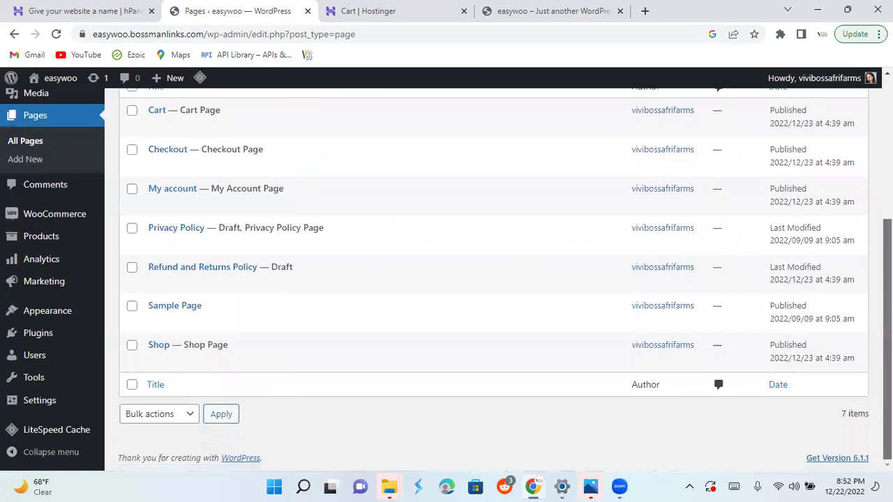
scroll(488, 279, "up", 1)
scroll(489, 279, "up", 1)
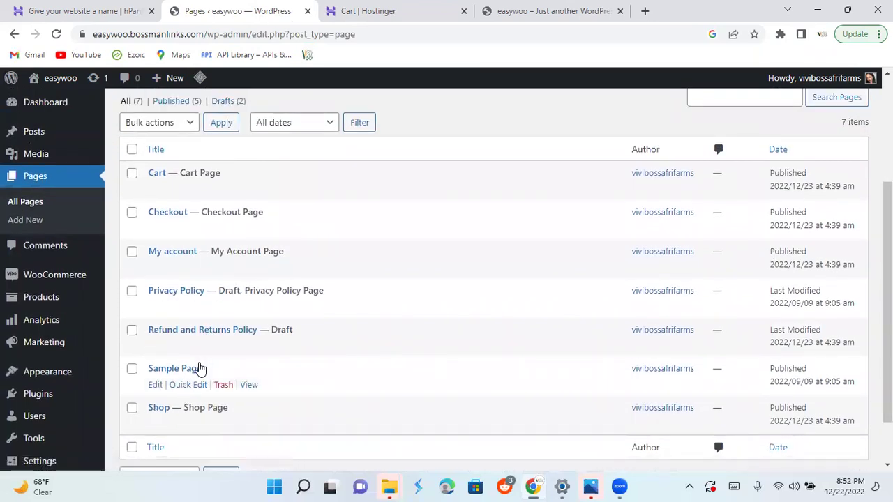
View the published Sample Page on the site, then use Quick Edit to set its status to Draft
left_click(248, 385)
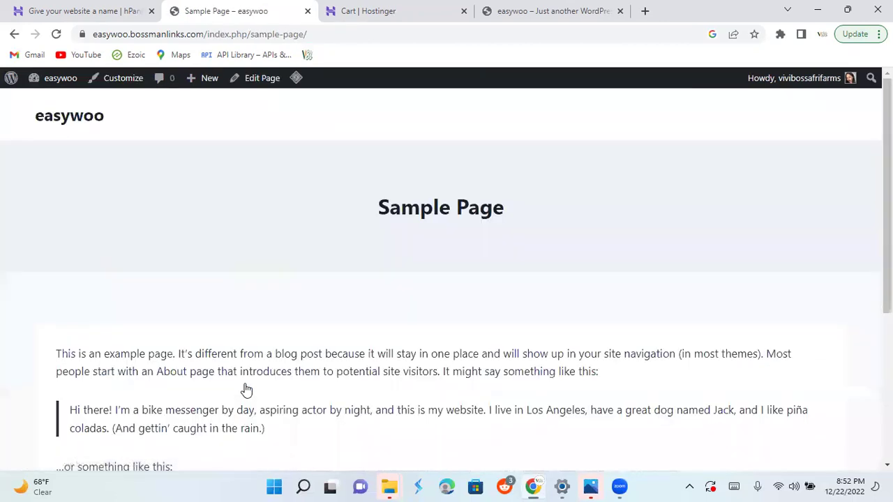
left_click(13, 34)
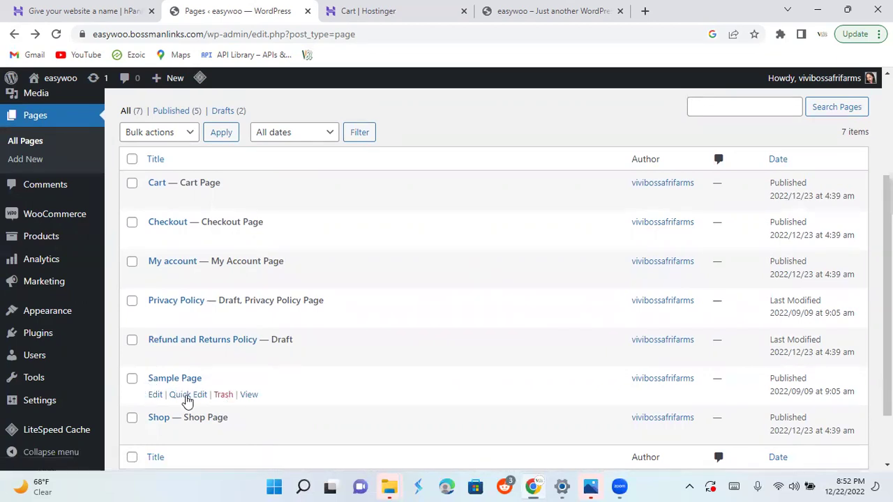
left_click(187, 395)
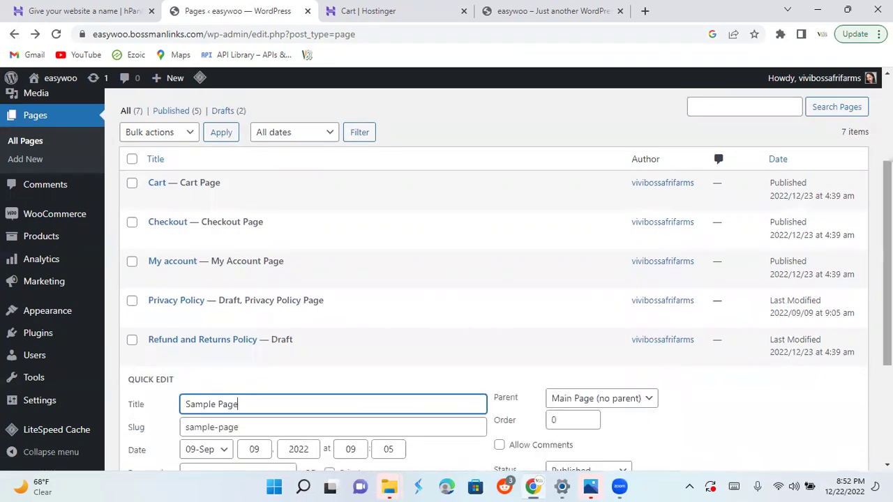
scroll(880, 335, "down", 1)
scroll(494, 279, "down", 1)
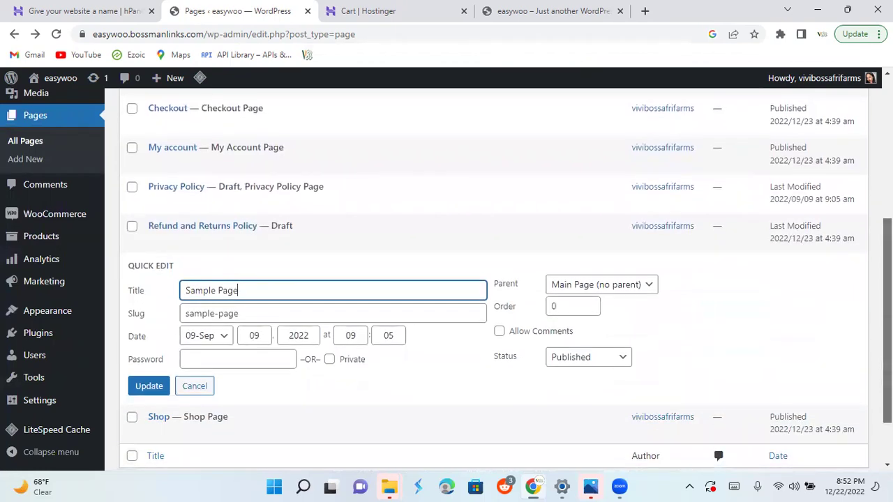
scroll(692, 444, "down", 1)
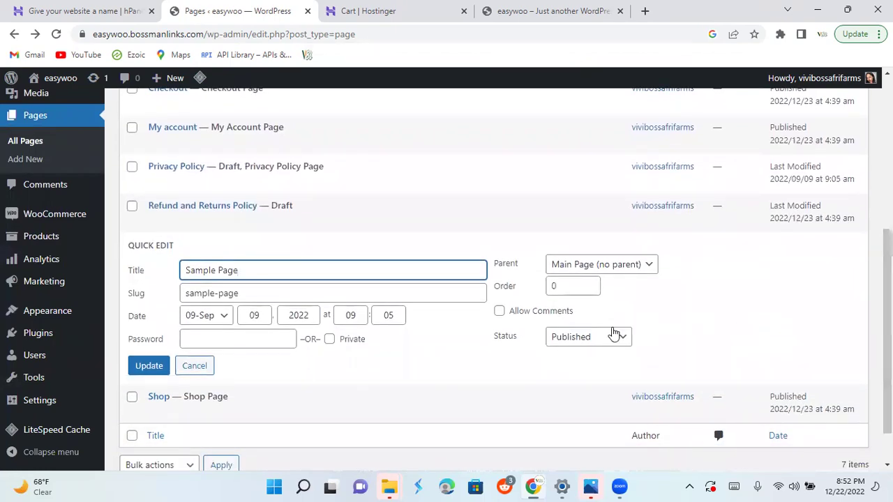
left_click(605, 341)
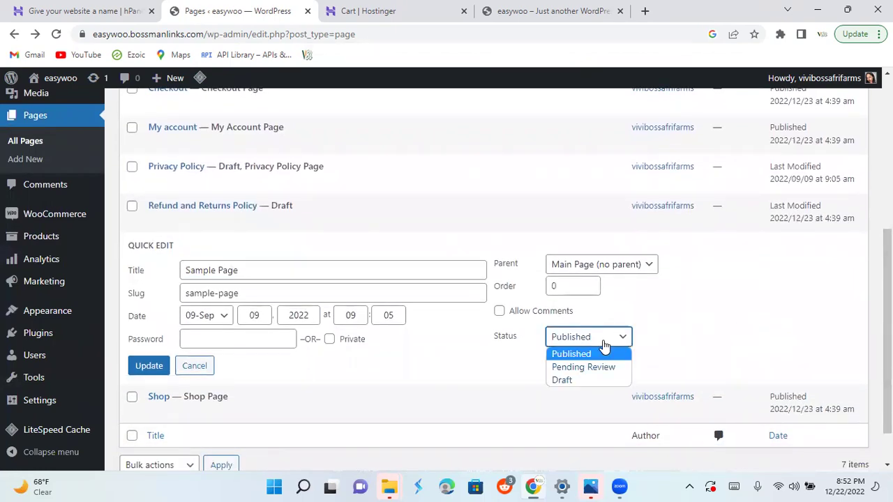
left_click(590, 380)
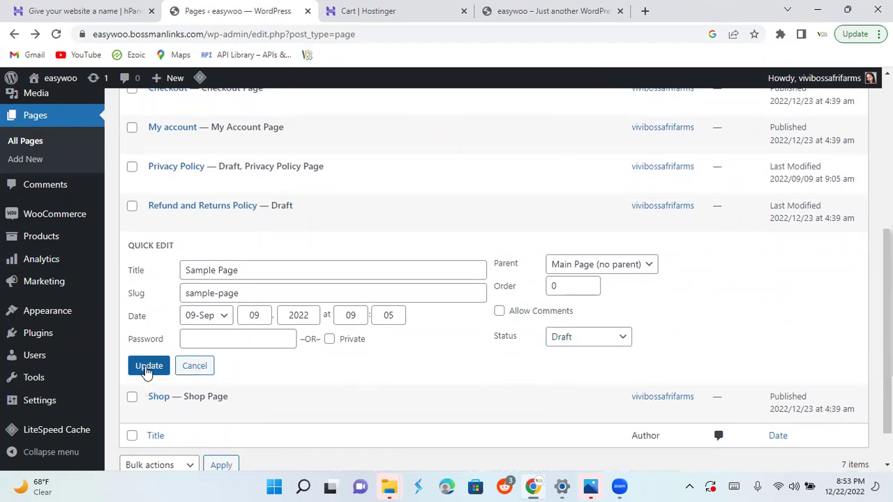
left_click(145, 371)
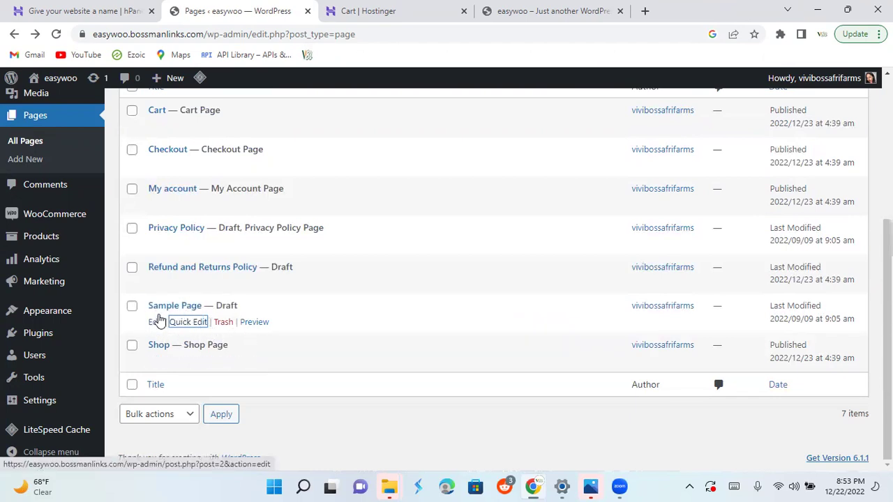
left_click(183, 323)
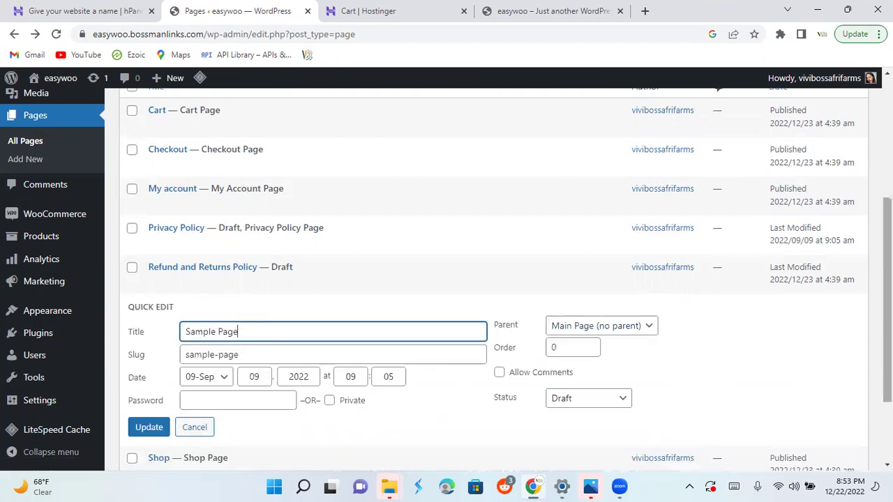
scroll(887, 314, "down", 1)
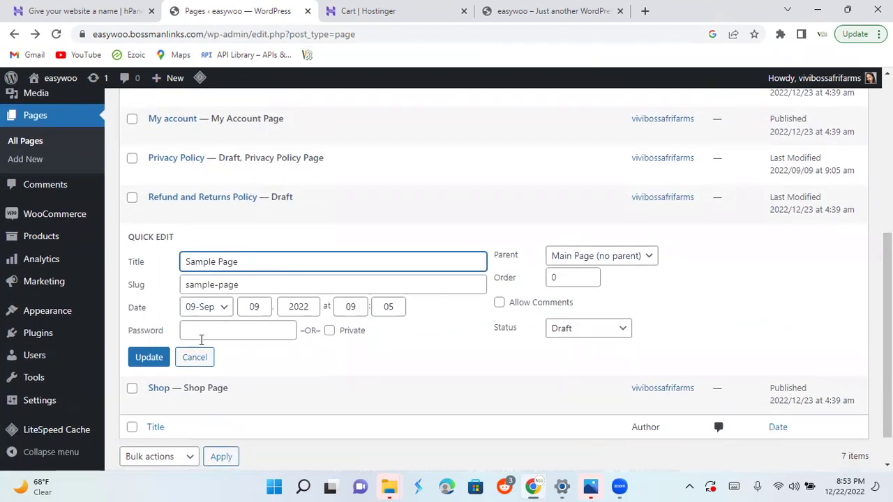
left_click(196, 357)
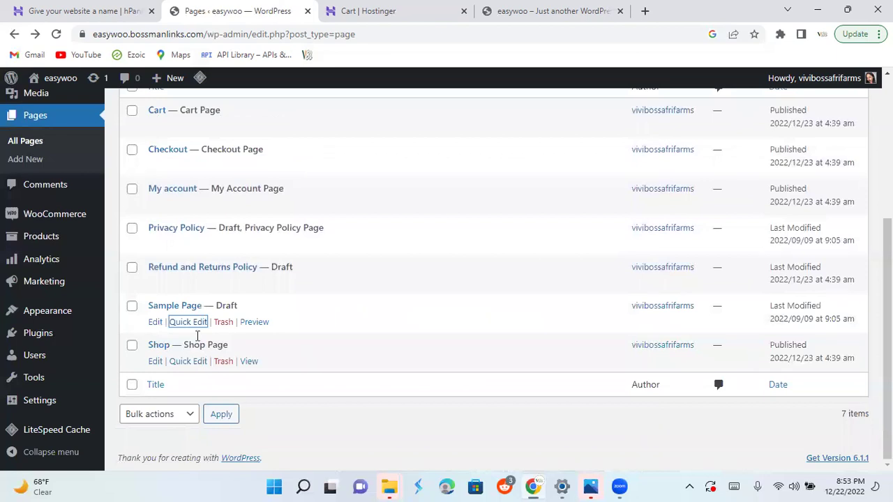
Open Sample Page in the block editor, dismiss the welcome guide and move the page to the trash
left_click(154, 325)
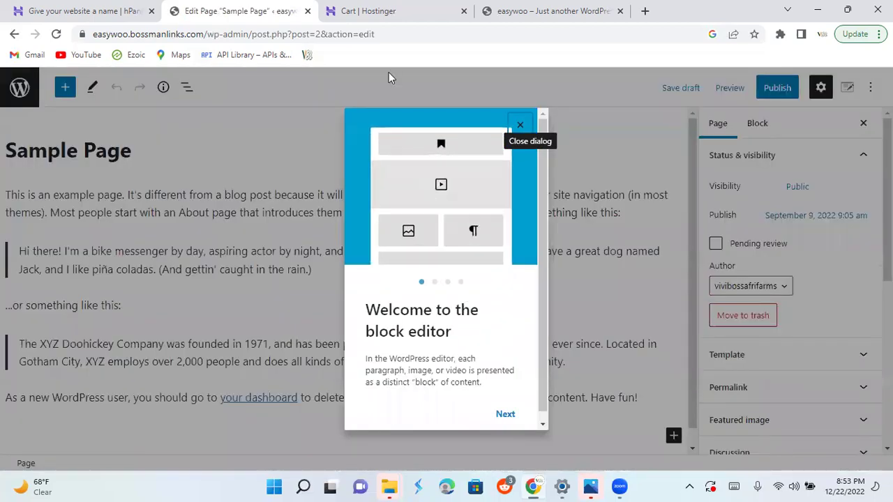
left_click(519, 125)
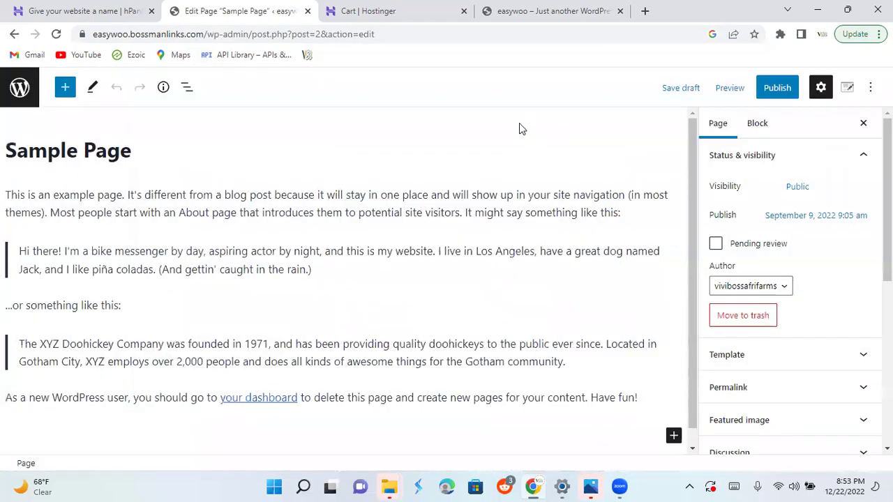
left_click(721, 319)
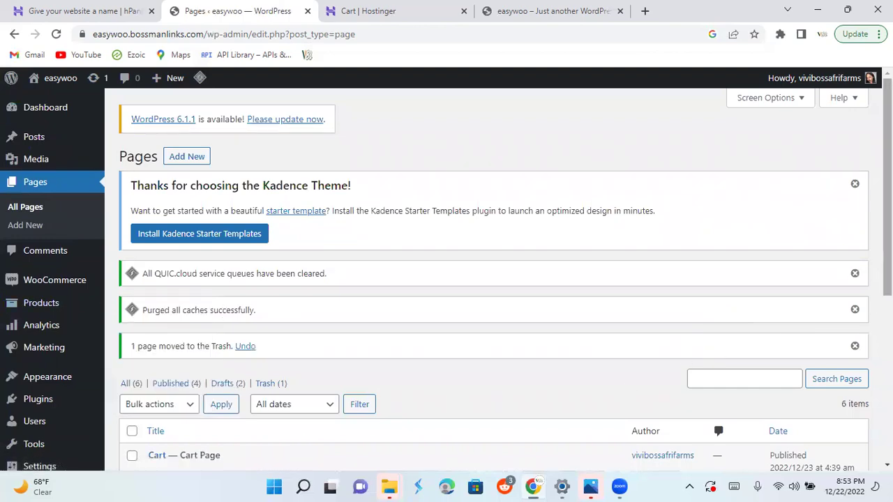
Add and publish a new page titled Home, and return to the list of pages
left_click_drag(889, 270, 890, 352)
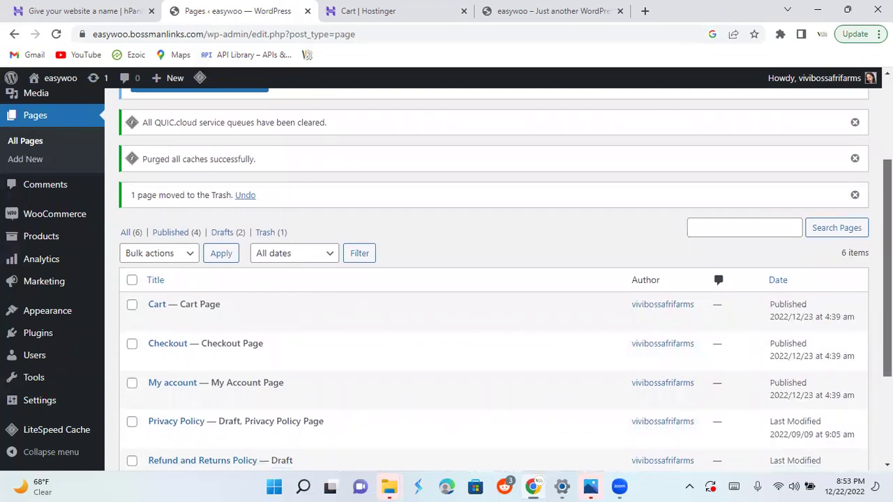
left_click_drag(890, 353, 890, 412)
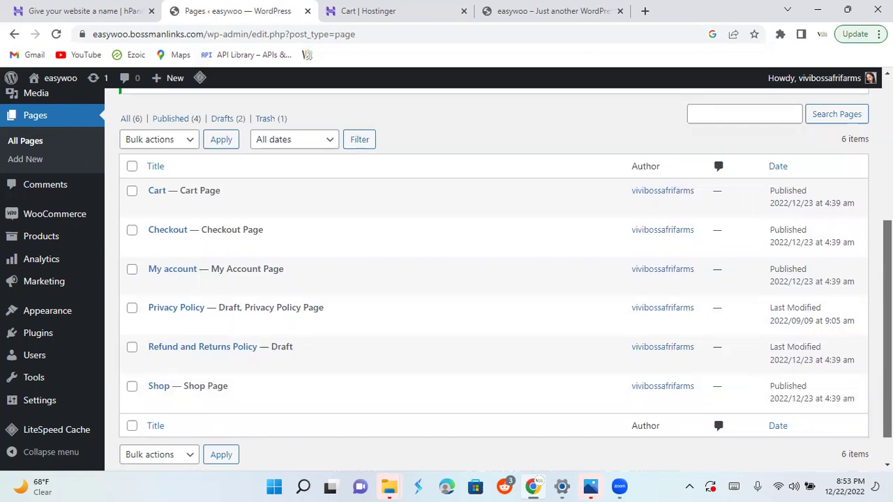
scroll(488, 279, "down", 1)
scroll(488, 279, "up", 2)
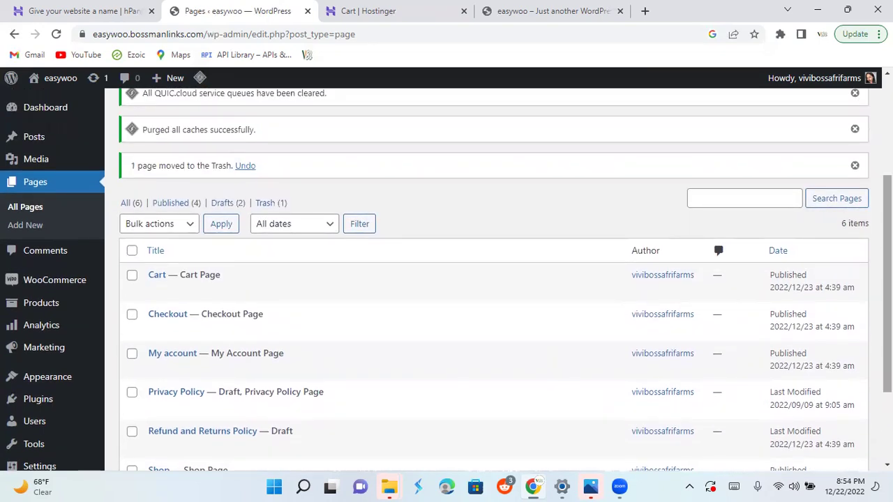
scroll(488, 279, "up", 2)
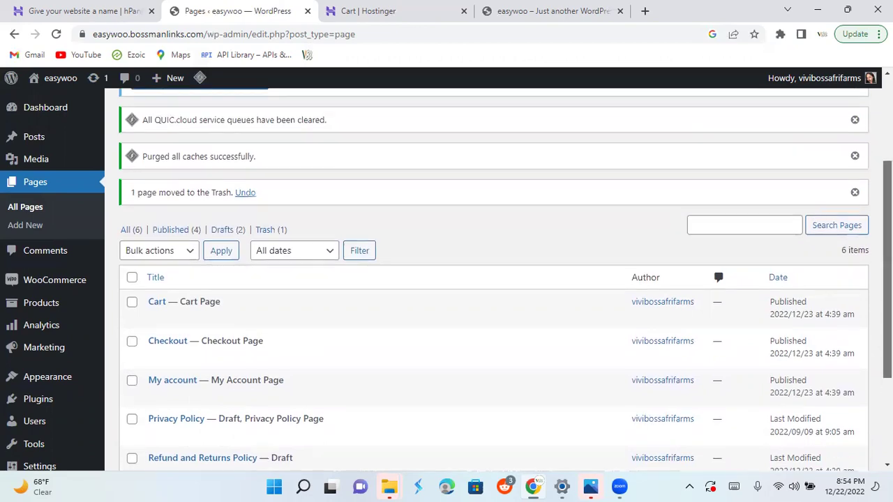
scroll(488, 279, "up", 1)
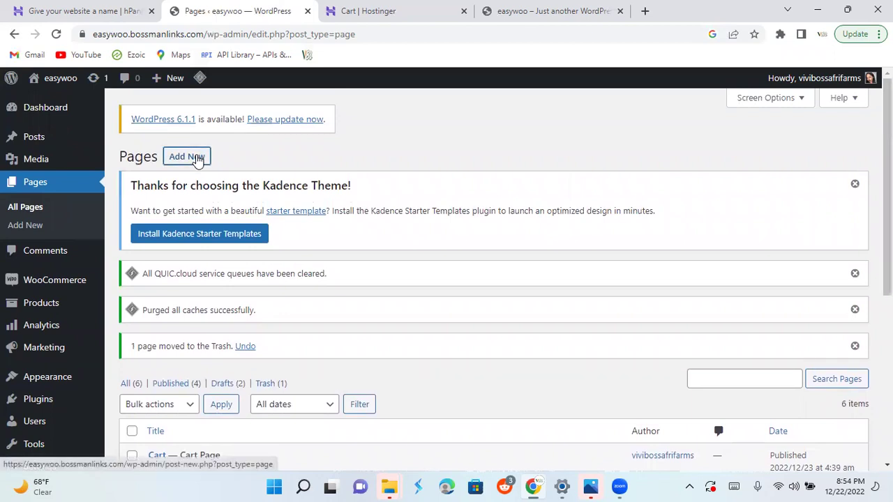
left_click(186, 157)
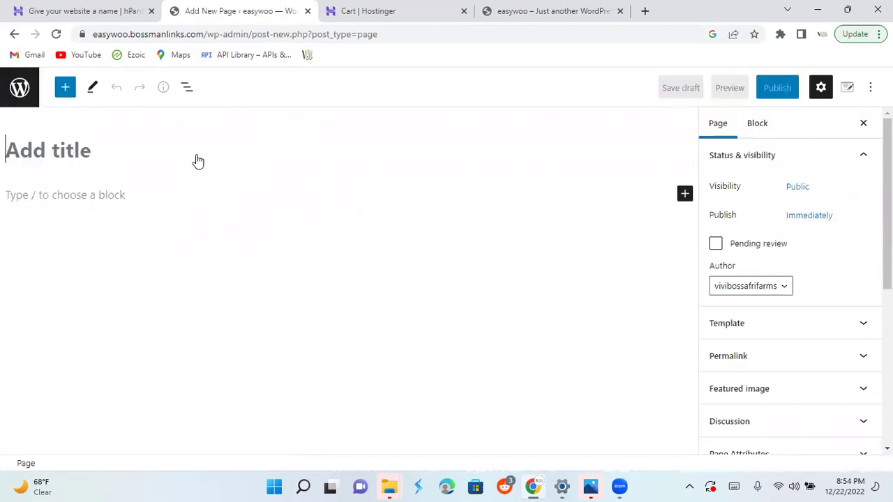
type("Home")
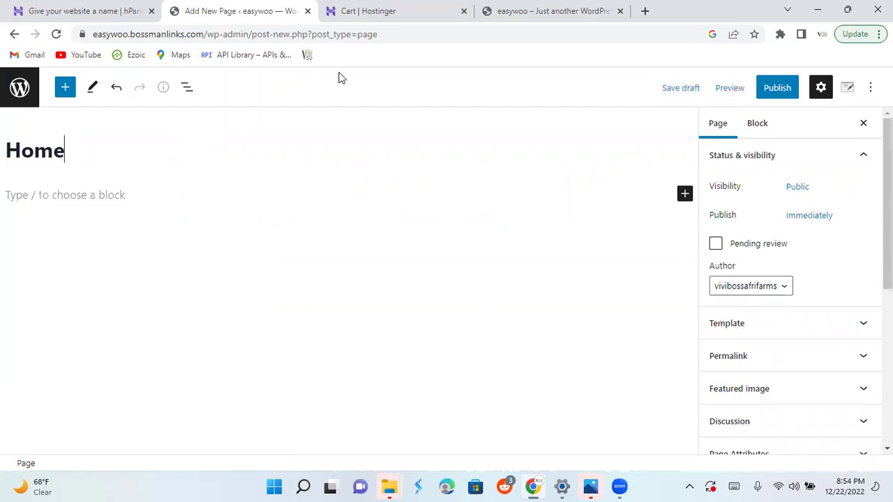
left_click(770, 85)
left_click(771, 84)
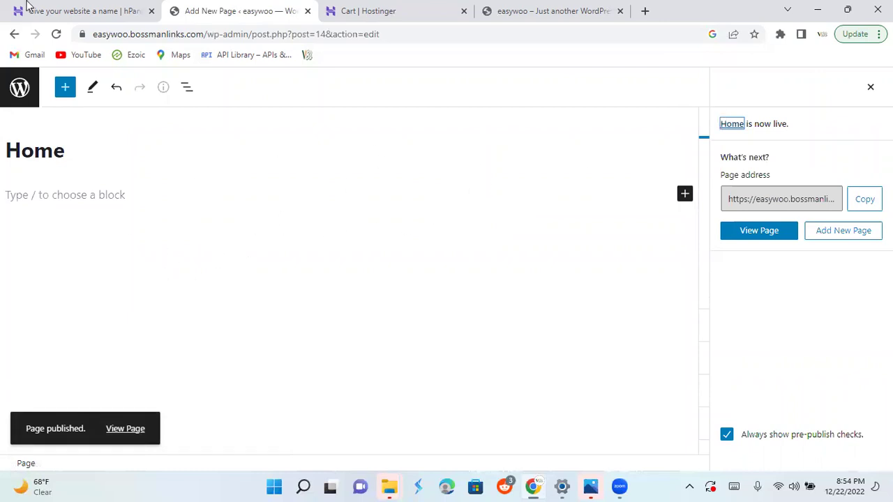
left_click(12, 35)
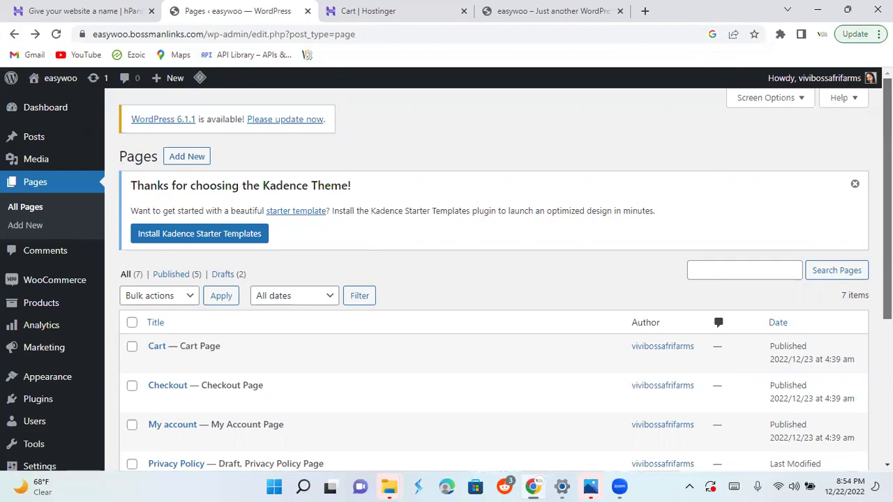
Start another new page and title it Contact us
scroll(489, 279, "down", 1)
left_click_drag(887, 246, 887, 274)
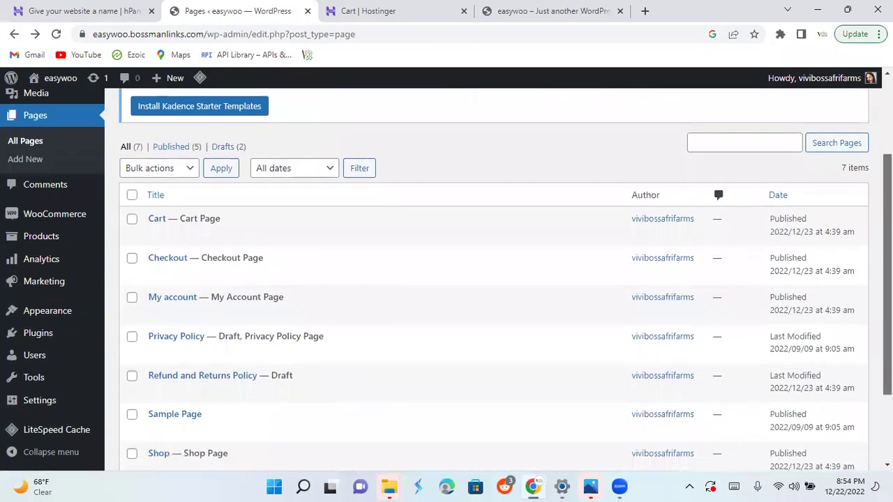
scroll(488, 279, "up", 1)
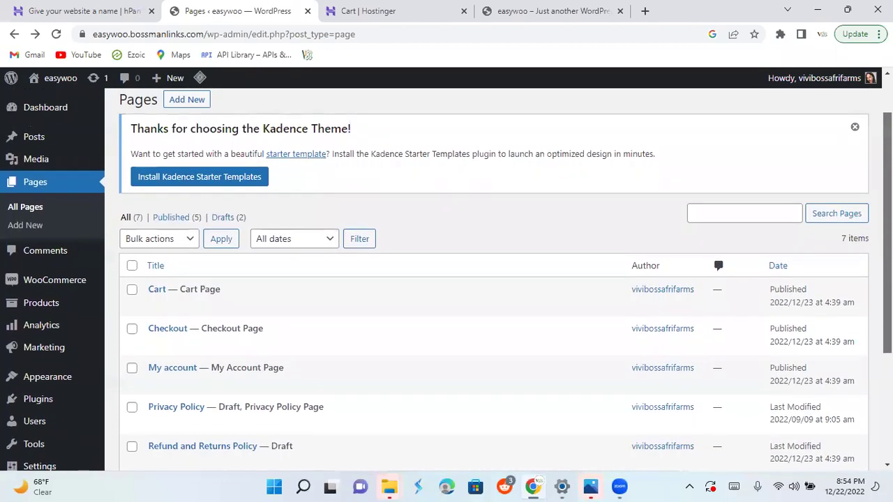
scroll(489, 279, "up", 1)
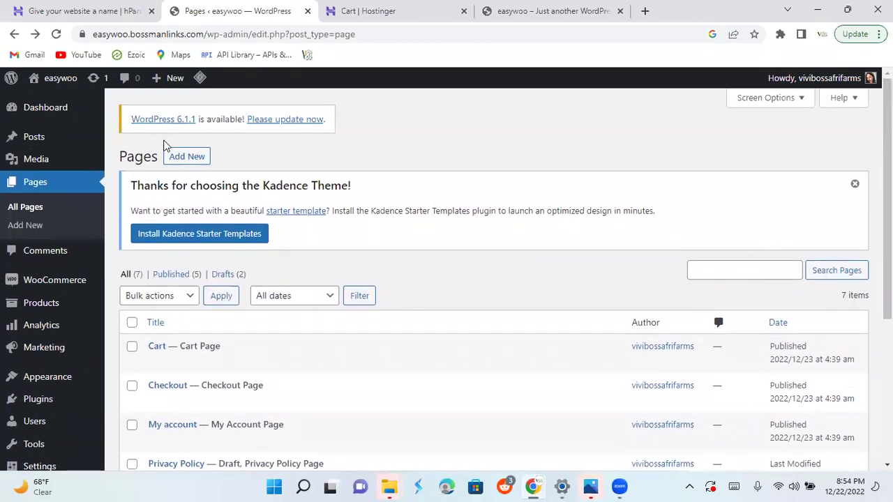
left_click(185, 157)
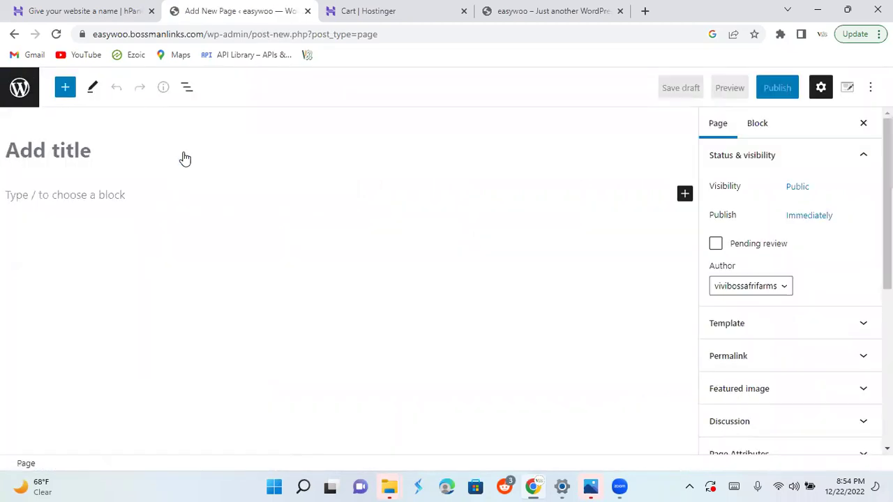
type("Con")
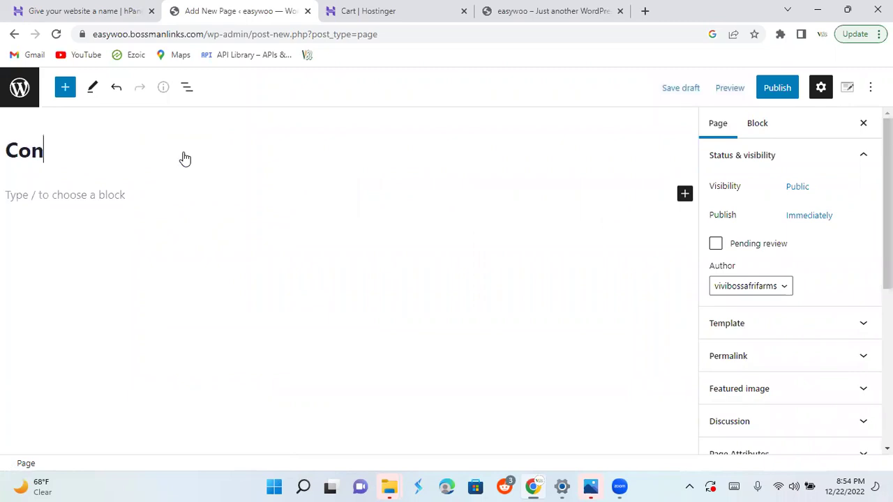
type("tuct")
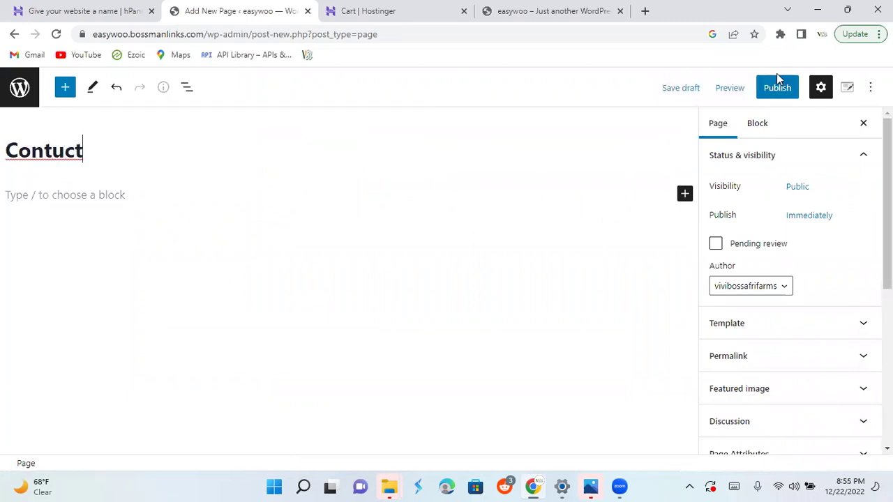
key("BackSpace")
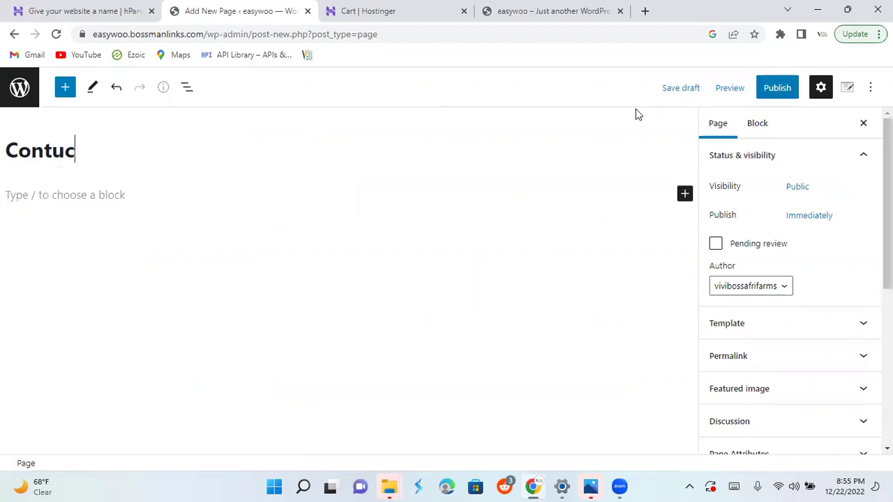
key("BackSpace")
key("BackSpace")
type("act")
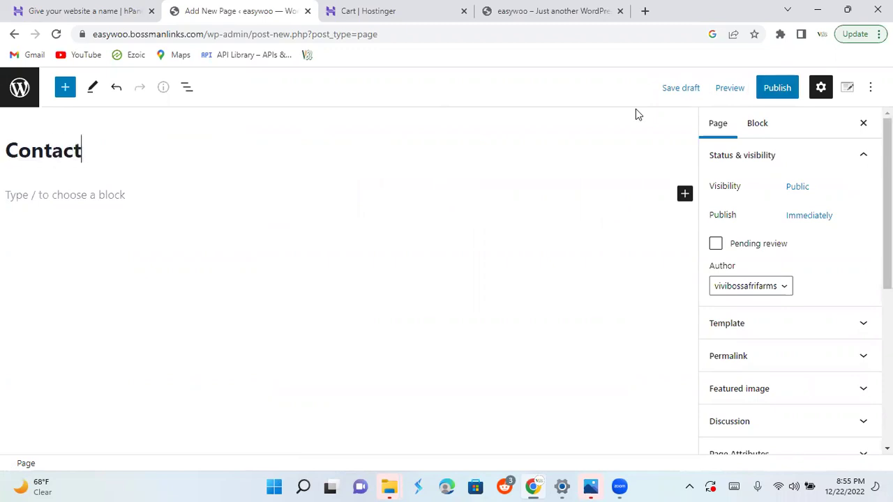
type(" usz")
key("BackSpace")
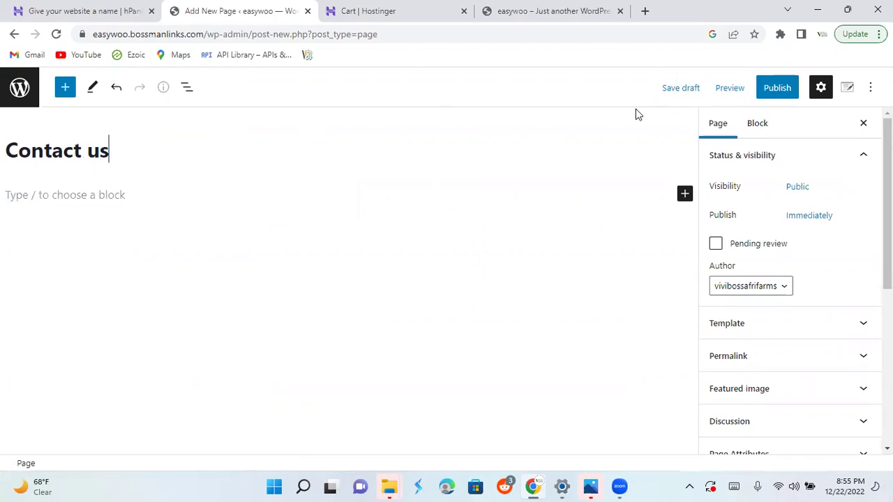
Publish the Contact us page and return to the list of pages
left_click(778, 88)
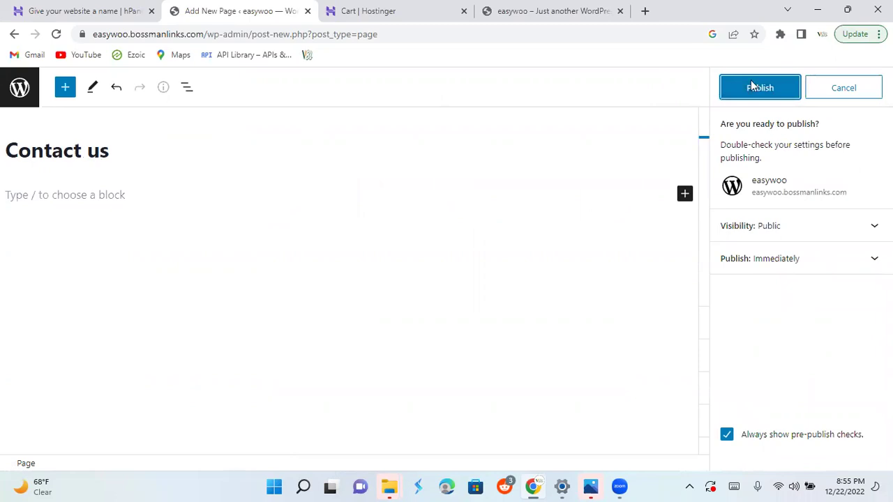
left_click(724, 94)
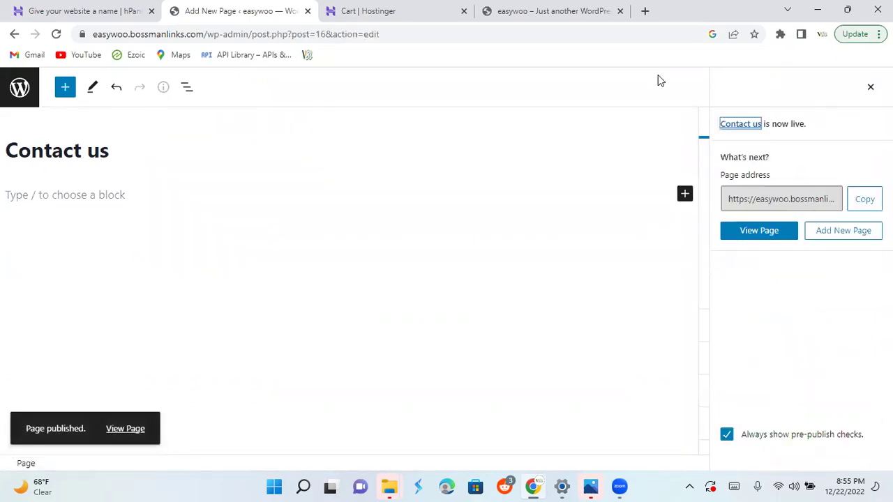
left_click(15, 35)
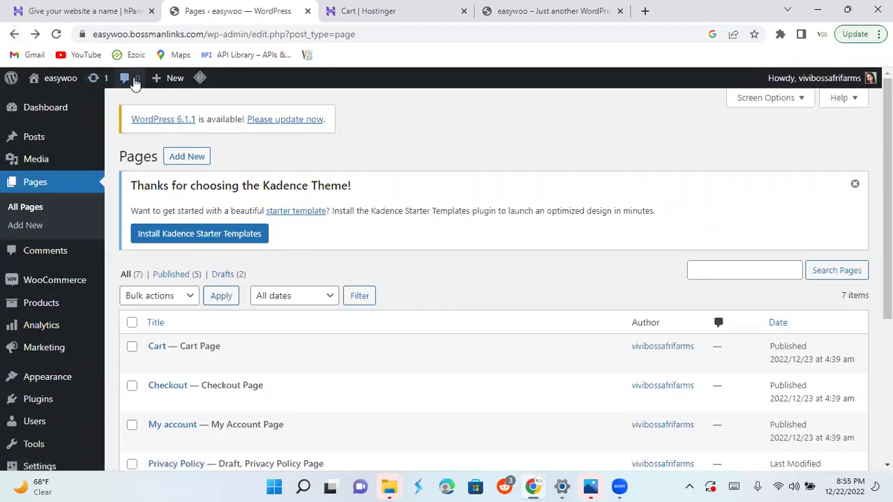
Start another new page and title it About us page
left_click(187, 157)
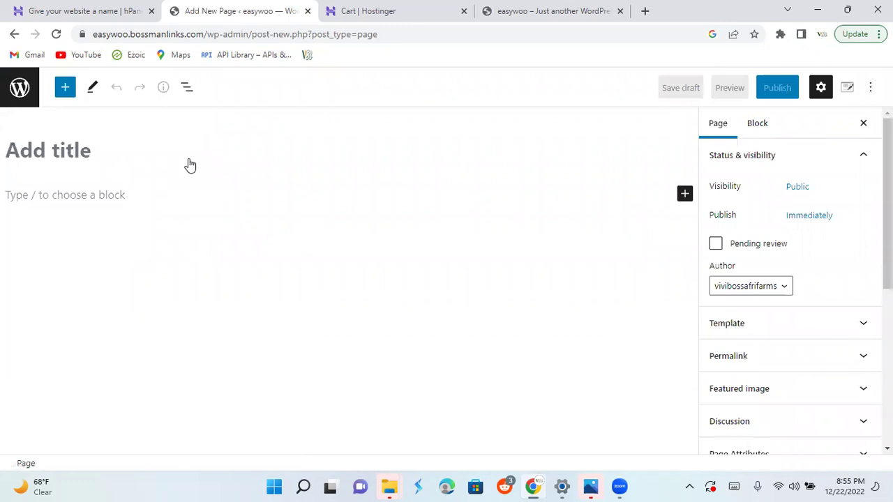
type("Ab")
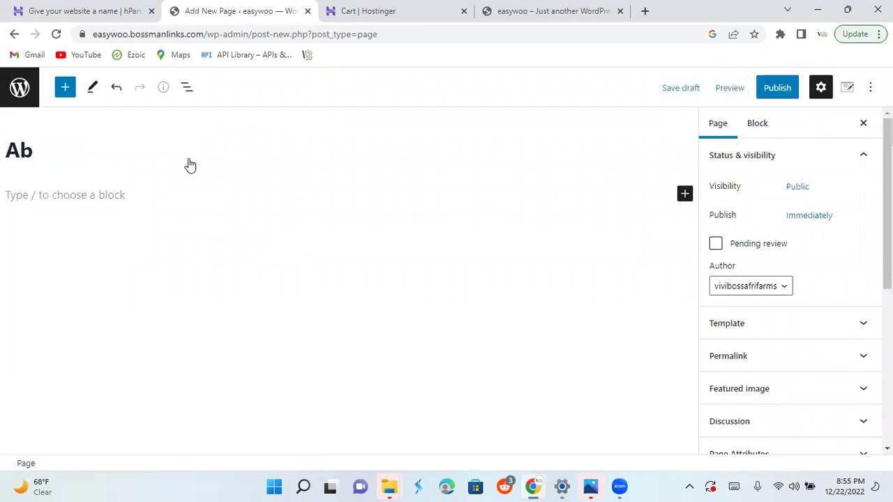
type("out ")
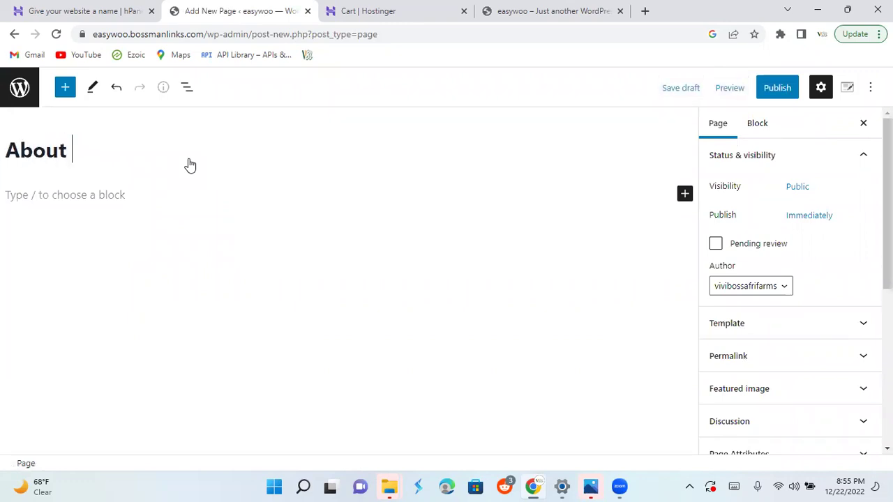
type("us")
type("pa")
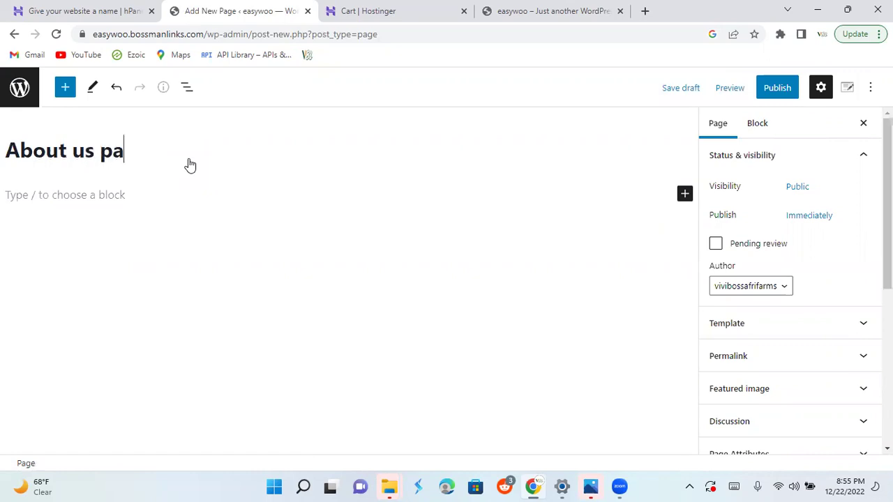
type("ge")
Shorten the new page's title to About us, publish it and return to the list of pages
left_click(791, 86)
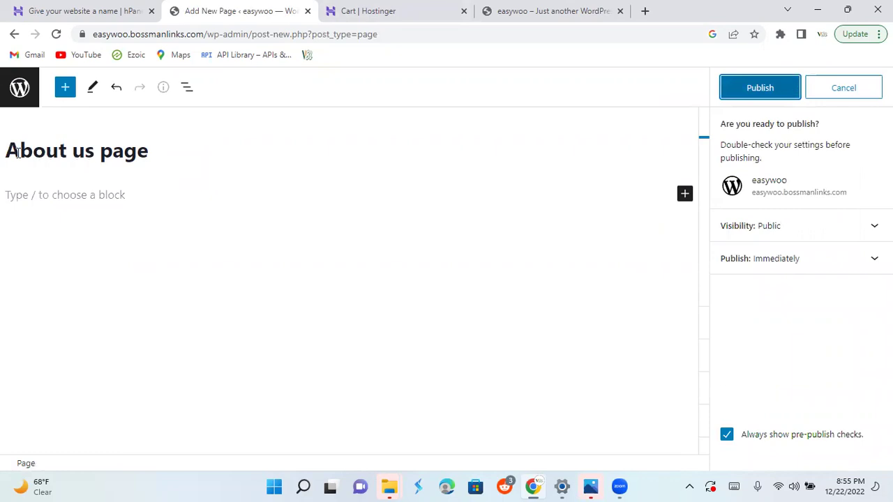
left_click(152, 151)
key("BackSpace")
key("BackSpace")
key("BackSpace")
key("BackSpace")
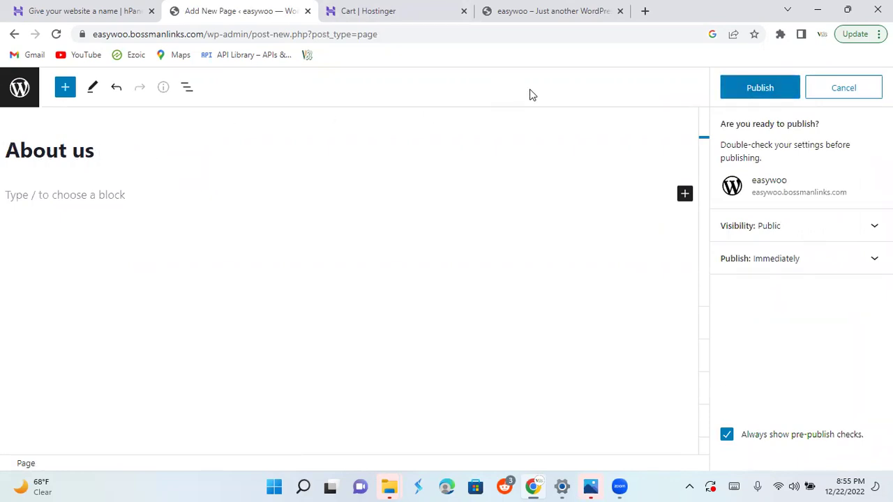
left_click(738, 80)
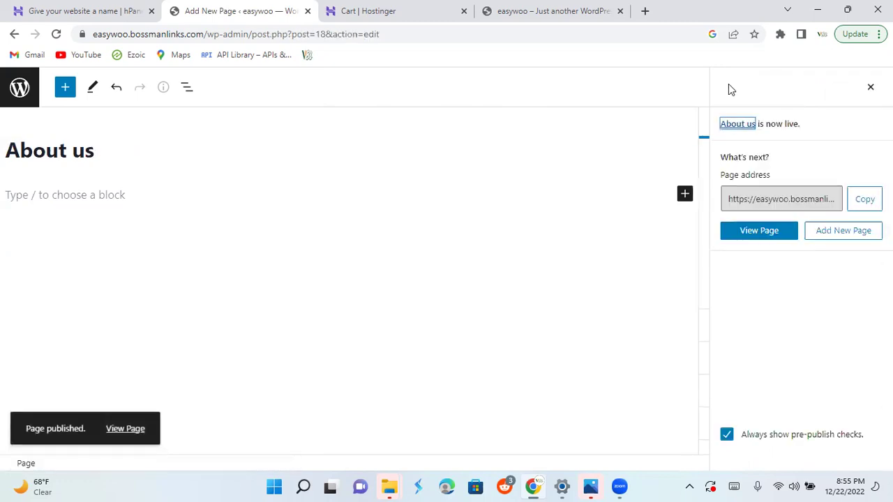
left_click(14, 35)
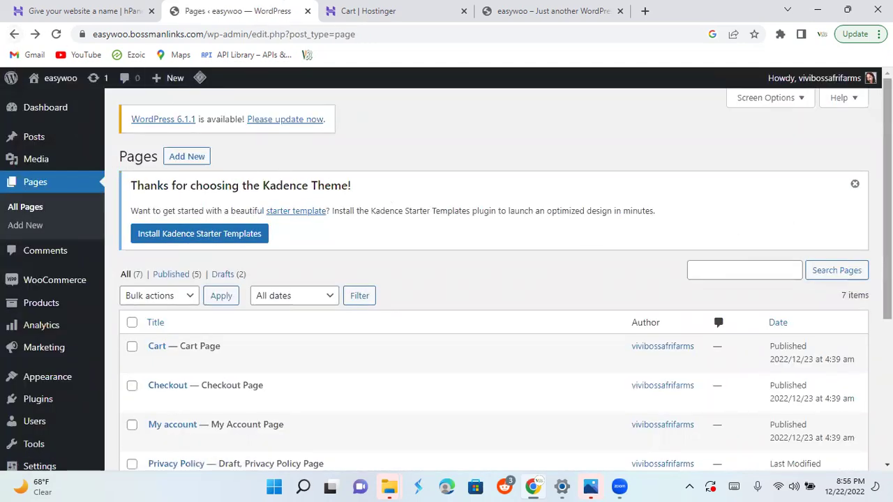
Reload the list of pages and look through all its entries
scroll(489, 279, "down", 3)
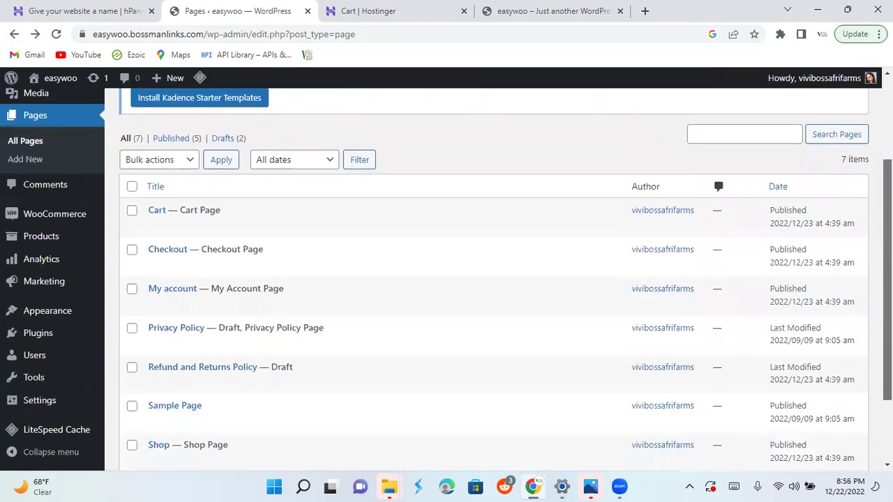
scroll(488, 279, "down", 2)
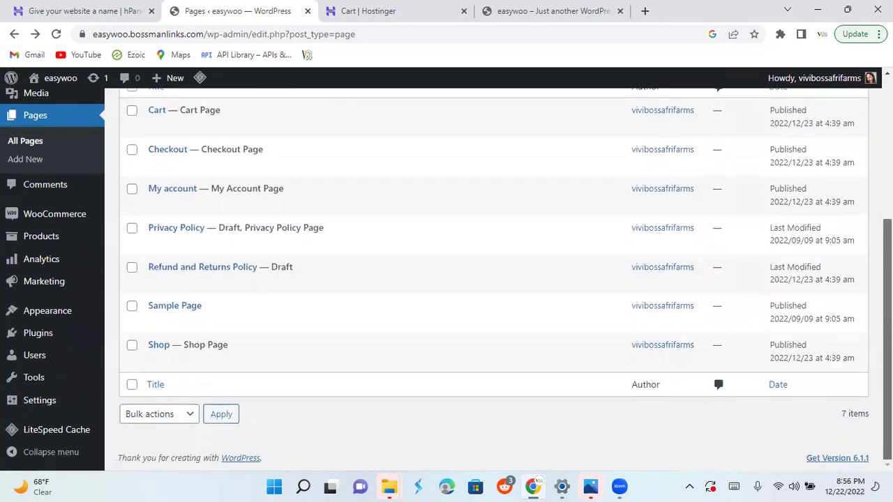
scroll(488, 279, "up", 3)
scroll(488, 279, "down", 3)
scroll(438, 143, "up", 2)
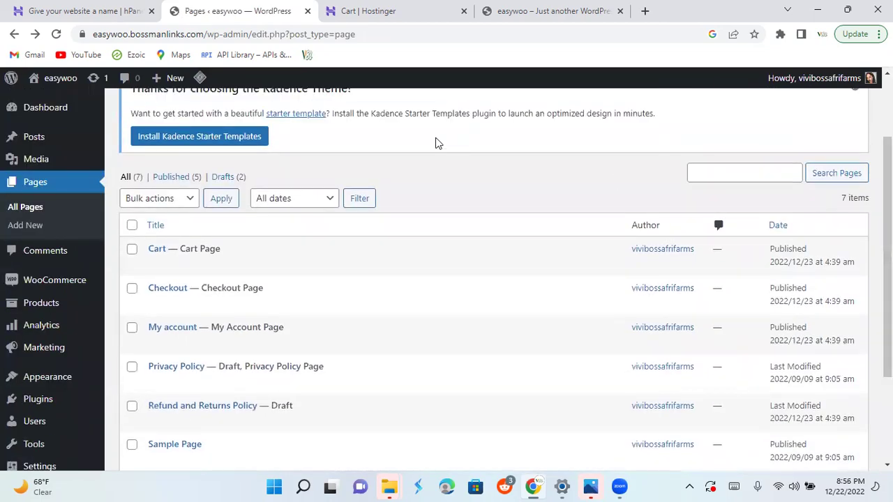
left_click(58, 38)
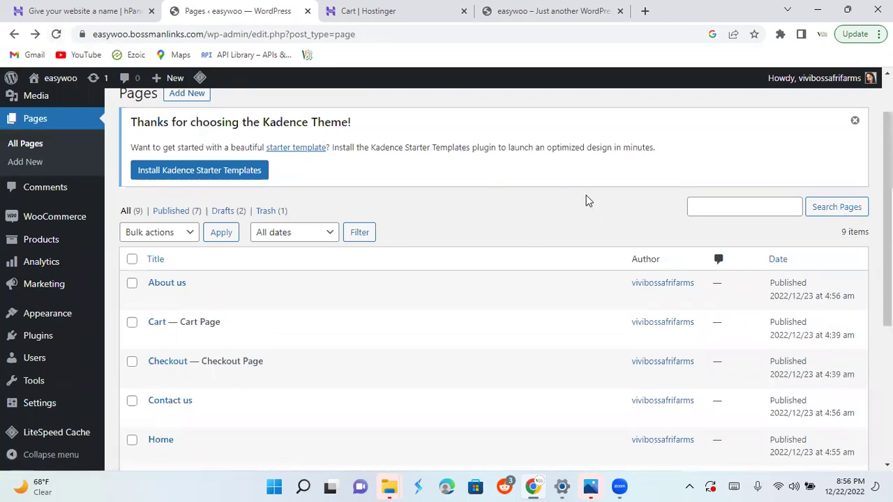
scroll(494, 279, "down", 1)
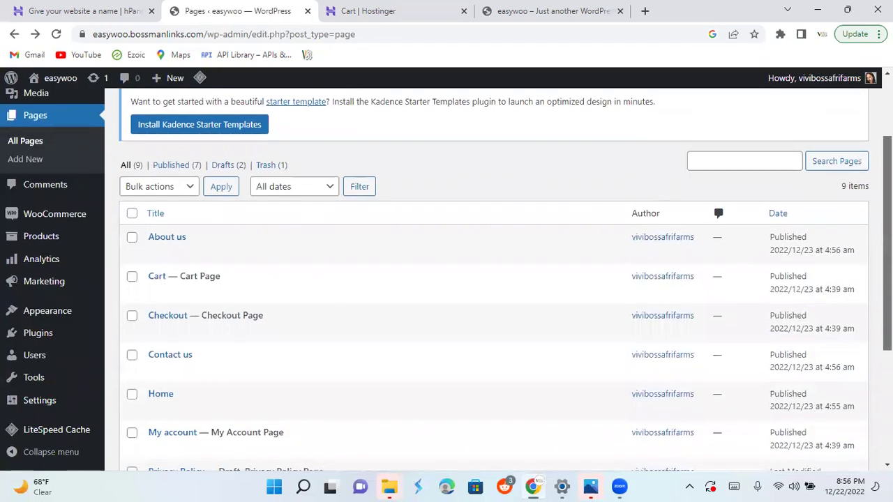
scroll(494, 279, "down", 3)
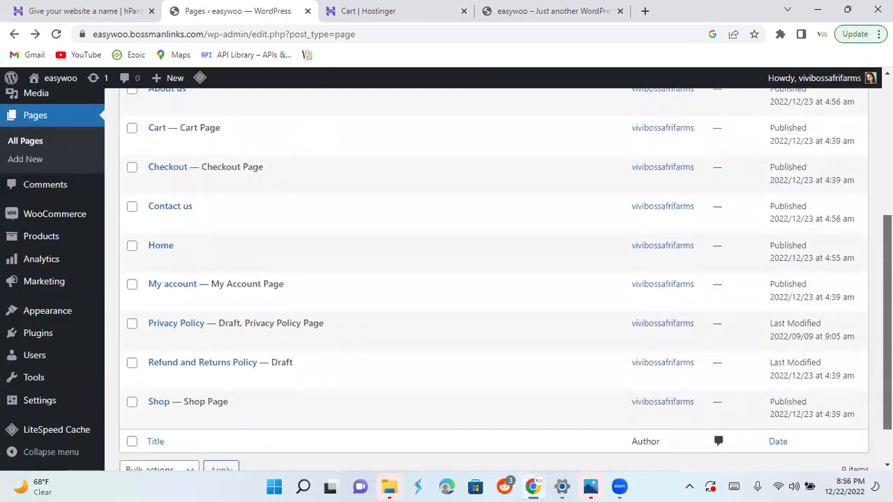
scroll(494, 279, "up", 2)
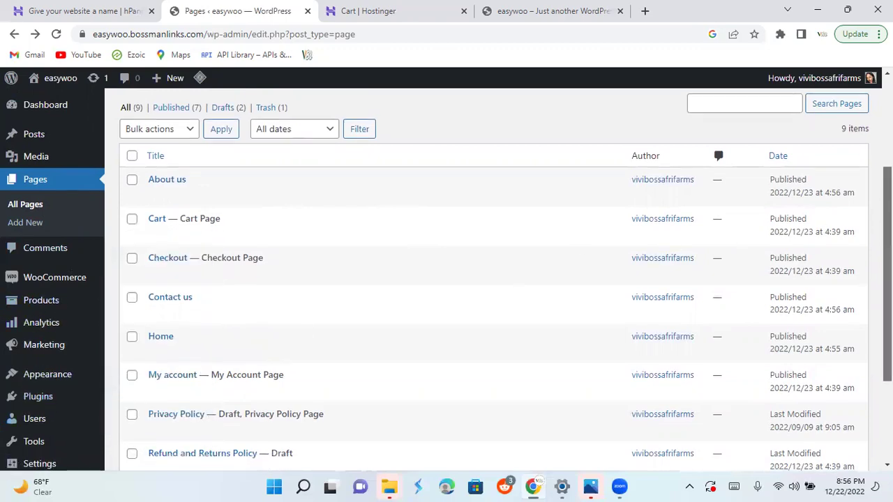
scroll(488, 279, "down", 2)
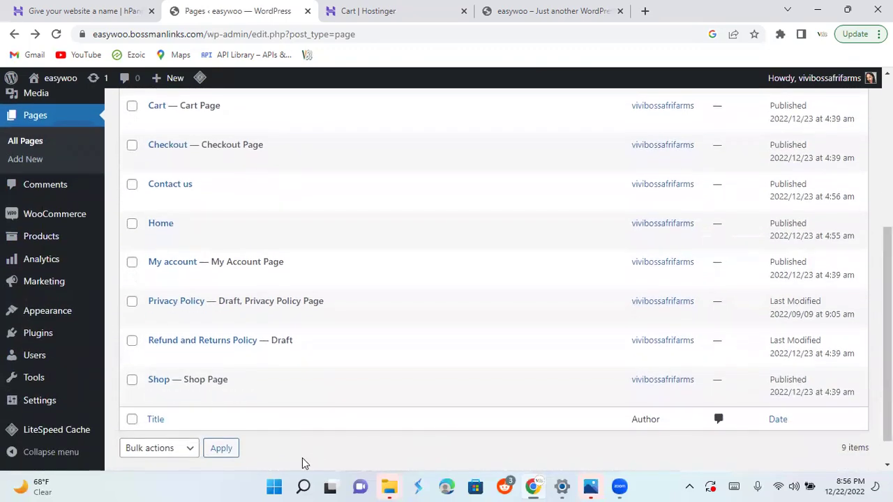
mouse_move(32, 406)
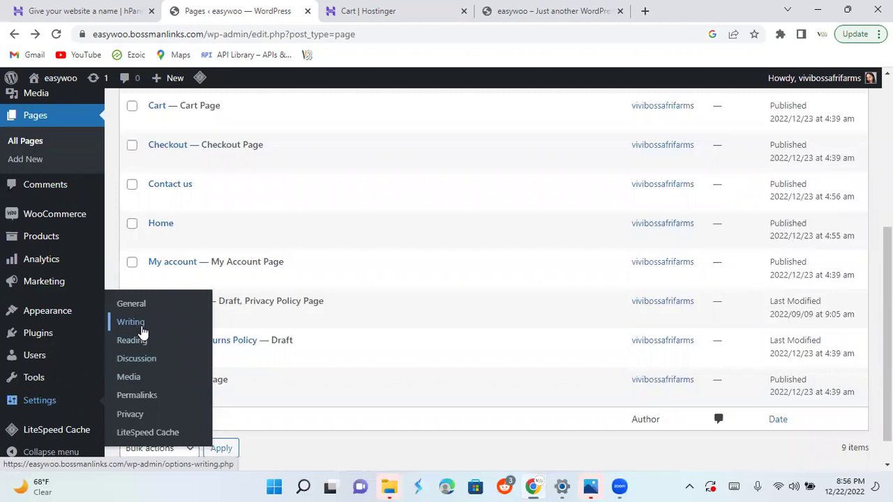
left_click(142, 329)
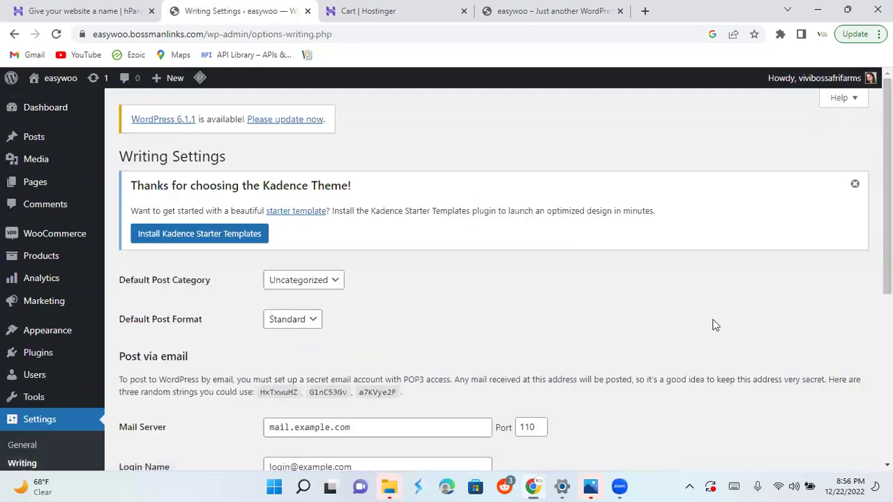
scroll(681, 327, "down", 3)
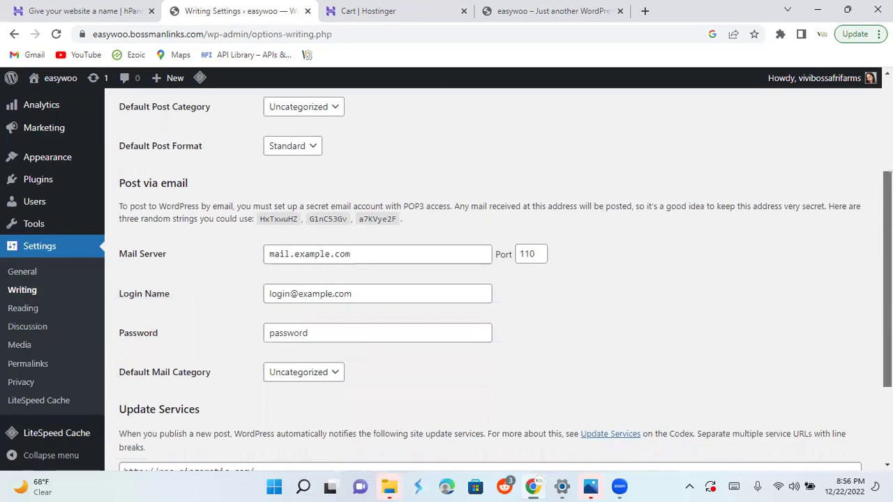
left_click_drag(887, 293, 888, 185)
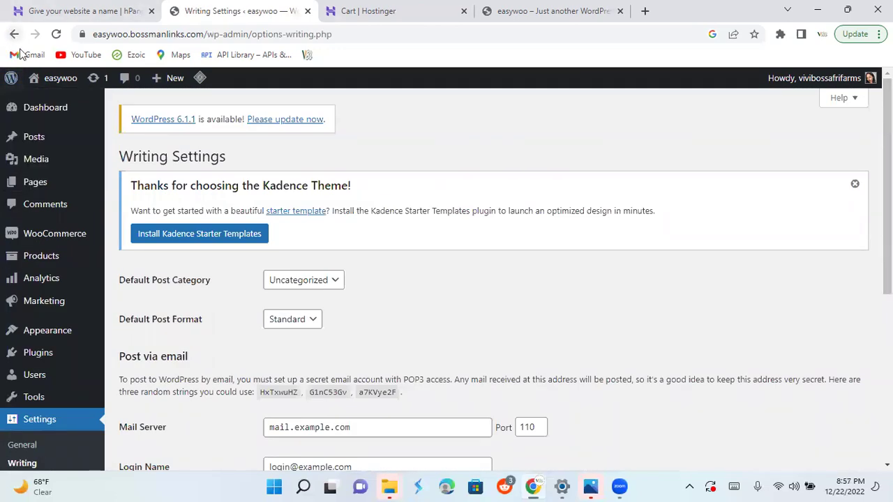
In the Reading settings, make the homepage display a static page and choose Home as the homepage
mouse_move(21, 389)
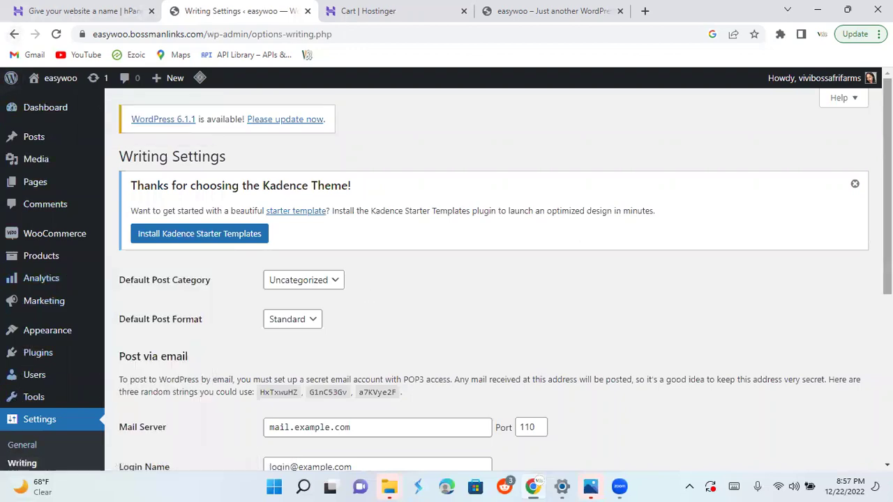
scroll(249, 417, "down", 2)
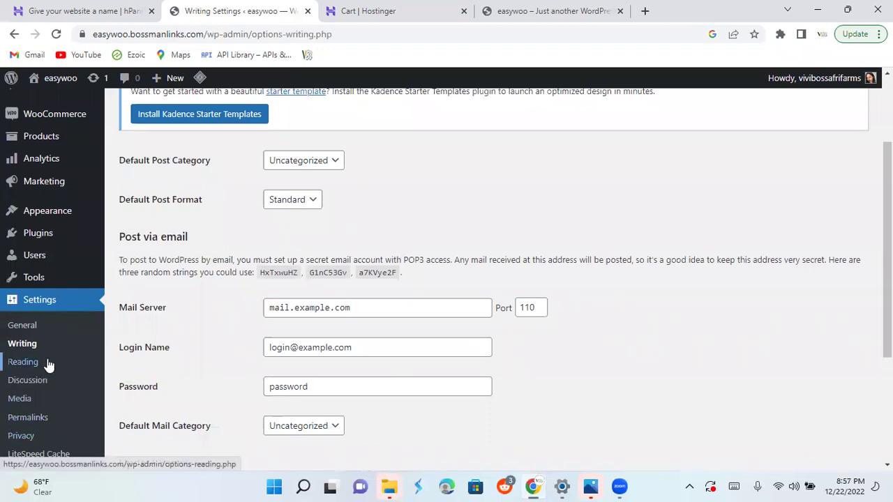
left_click(23, 362)
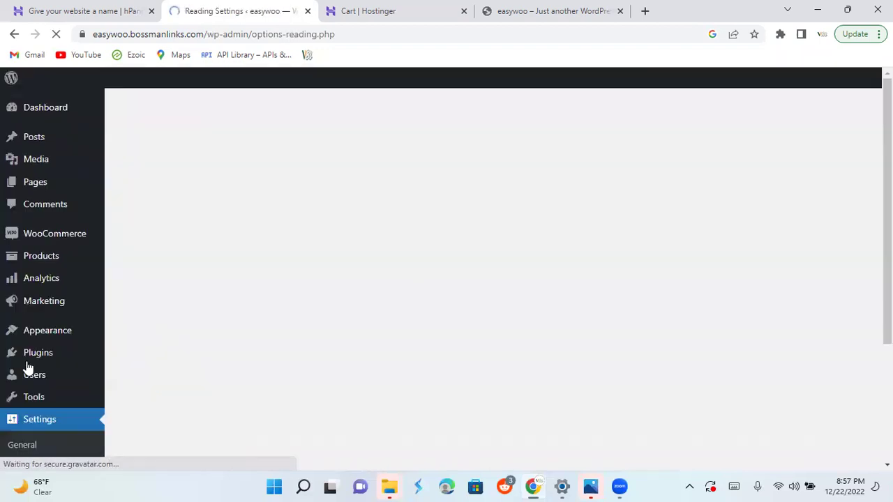
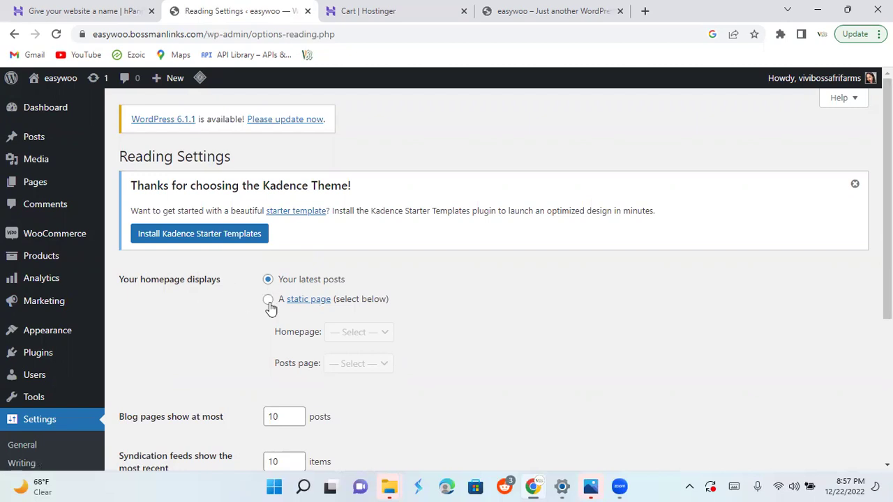
left_click(269, 300)
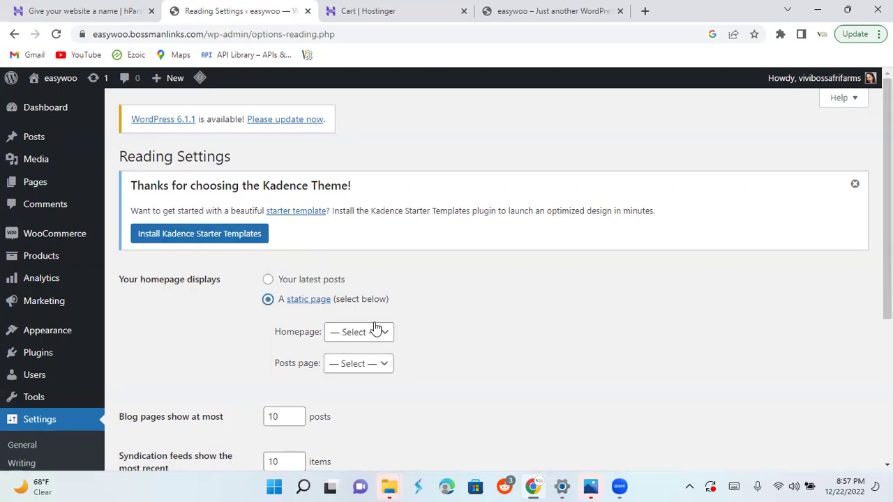
left_click(272, 283)
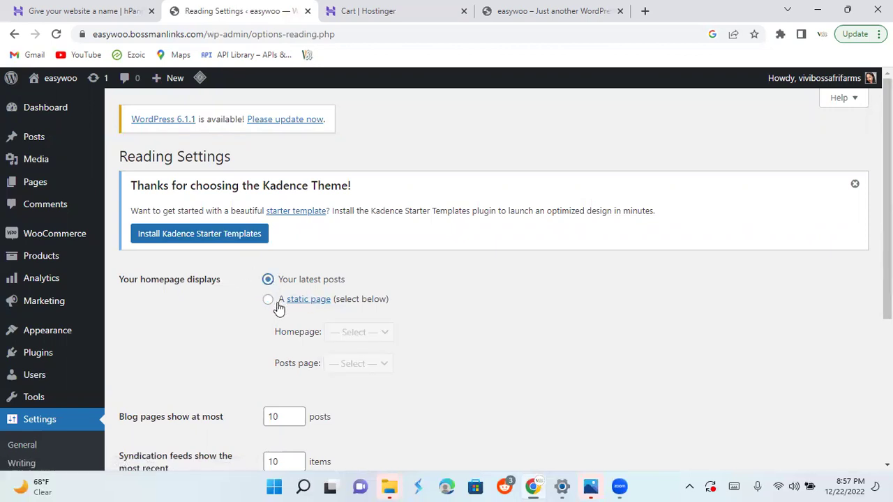
left_click(269, 300)
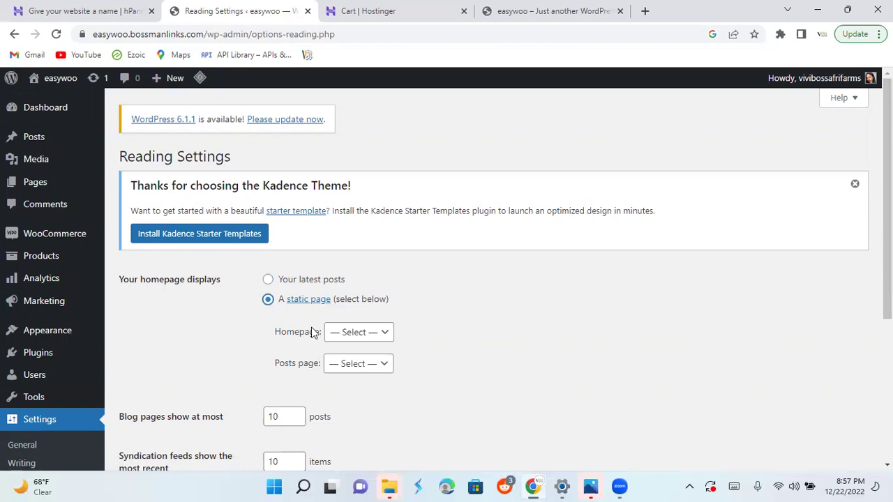
left_click(359, 333)
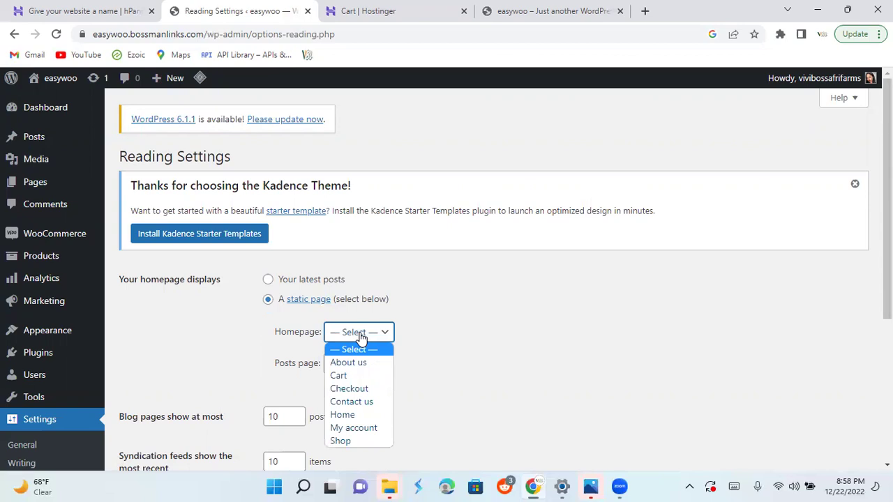
left_click(351, 419)
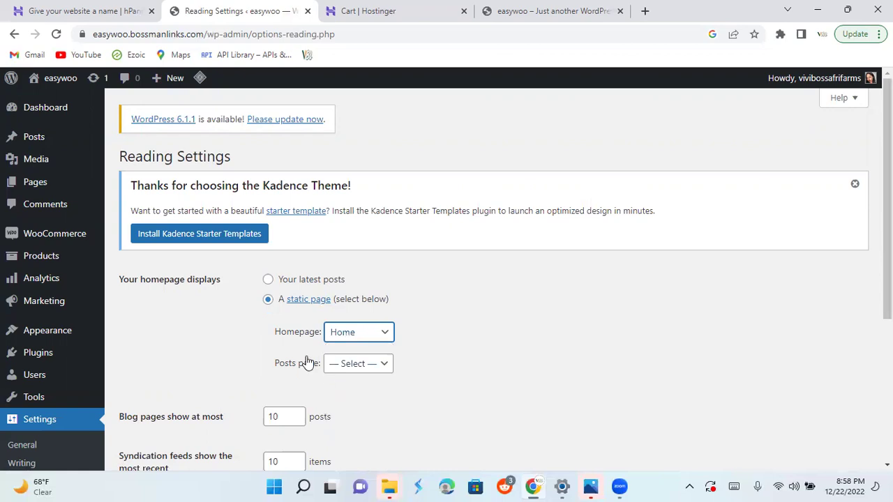
Leave the posts page unselected and save the reading settings
left_click(390, 374)
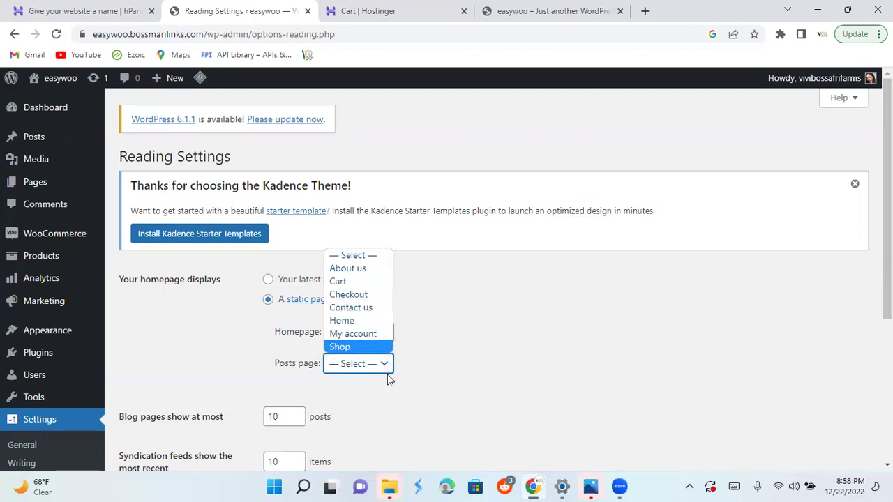
left_click(431, 361)
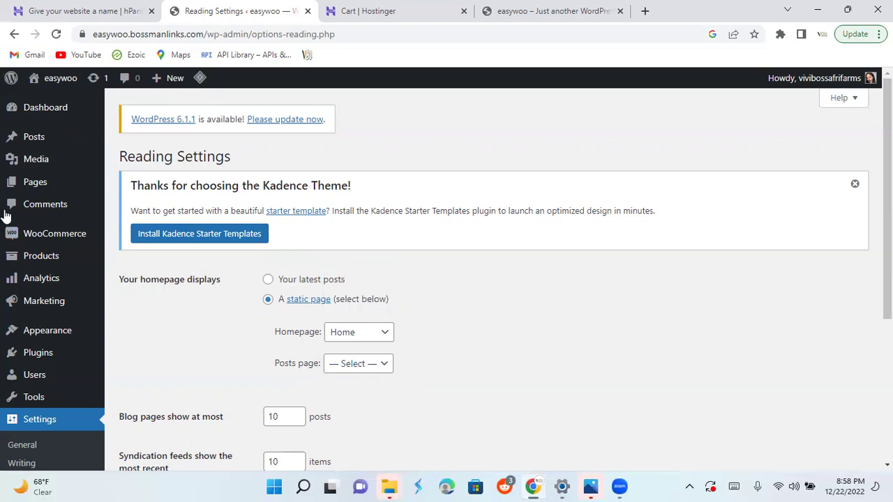
mouse_move(52, 181)
scroll(533, 413, "down", 3)
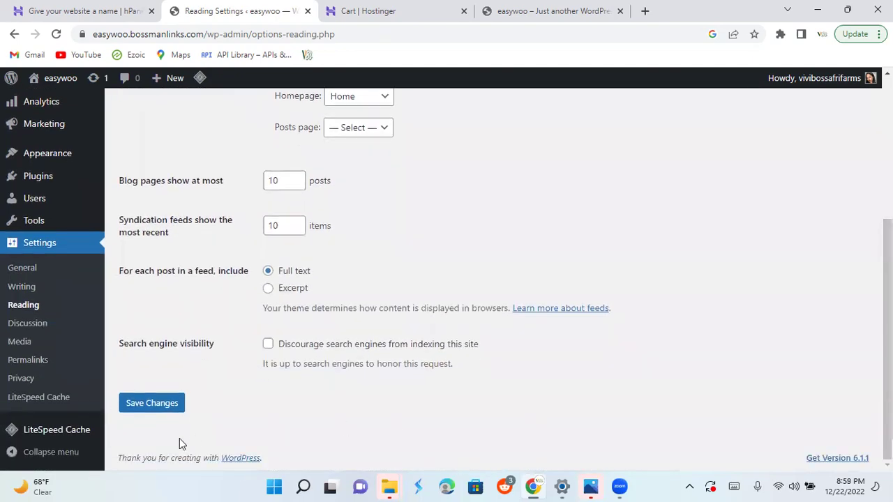
left_click(149, 404)
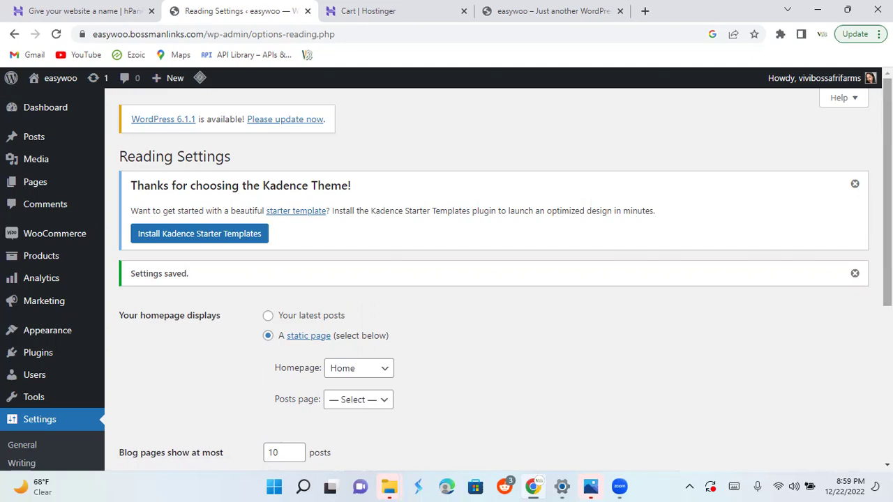
Leave the Reading settings and open the WordPress menu editor
scroll(447, 275, "down", 3)
scroll(446, 275, "up", 3)
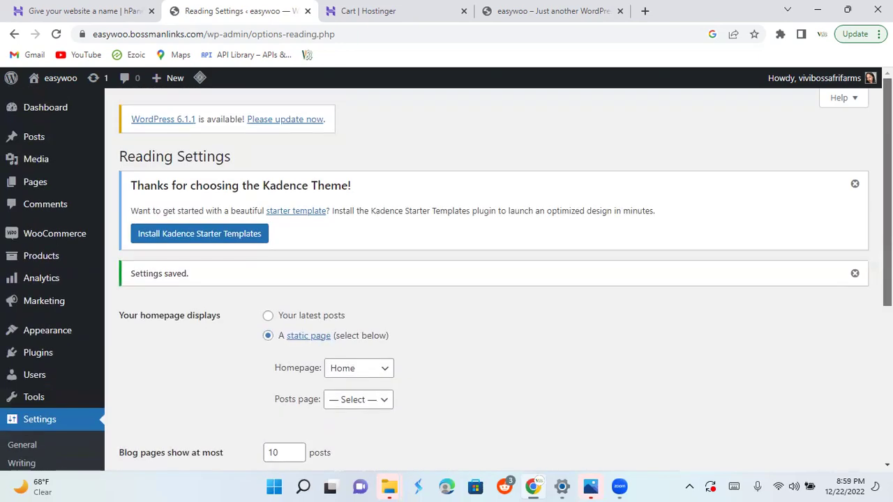
mouse_move(72, 333)
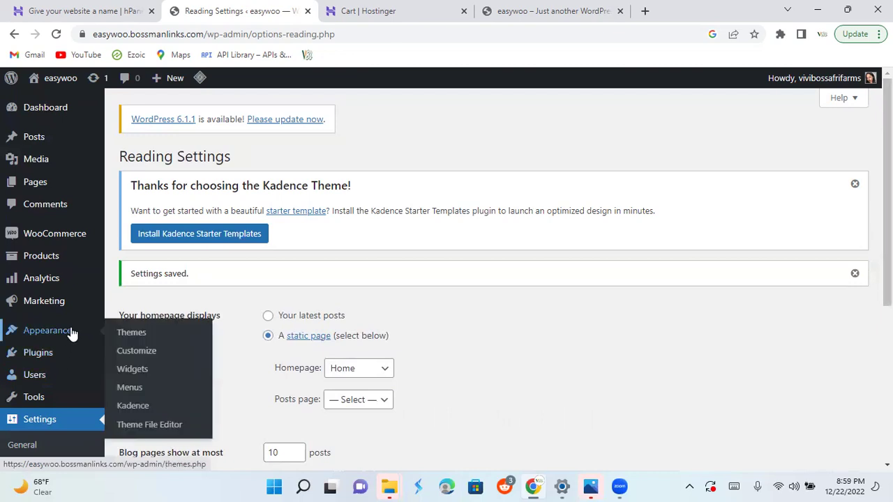
left_click(151, 391)
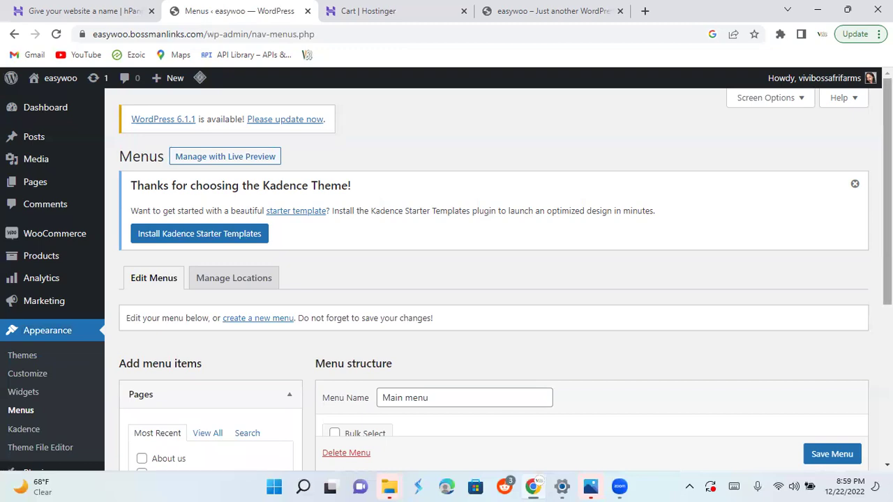
Review the Main menu's structure and settings, and save it with Primary as its display location
scroll(488, 279, "down", 3)
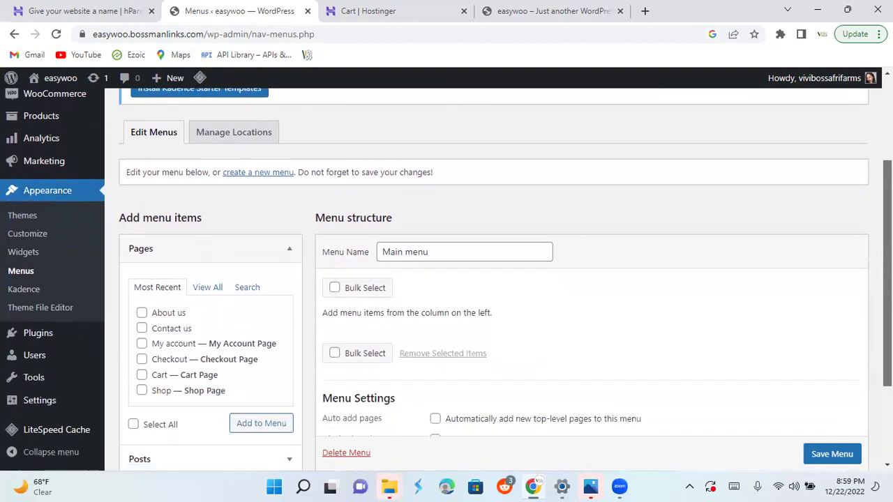
scroll(488, 279, "down", 1)
scroll(488, 279, "down", 1)
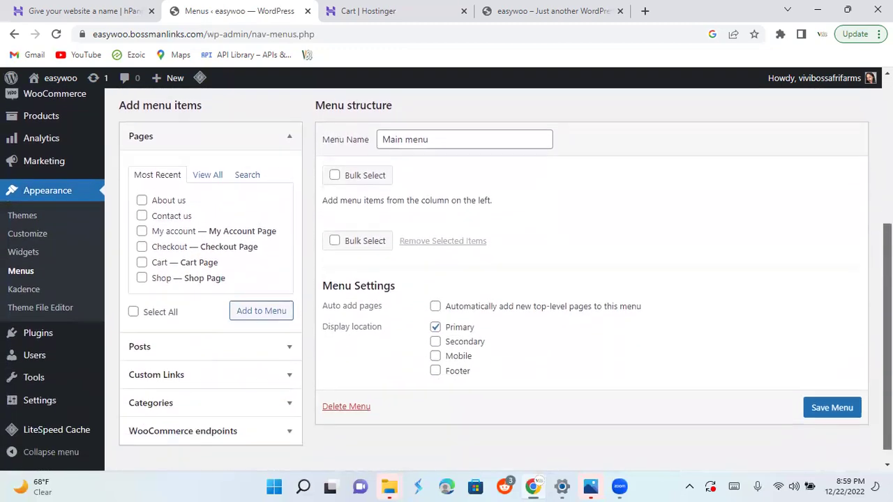
scroll(488, 279, "up", 1)
scroll(488, 279, "down", 1)
scroll(488, 279, "down", 1)
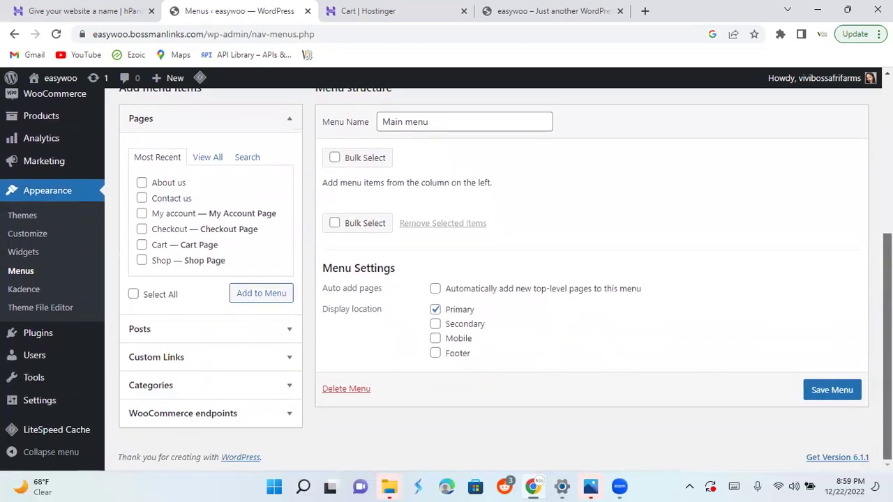
scroll(489, 279, "up", 1)
scroll(489, 279, "up", 1)
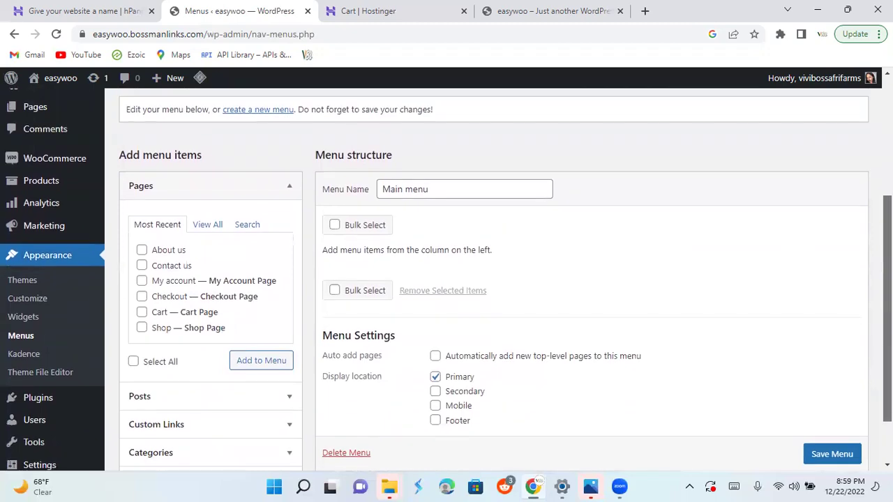
scroll(489, 279, "down", 1)
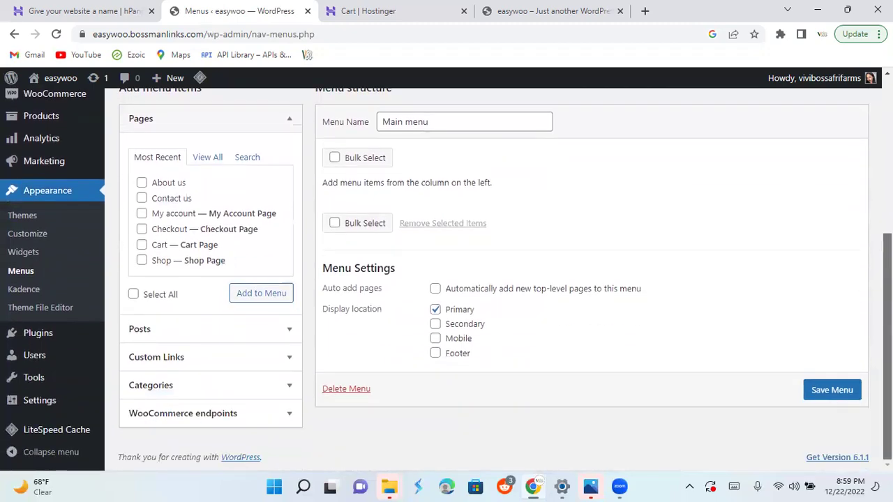
scroll(654, 398, "up", 4)
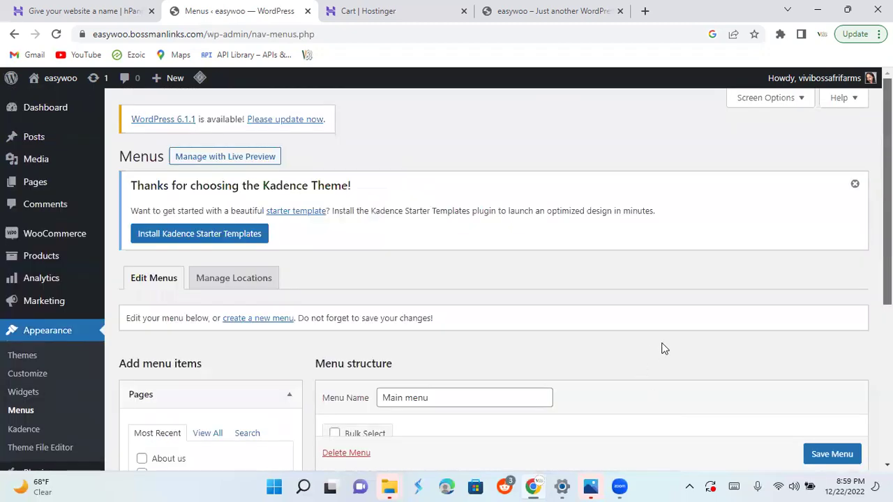
scroll(664, 348, "down", 4)
scroll(797, 372, "up", 1)
scroll(797, 372, "down", 1)
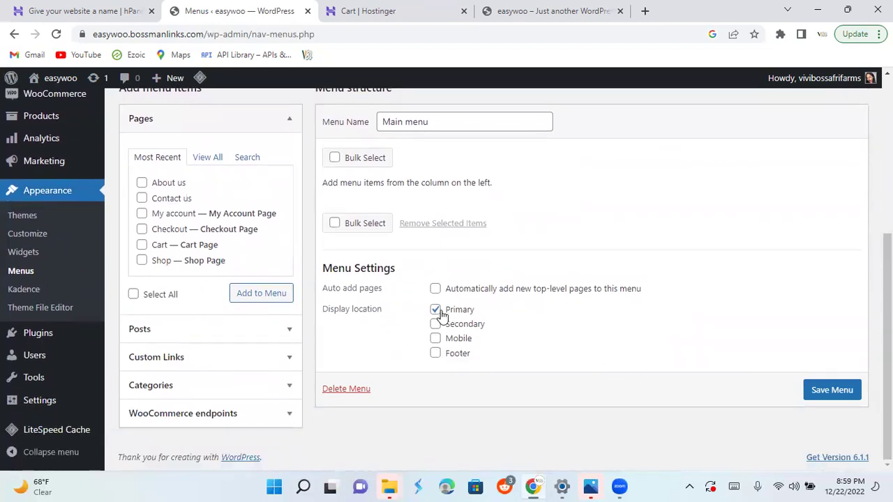
left_click(853, 394)
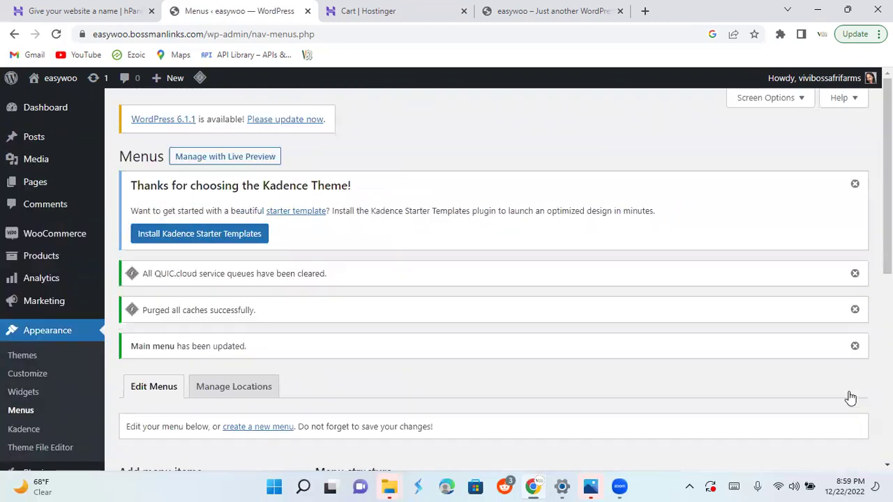
From the full list of pages, add Home, Contact us and Shop to the Main menu
scroll(488, 279, "down", 5)
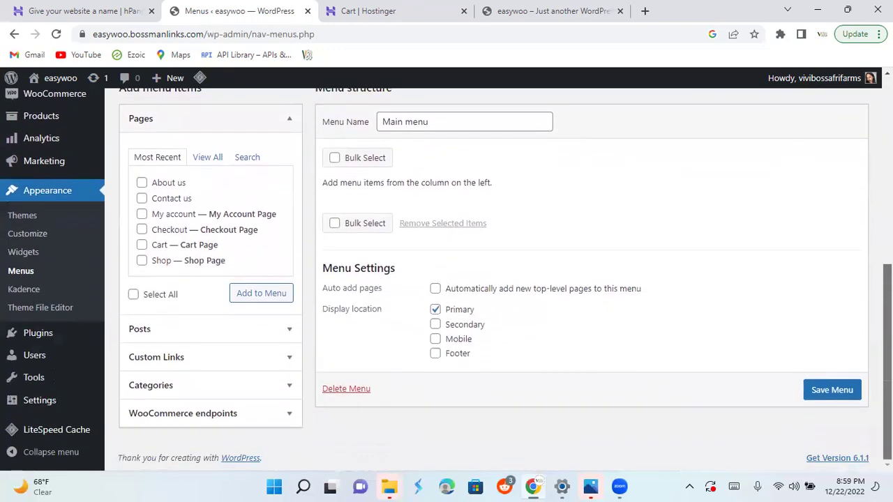
left_click_drag(887, 391, 887, 386)
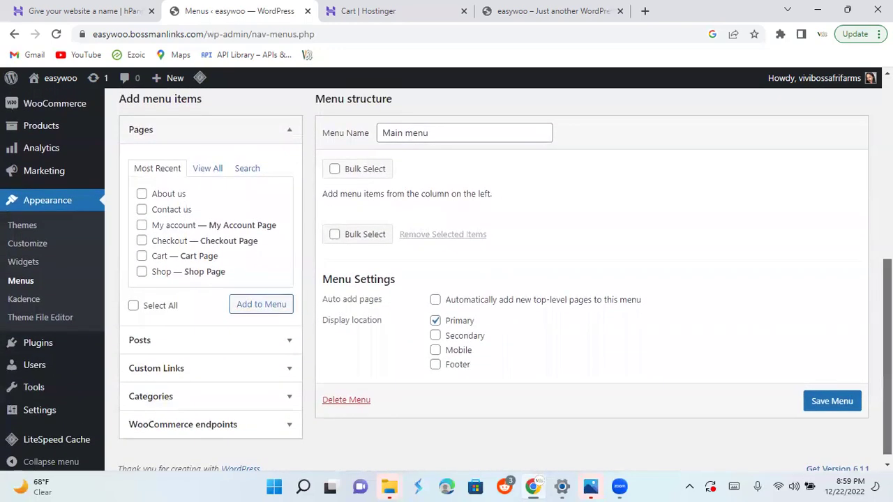
left_click(208, 172)
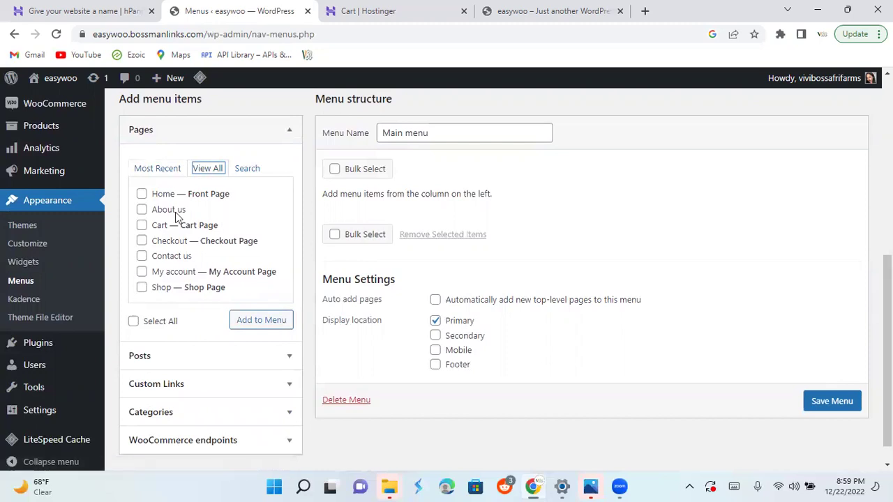
left_click(142, 195)
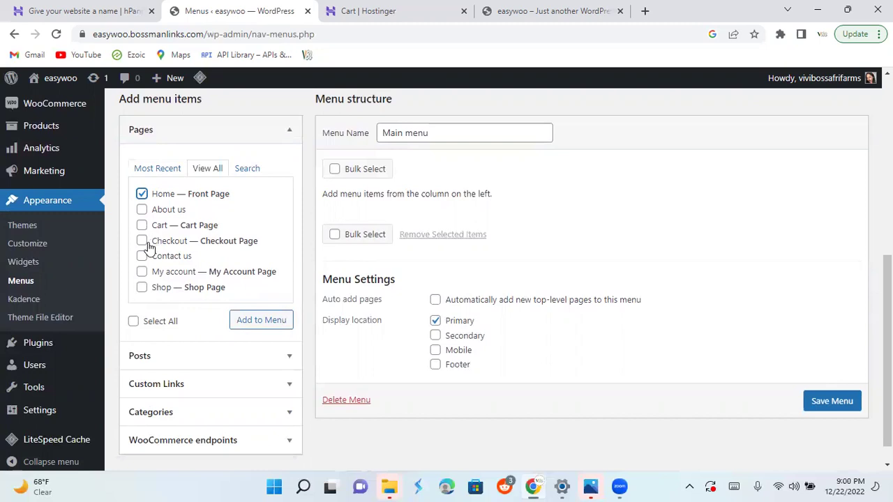
left_click(142, 287)
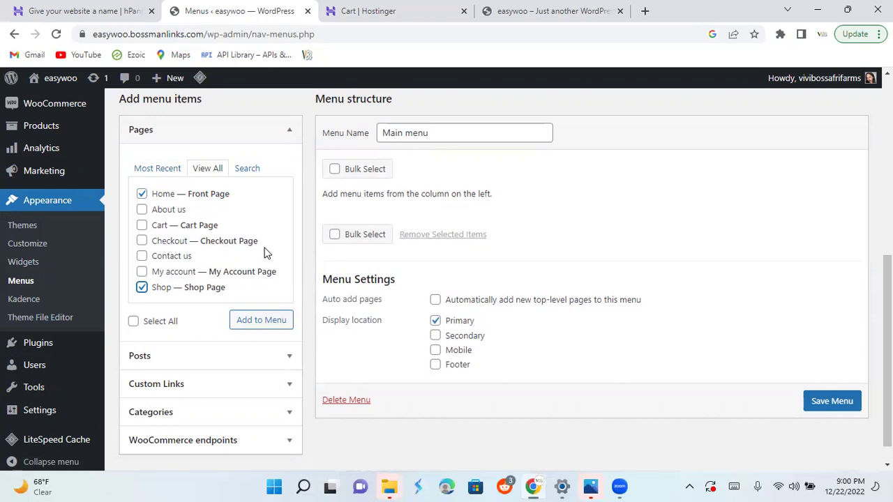
left_click(142, 256)
left_click(276, 320)
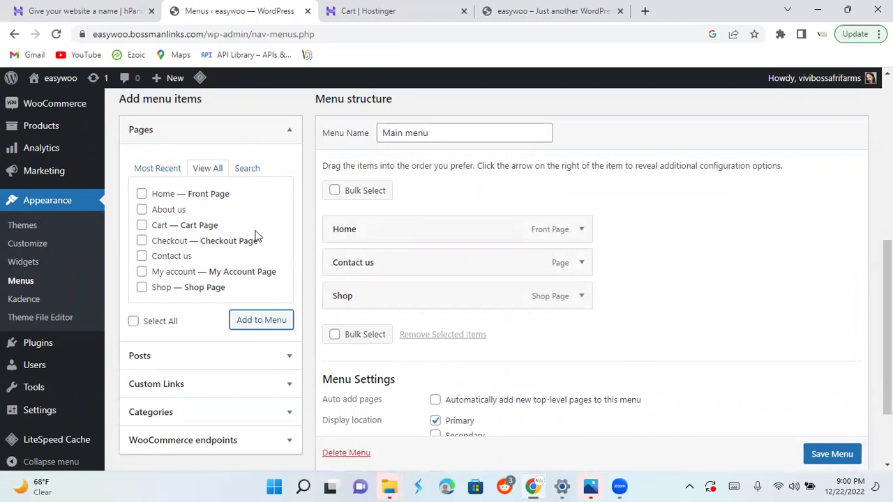
Add the My account page to the Main menu
left_click(207, 234)
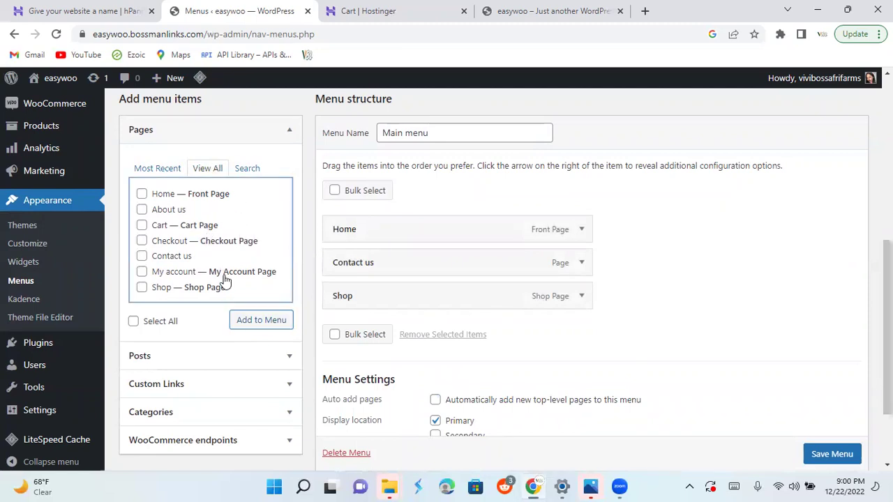
left_click(143, 272)
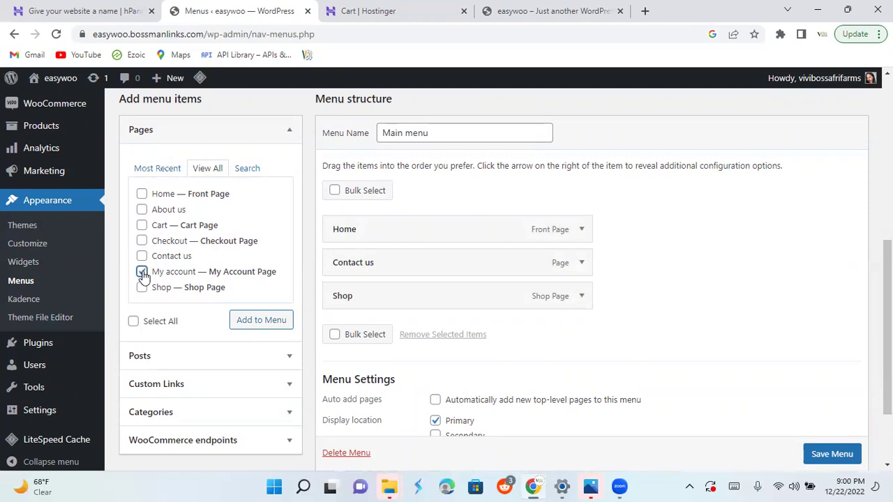
left_click(260, 320)
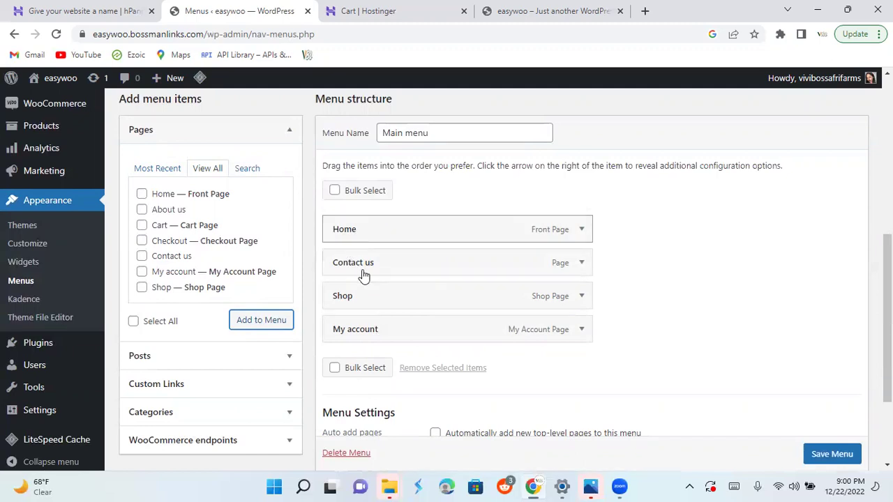
Reorder the Main menu as Home, Shop, My account, Contact us, all as top-level items, and save it
left_click_drag(362, 295, 358, 257)
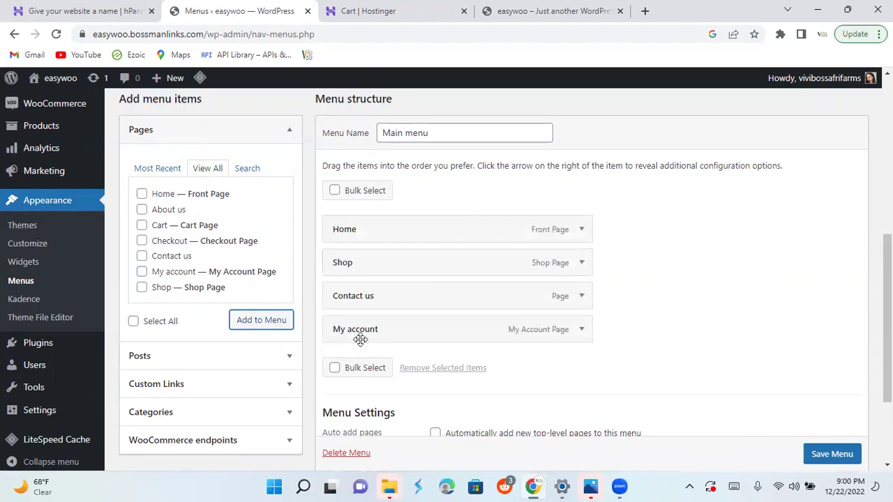
left_click_drag(360, 340, 361, 297)
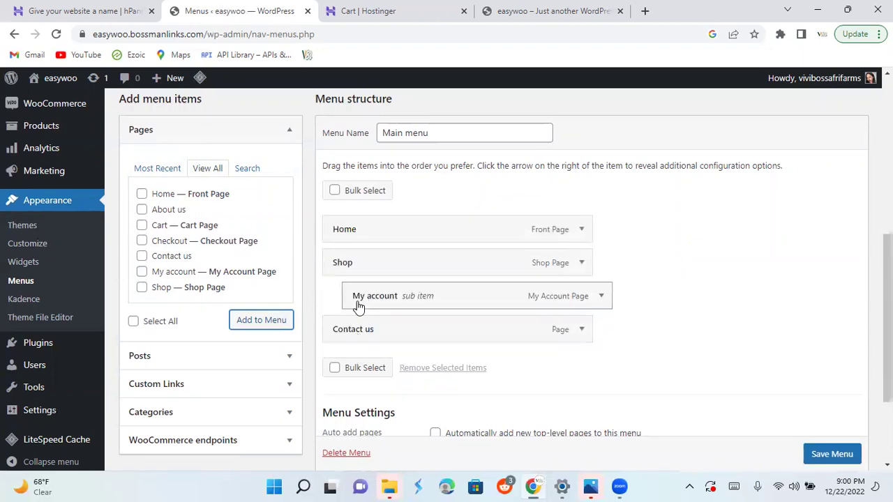
left_click_drag(358, 307, 341, 306)
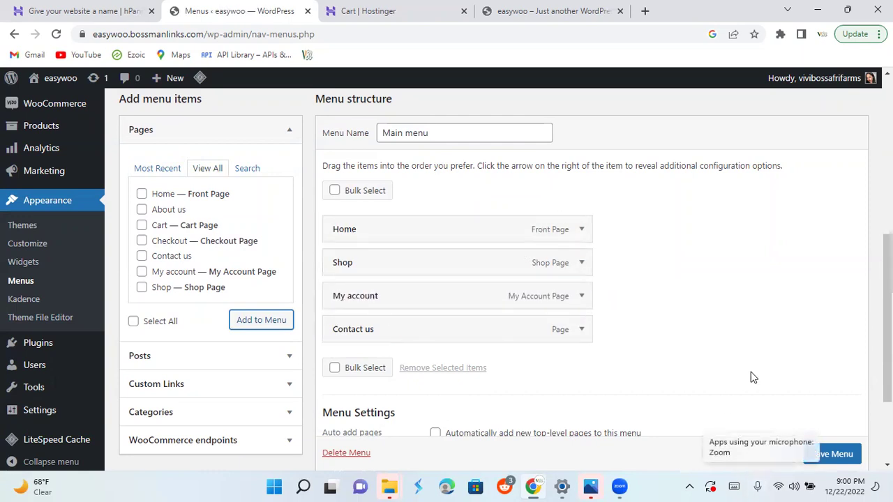
left_click(832, 455)
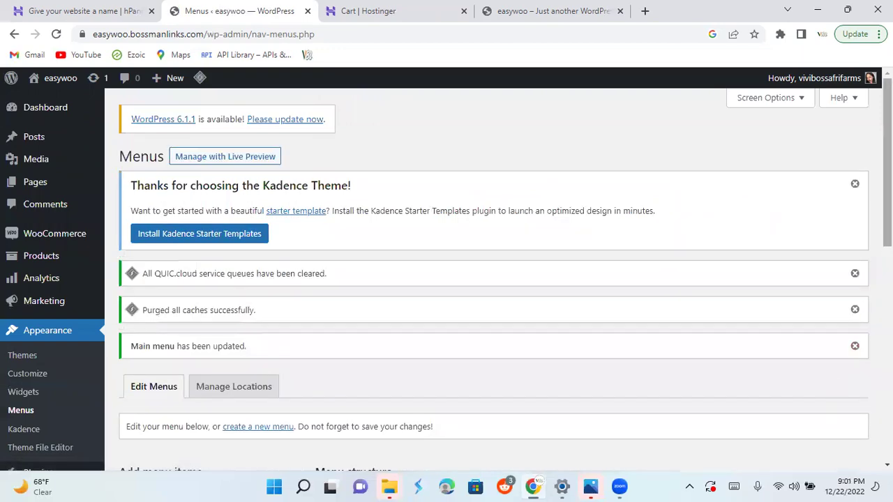
Check the saved Main menu items, then reload the live easywoo site and examine its header navigation
scroll(488, 279, "down", 4)
scroll(488, 279, "down", 1)
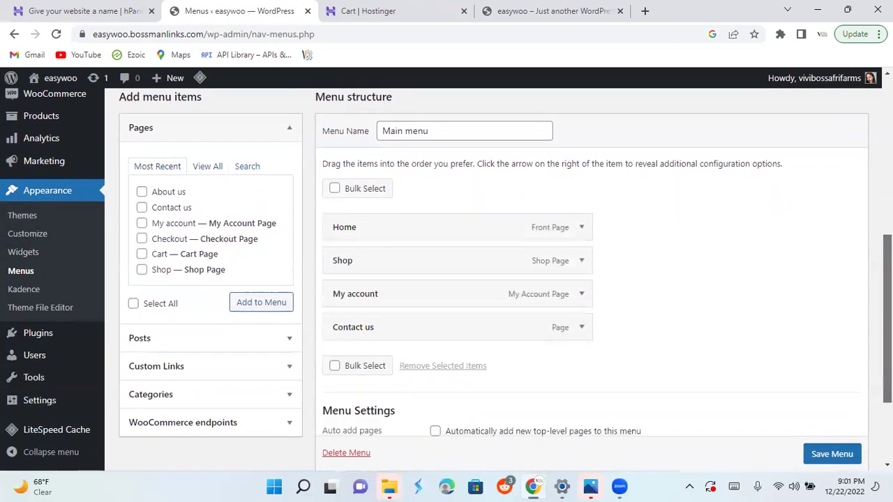
left_click(527, 12)
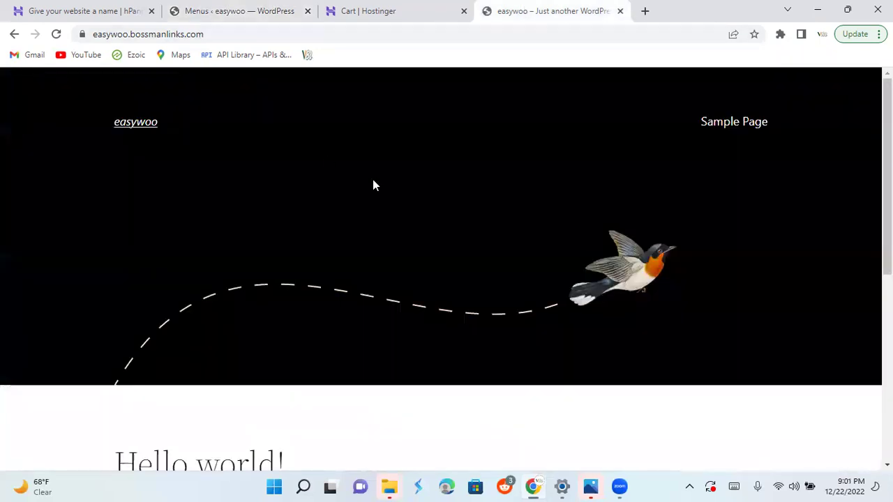
left_click(57, 40)
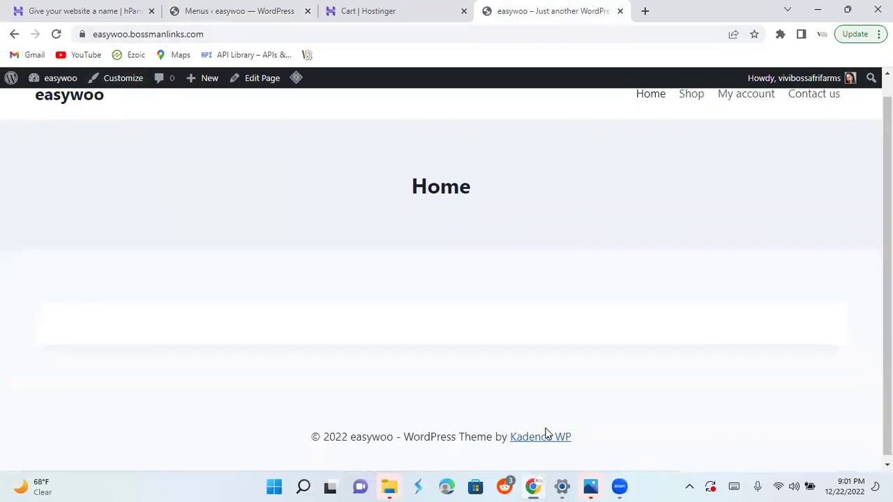
scroll(886, 314, "up", 1)
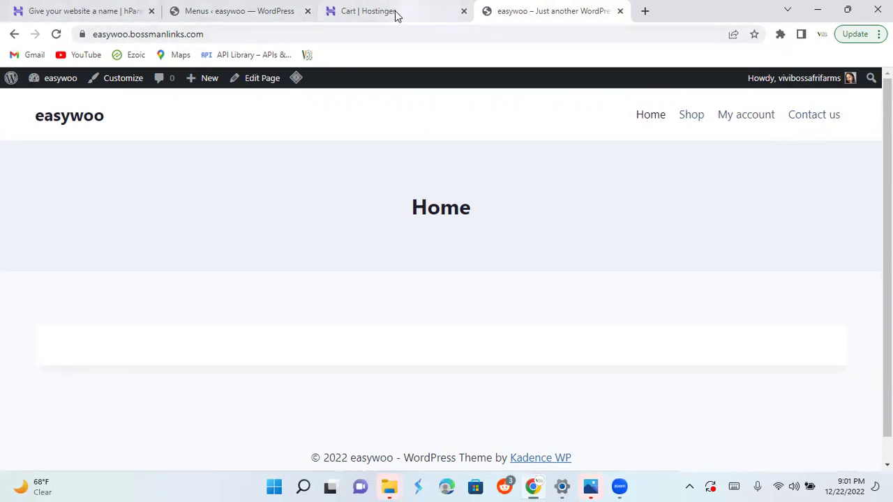
Return to the menu editor, start a new menu and name it Footer menu
left_click(224, 10)
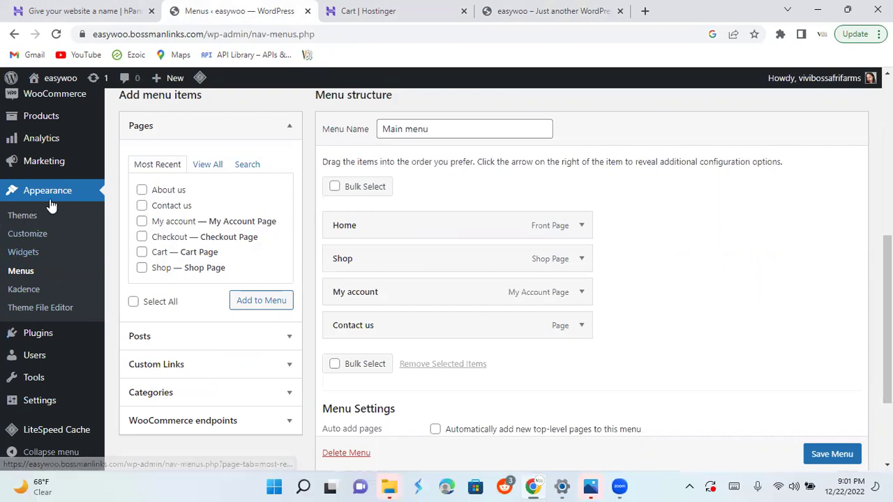
left_click(21, 272)
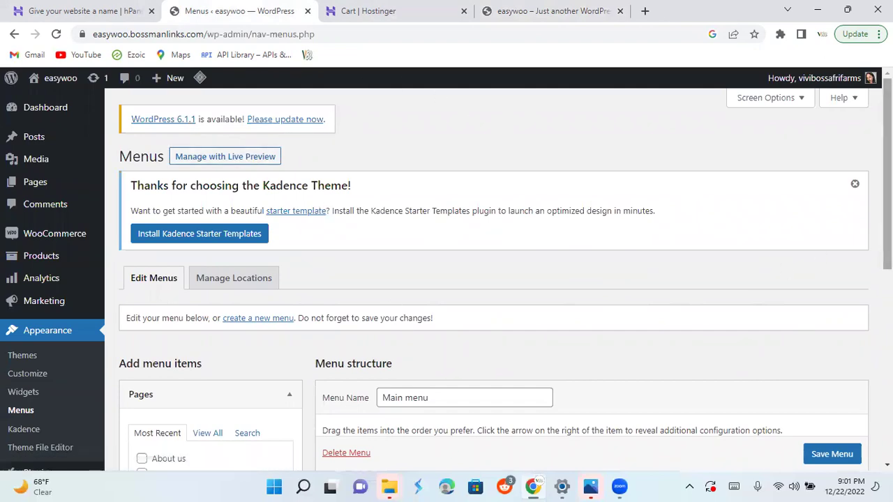
left_click_drag(887, 171, 887, 226)
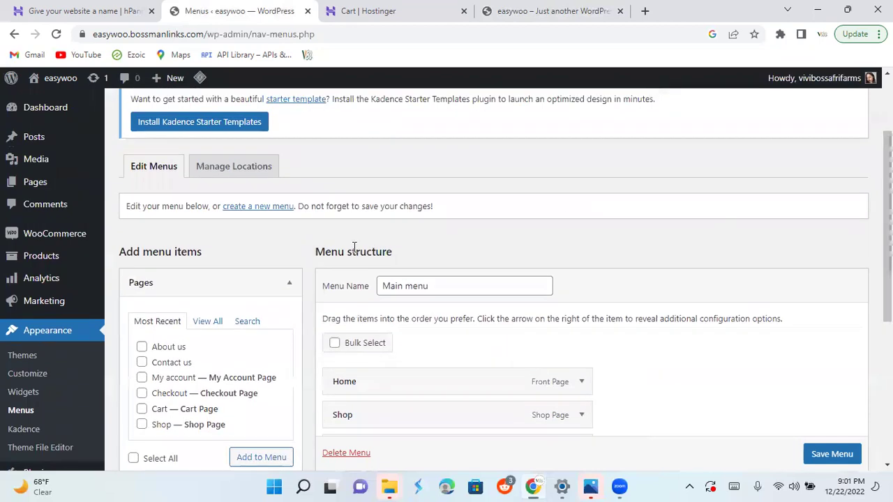
left_click(240, 213)
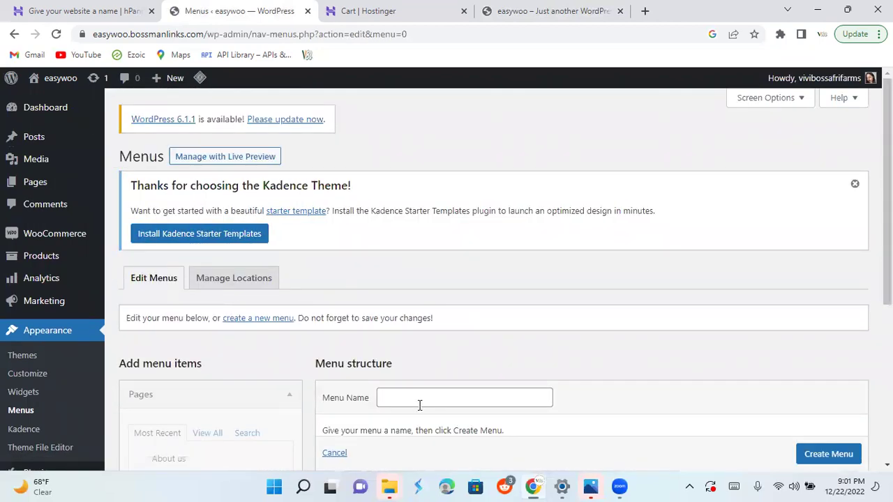
left_click(419, 399)
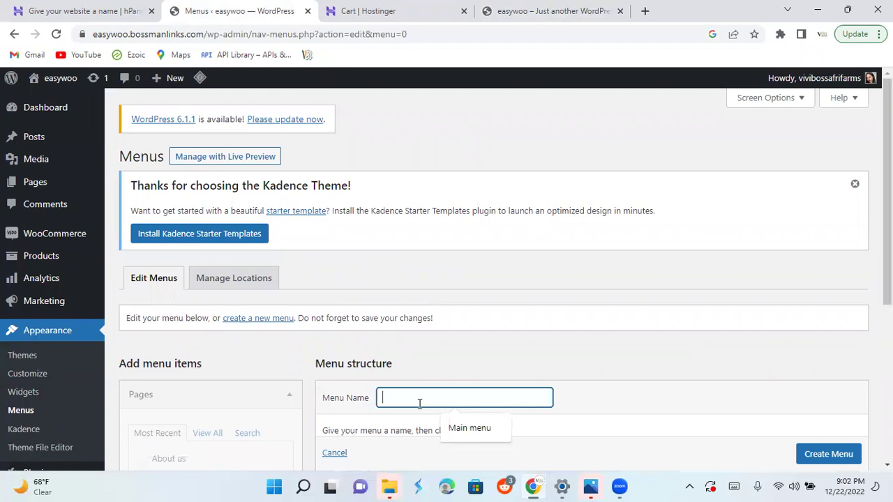
type("Fott")
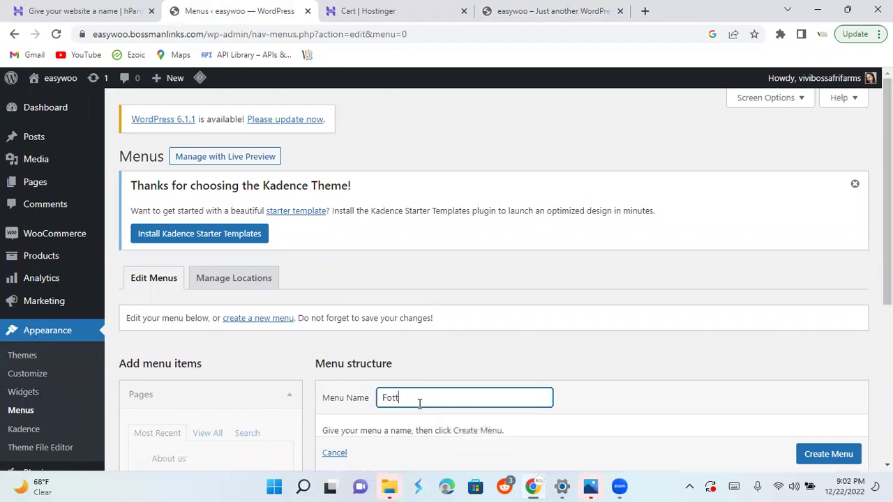
key("BackSpace")
key("BackSpace")
type("or")
type("ot")
type("er m")
type("enus")
key("BackSpace")
scroll(550, 422, "down", 2)
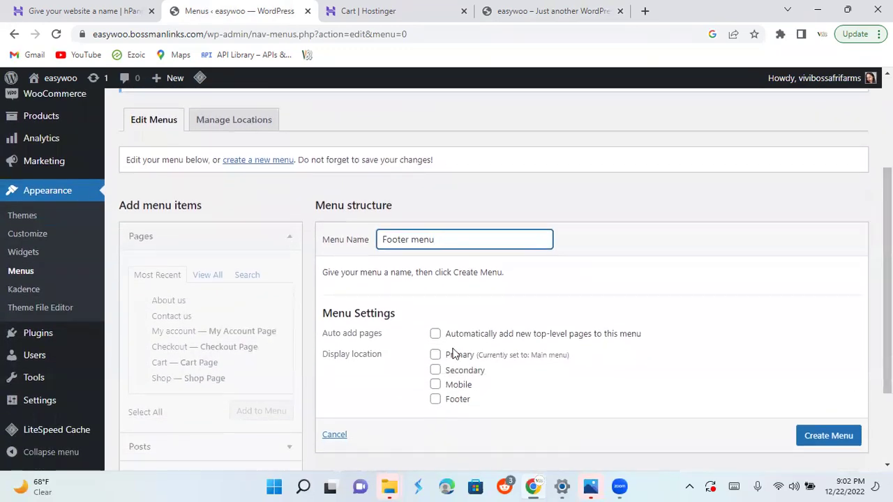
Assign the new Footer menu to the Footer display location and create it
left_click(435, 400)
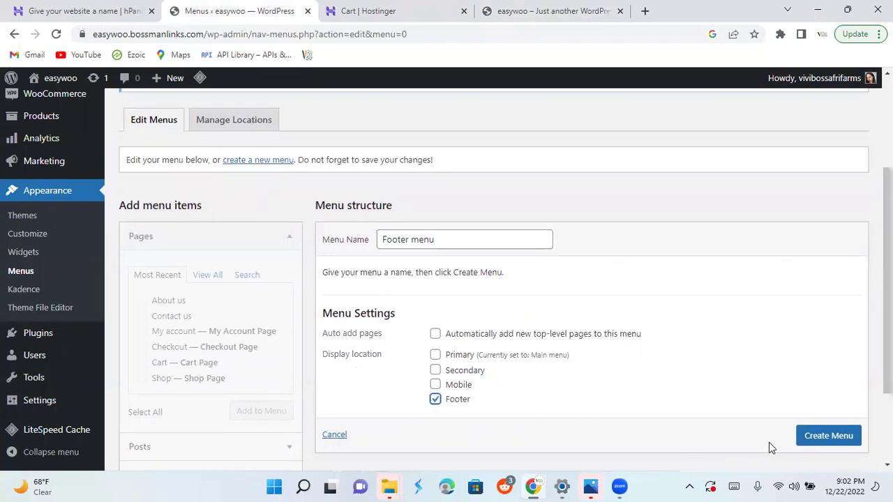
left_click(816, 440)
scroll(816, 445, "down", 1)
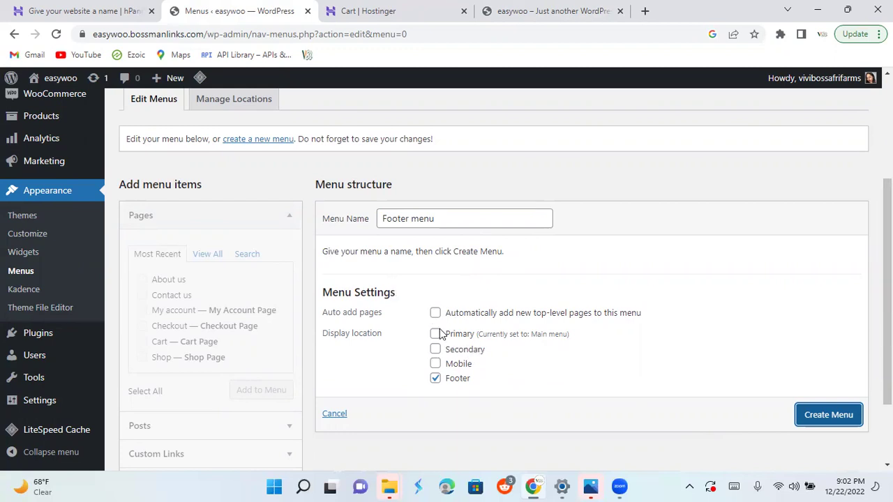
left_click(823, 414)
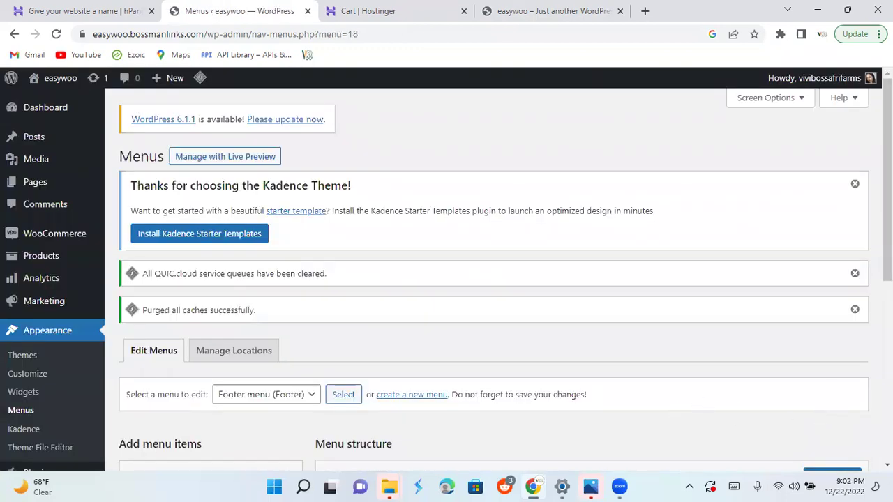
Add the About us page to the Footer menu
scroll(488, 279, "down", 3)
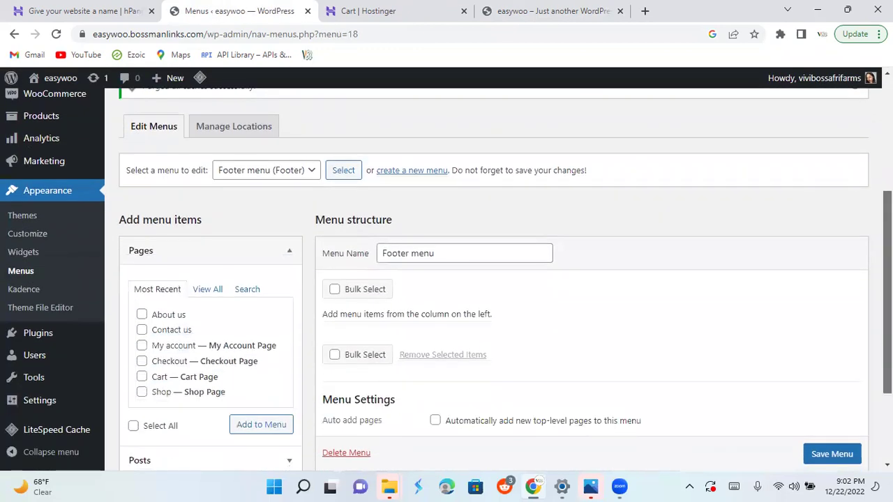
scroll(488, 279, "down", 2)
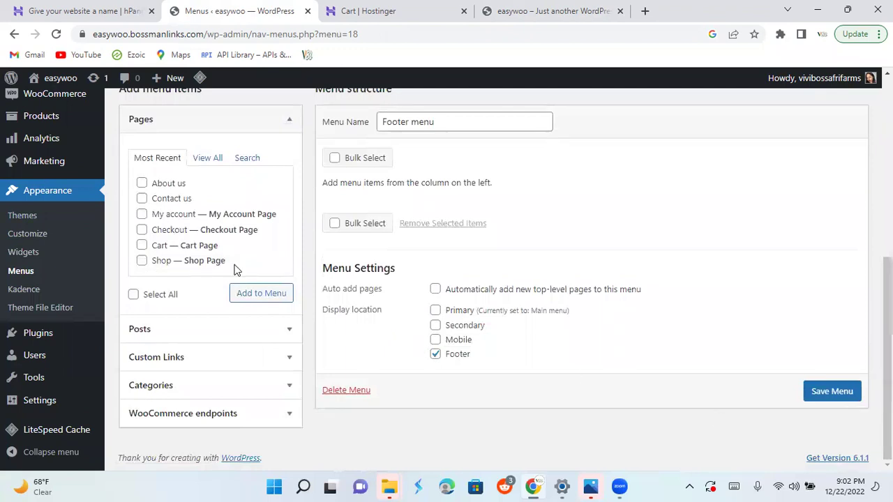
left_click(142, 184)
left_click_drag(274, 239, 275, 251)
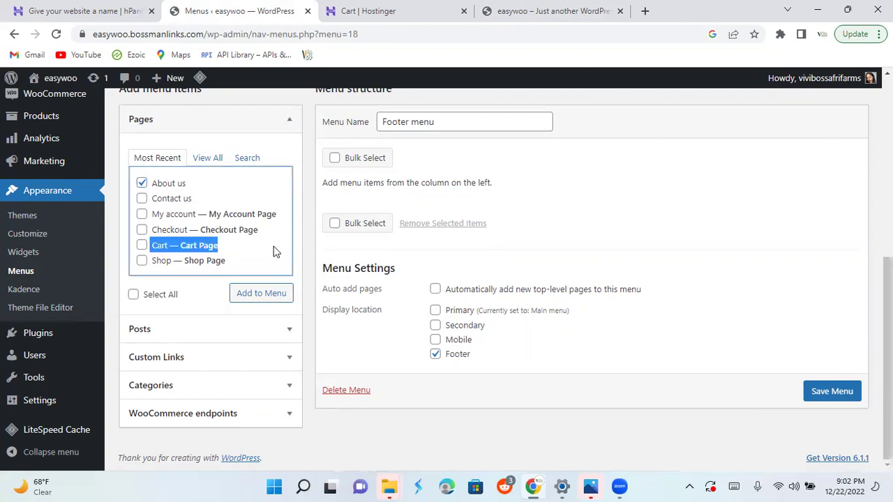
left_click(270, 298)
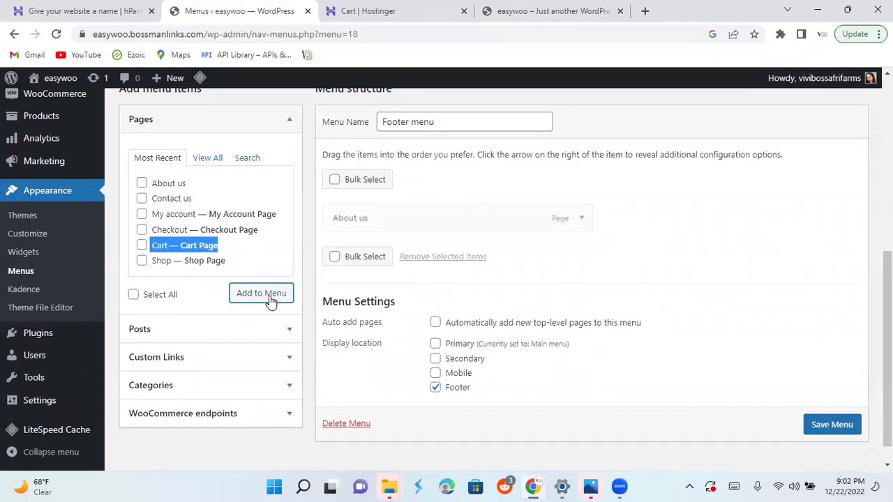
Look through all pages available for the menu, then search them for "pr" and "re"
left_click(207, 159)
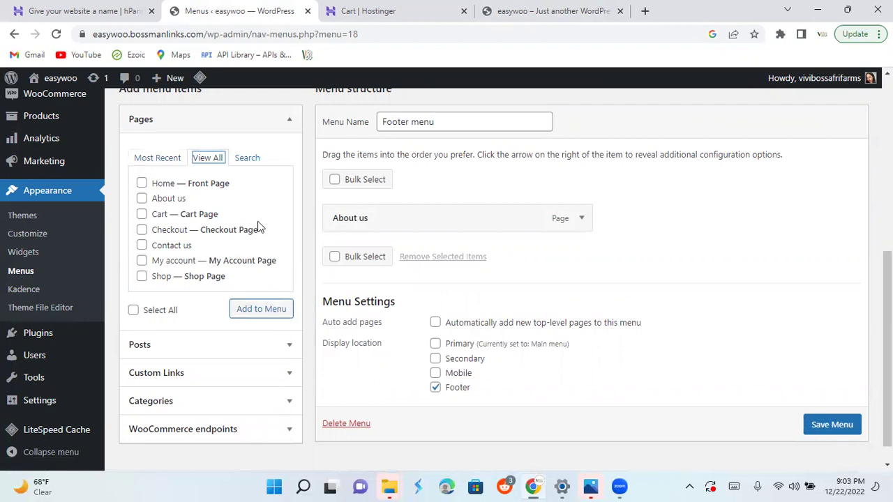
left_click(247, 159)
left_click(220, 186)
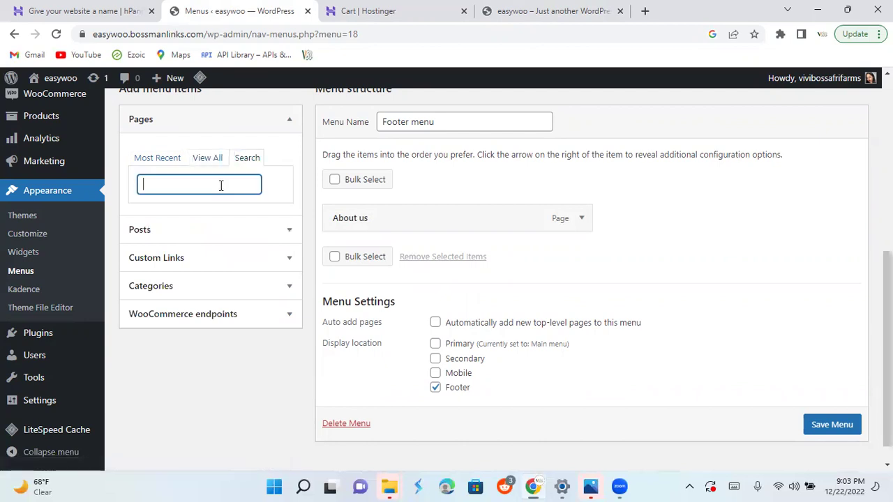
type("pr")
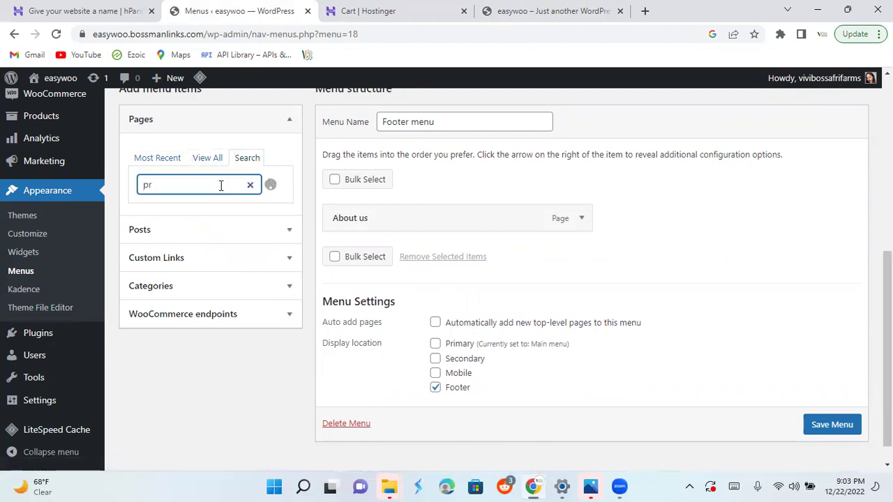
key("BackSpace")
key("BackSpace")
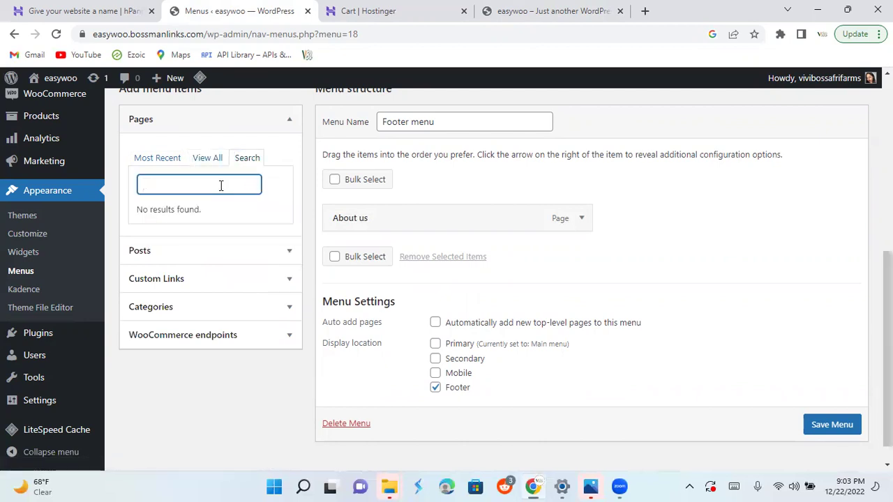
type("re")
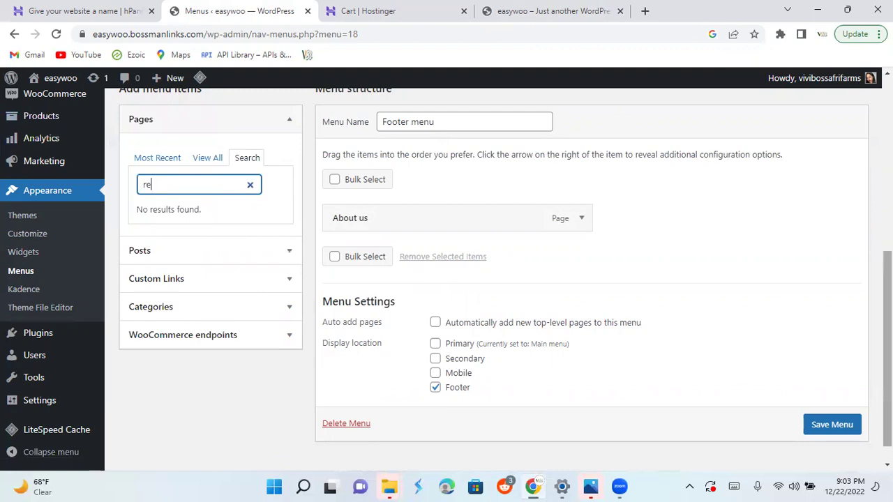
Leave the menu editor without saving the changes and open the list of all pages
left_click_drag(888, 349, 887, 216)
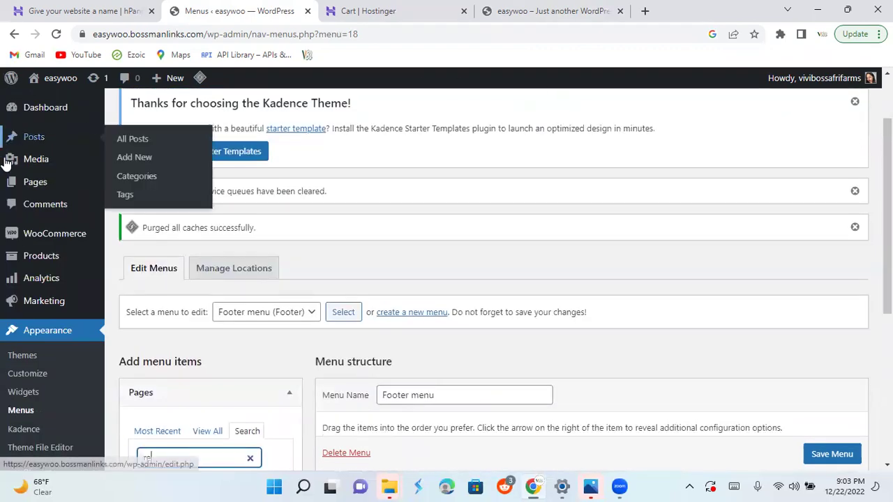
mouse_move(46, 197)
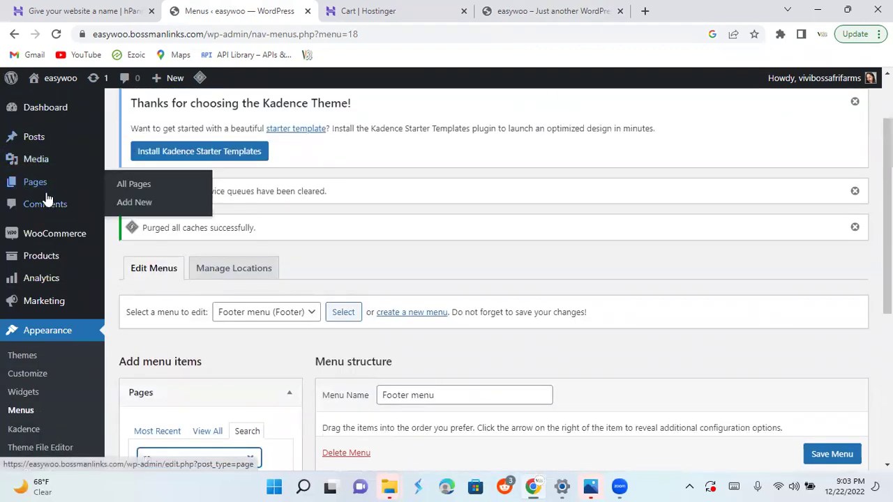
left_click(121, 188)
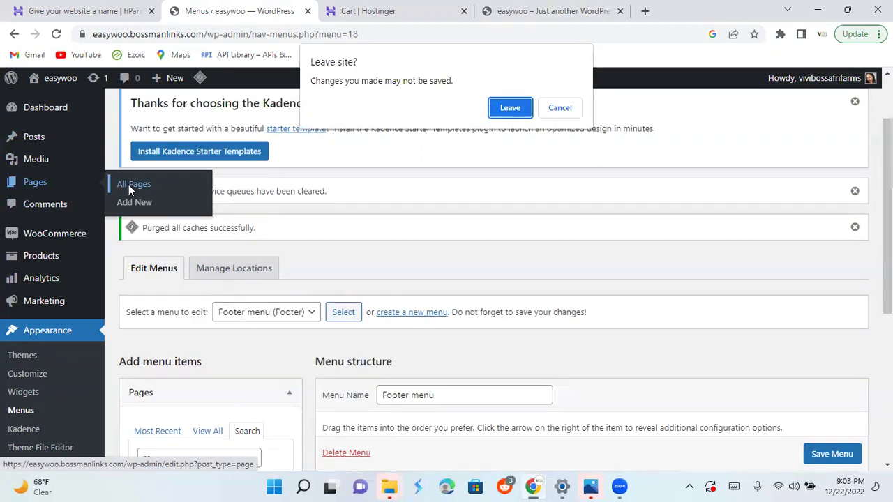
left_click(570, 113)
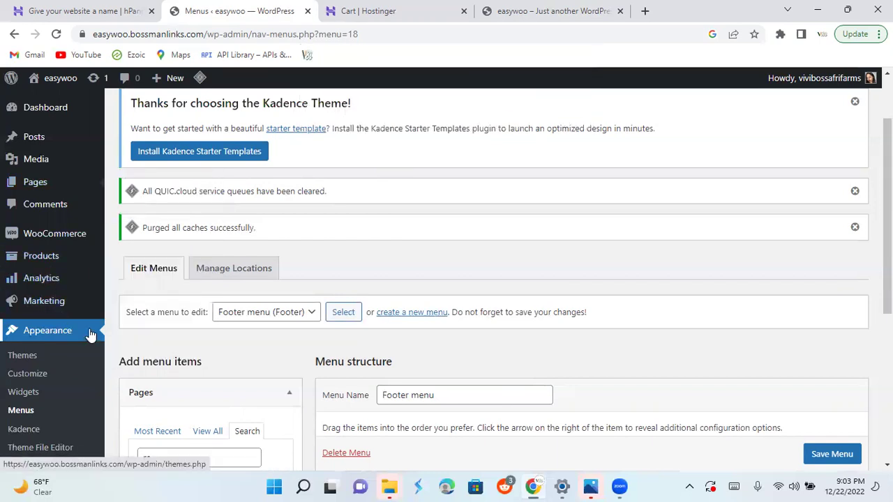
mouse_move(87, 285)
mouse_move(63, 187)
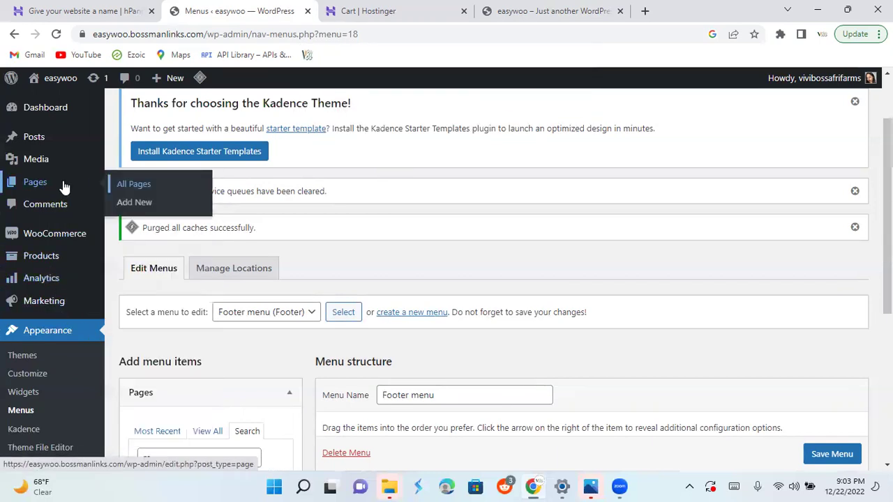
left_click(144, 187)
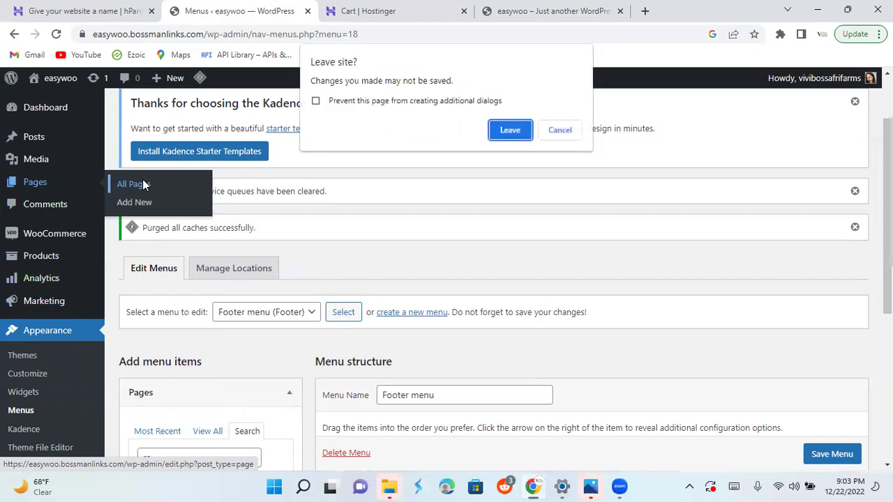
left_click(526, 130)
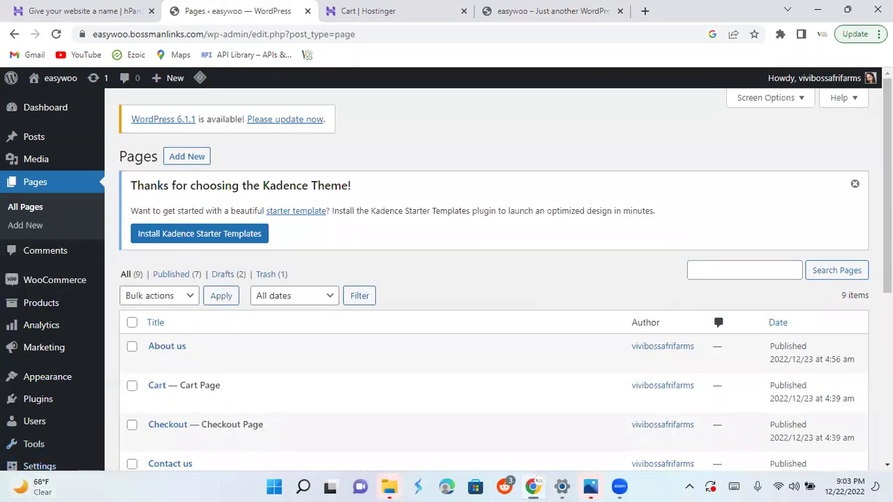
Use Quick Edit to set the Privacy Policy page's status to Published and update it
scroll(493, 279, "down", 4)
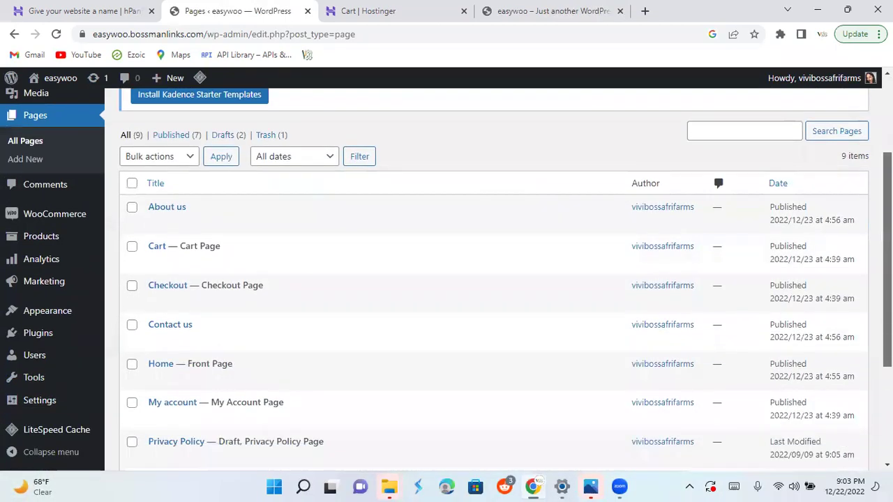
scroll(493, 279, "down", 1)
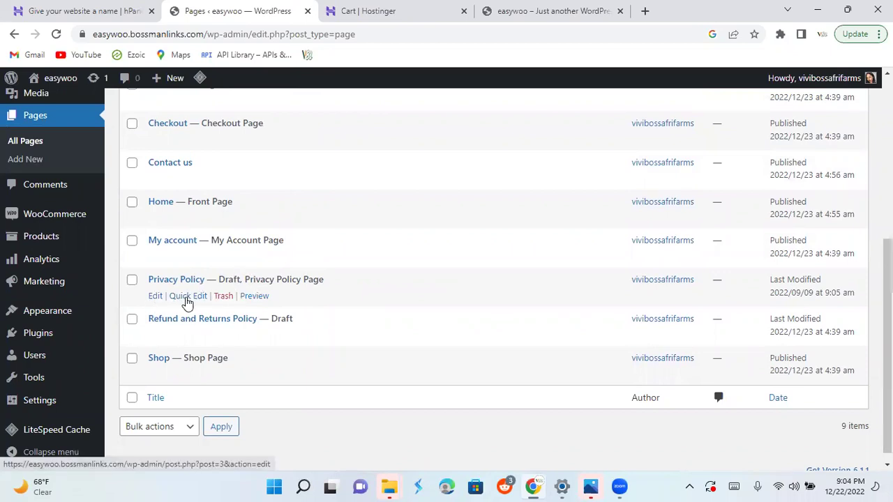
left_click(186, 298)
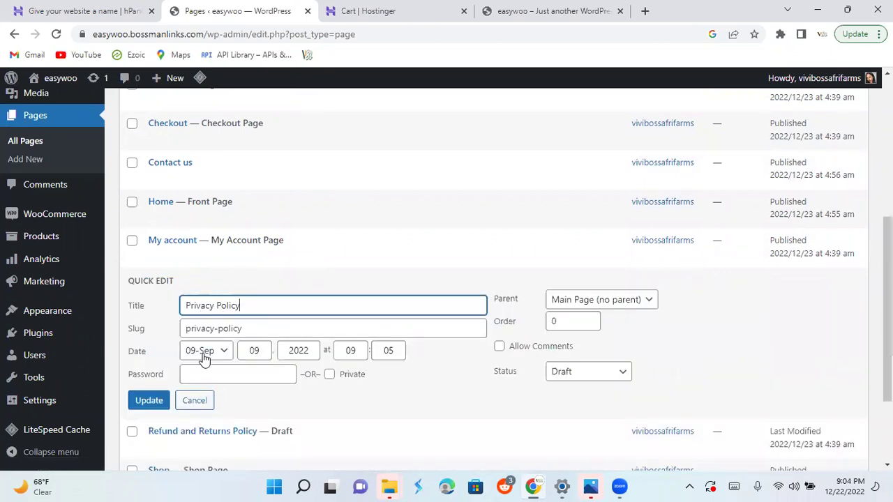
left_click(591, 371)
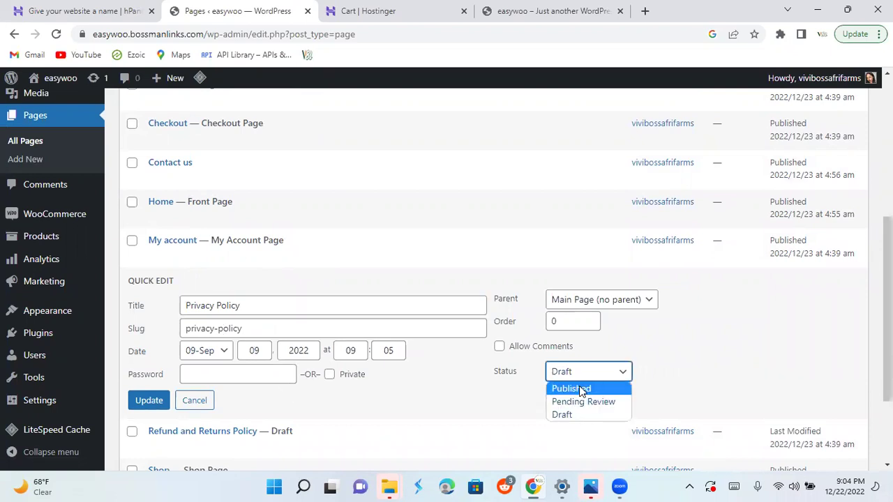
left_click(565, 388)
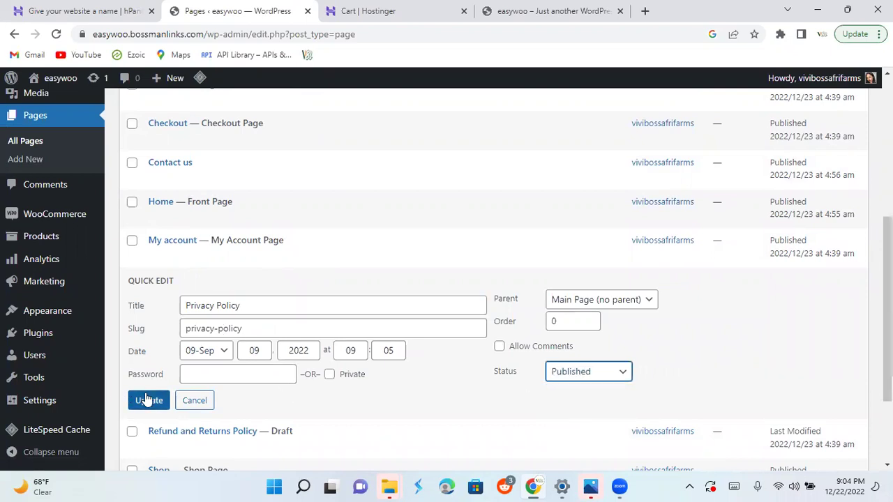
left_click(148, 400)
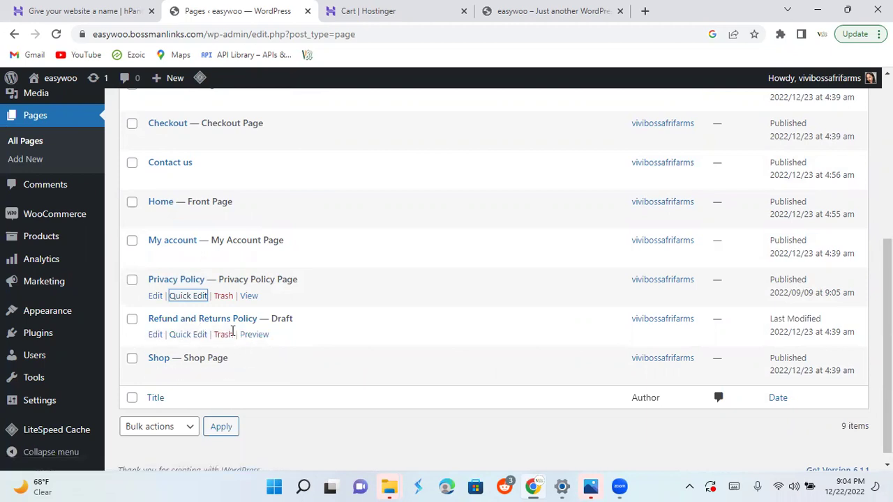
Use Quick Edit to set the Refund and Returns Policy page's status to Published and update it
left_click(196, 336)
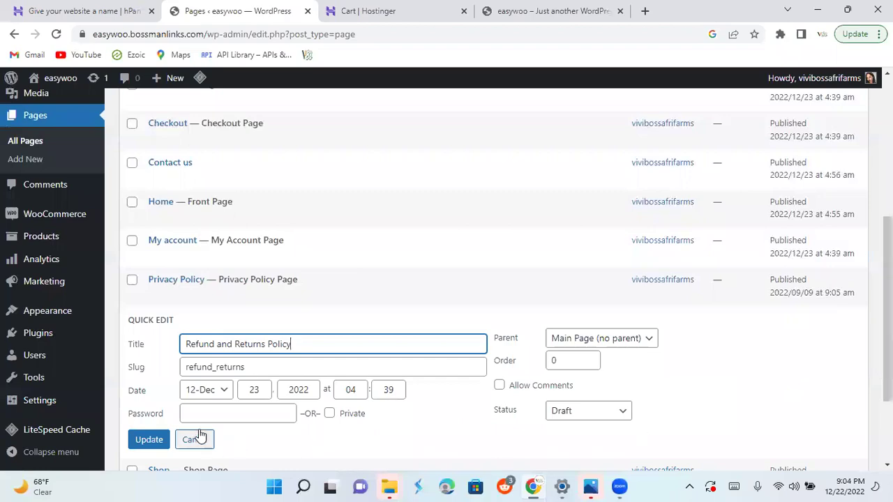
scroll(621, 328, "down", 1)
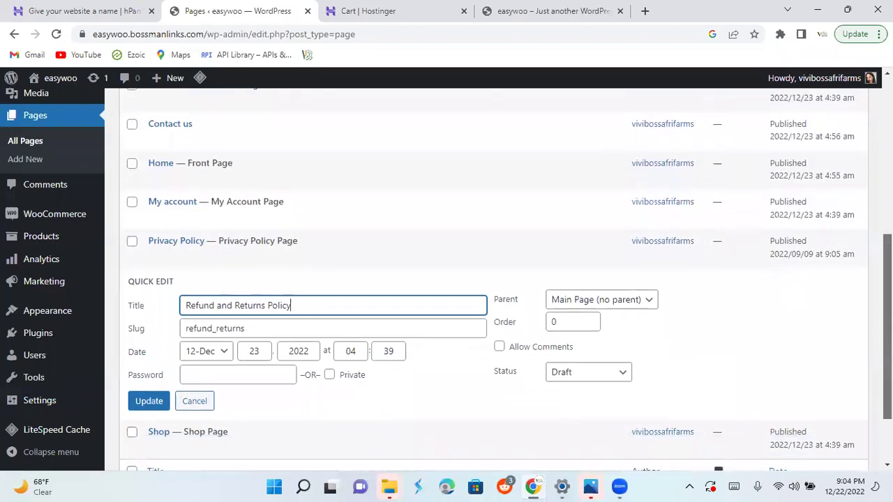
left_click(612, 341)
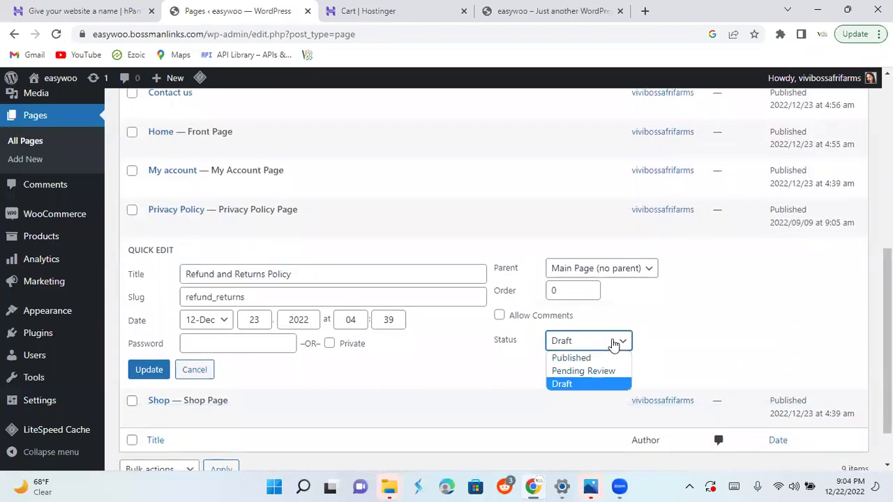
left_click(592, 357)
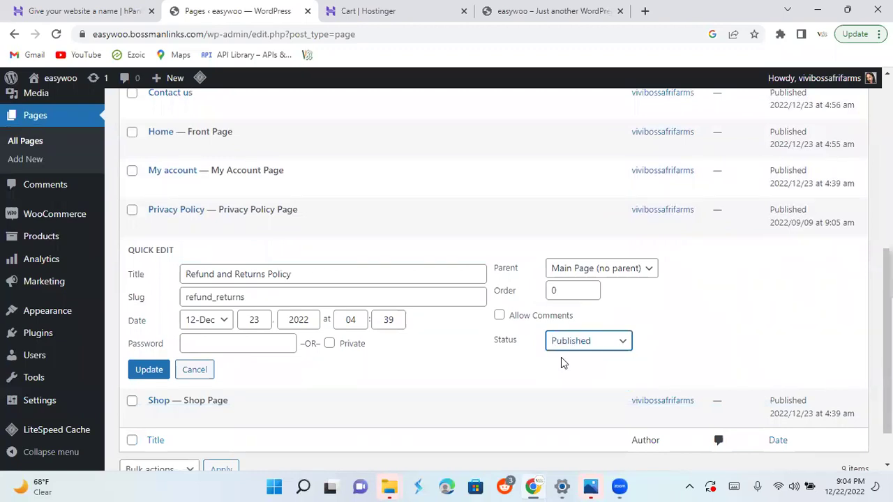
left_click(154, 377)
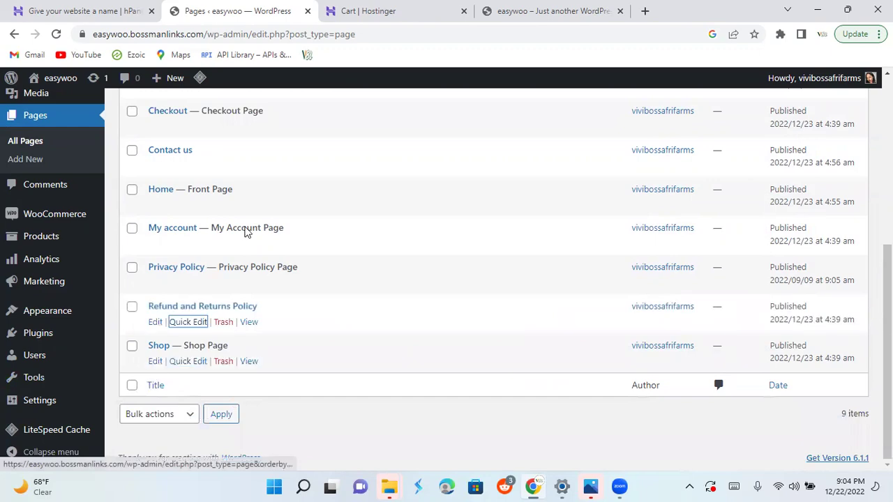
Return to the menu editor with the Footer menu open and its available pages in view
mouse_move(888, 263)
left_mouse_down()
mouse_move(887, 170)
mouse_move(887, 263)
left_mouse_up()
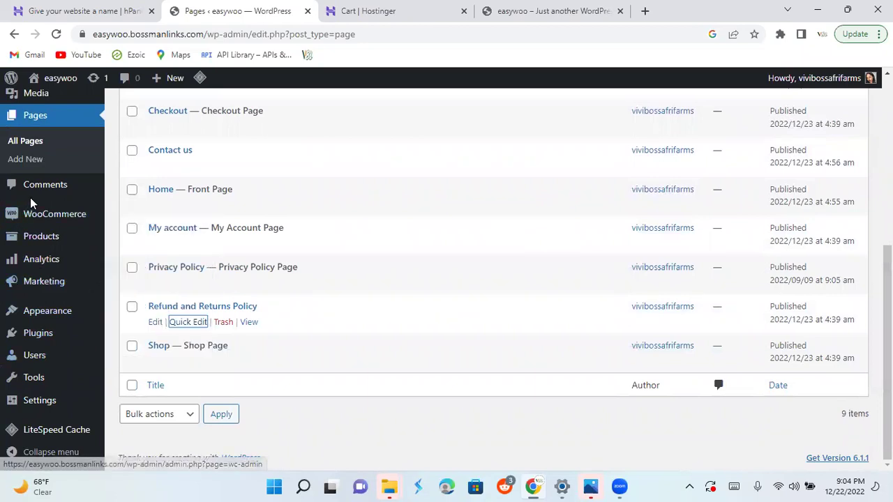
mouse_move(39, 219)
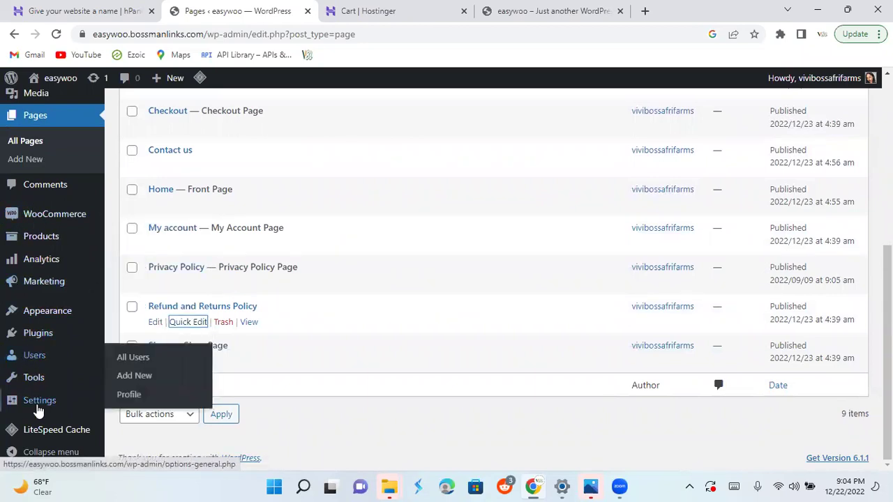
mouse_move(38, 309)
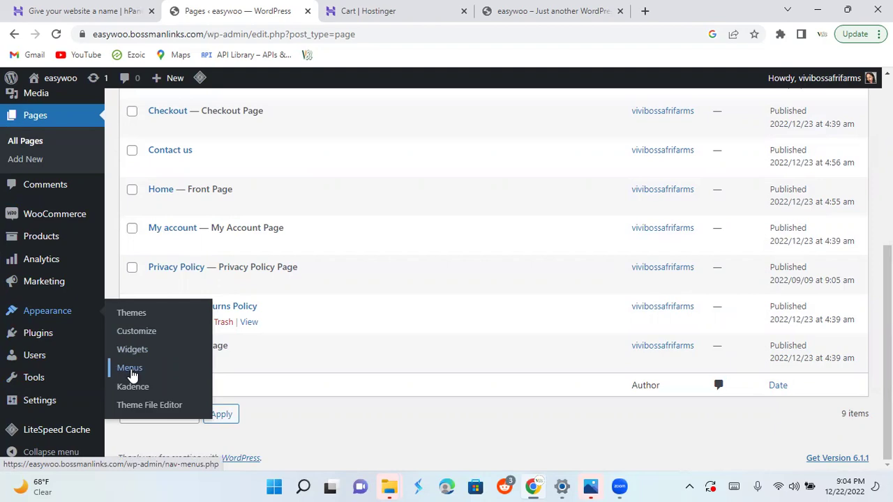
left_click(131, 370)
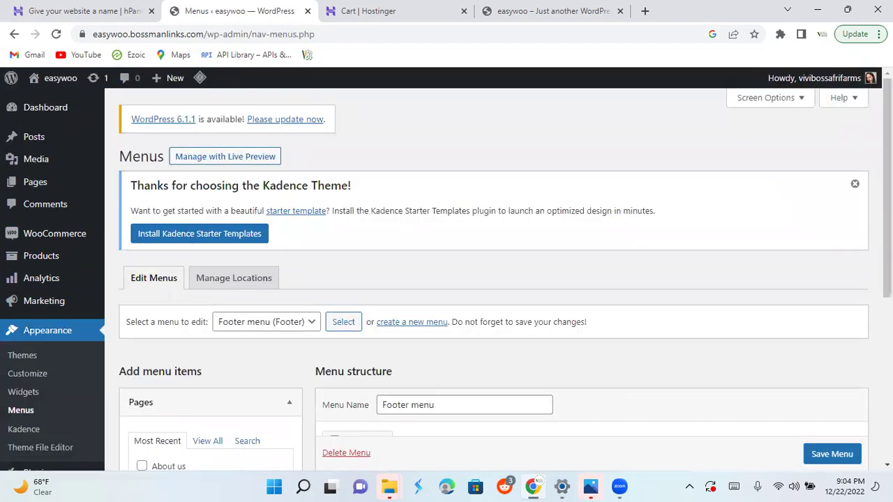
scroll(447, 279, "down", 3)
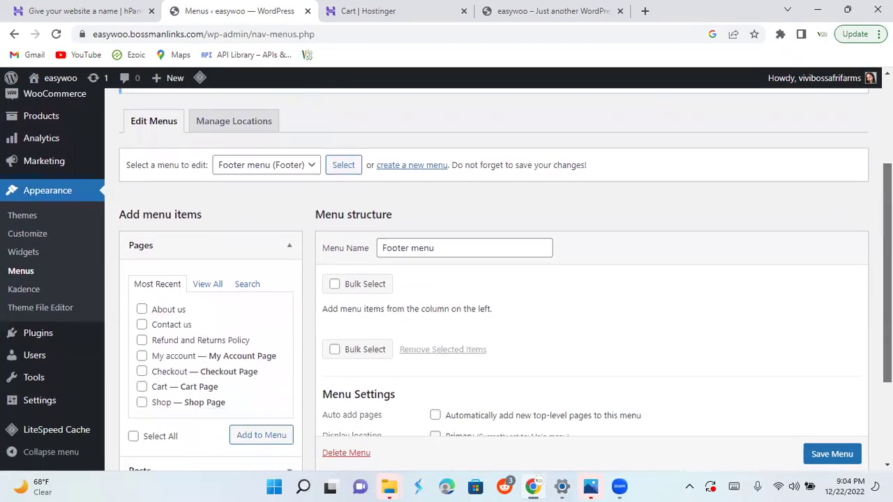
Check the Footer menu's display location setting and save the menu
scroll(488, 279, "down", 2)
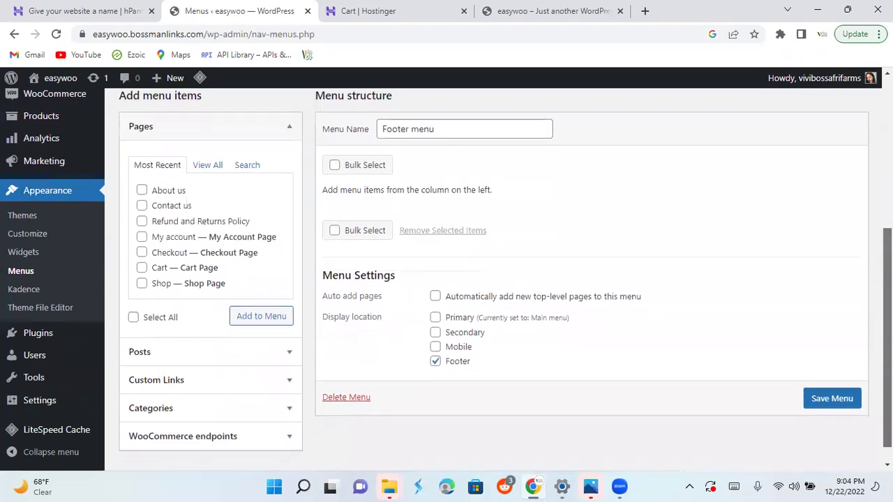
scroll(447, 279, "up", 2)
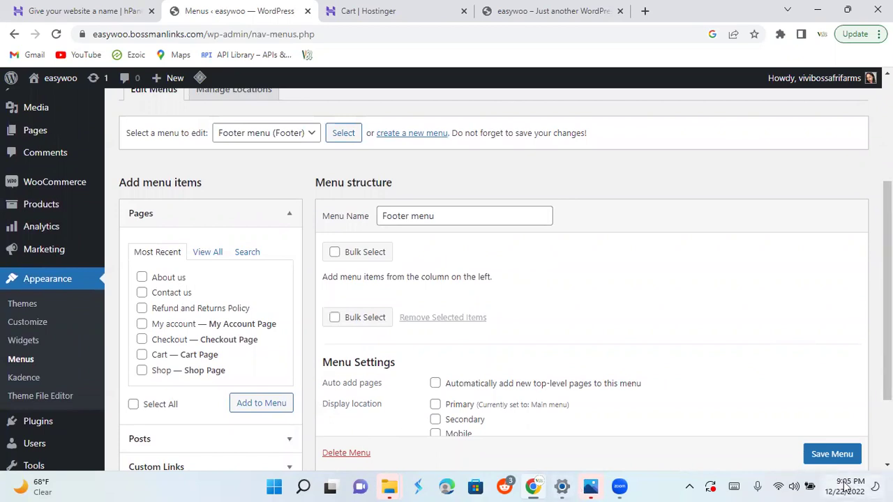
left_click(844, 457)
scroll(847, 461, "down", 1)
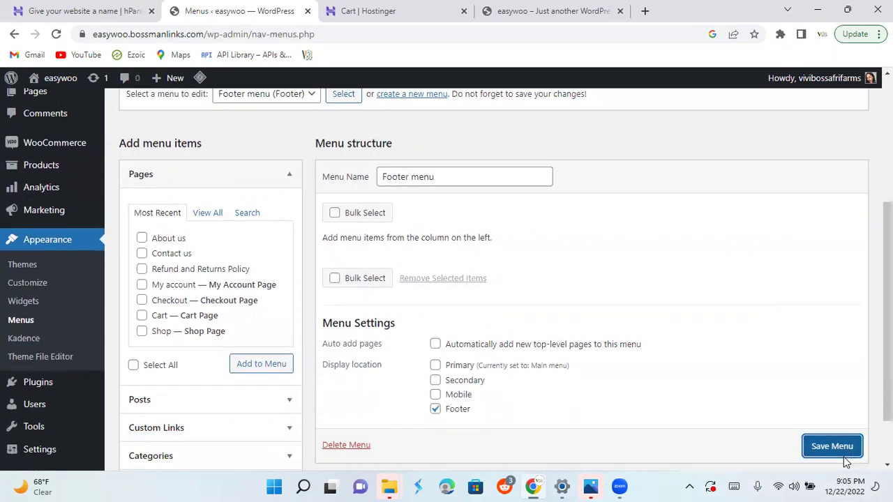
left_click(839, 445)
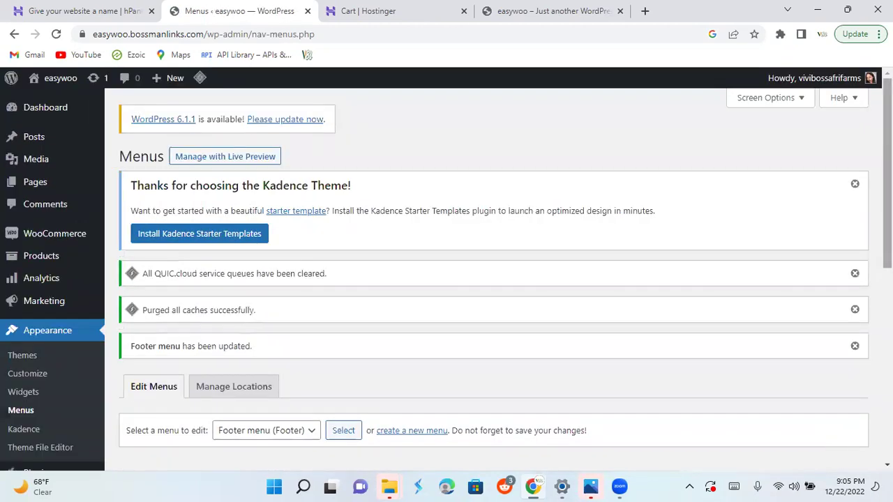
Add the Privacy Policy and Refund and Returns Policy pages to the Footer menu from the full list of pages
scroll(373, 374, "down", 6)
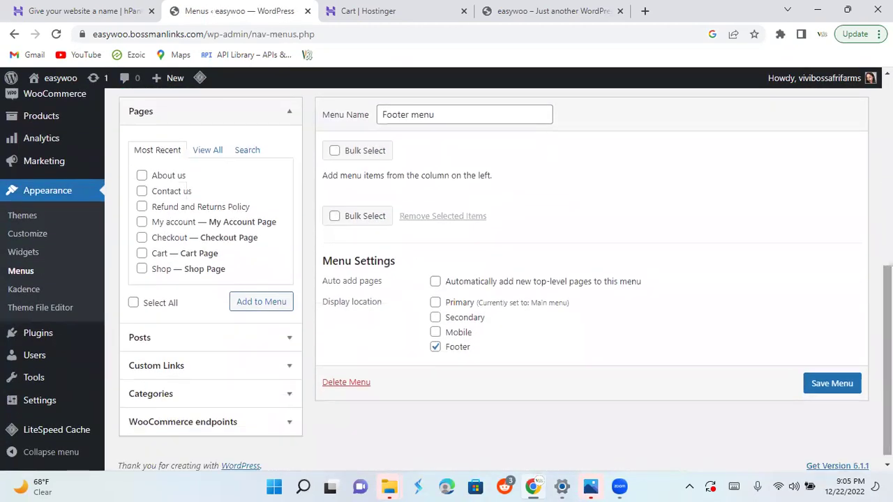
left_click(210, 151)
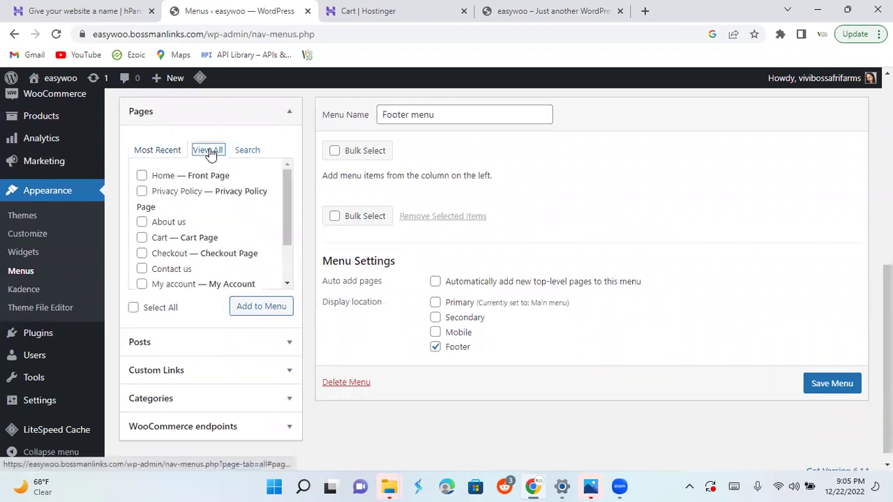
left_click_drag(285, 221, 292, 272)
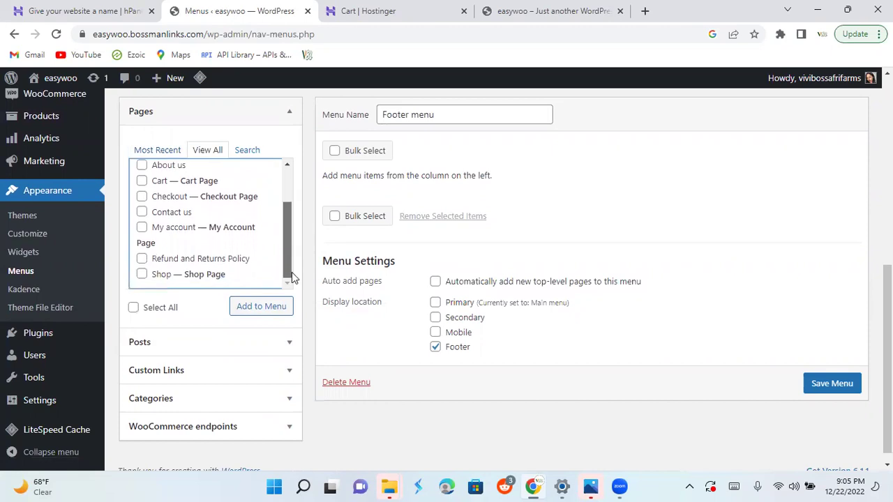
left_click(141, 259)
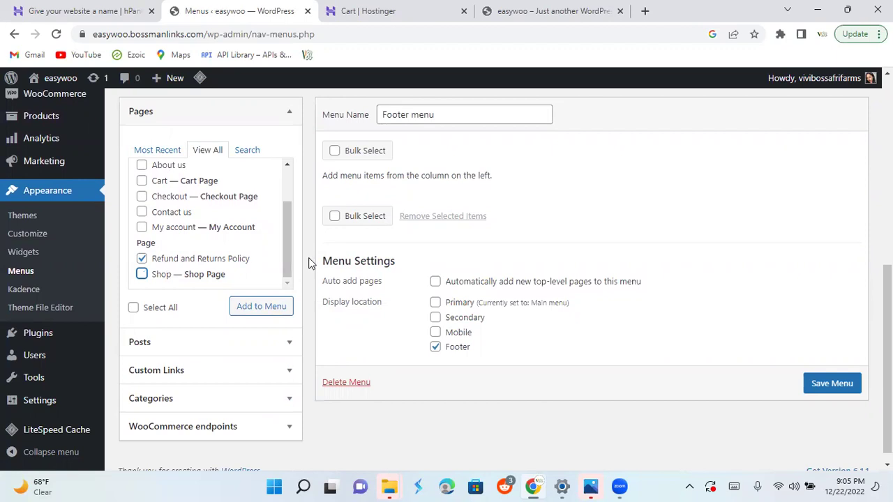
left_click_drag(289, 256, 183, 218)
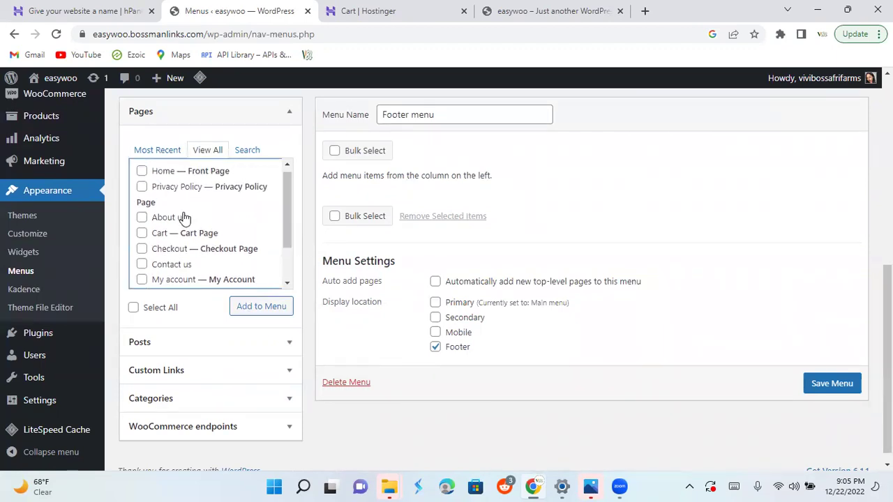
left_click(142, 187)
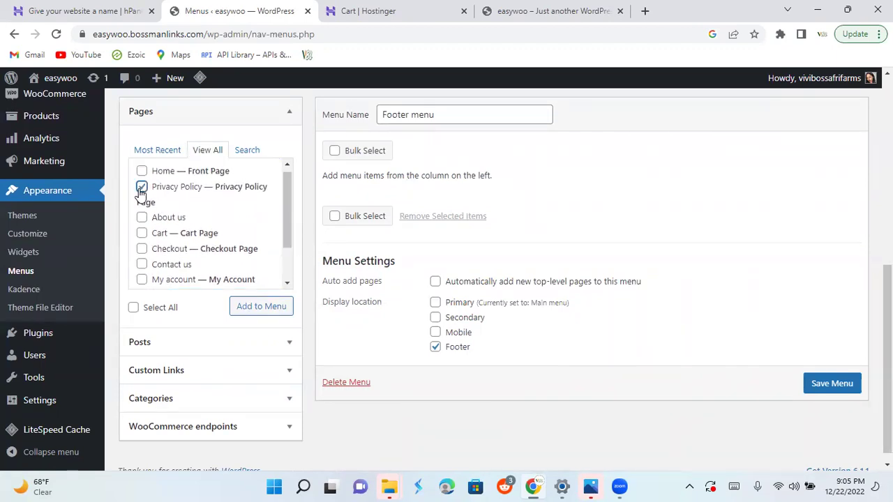
left_click(268, 311)
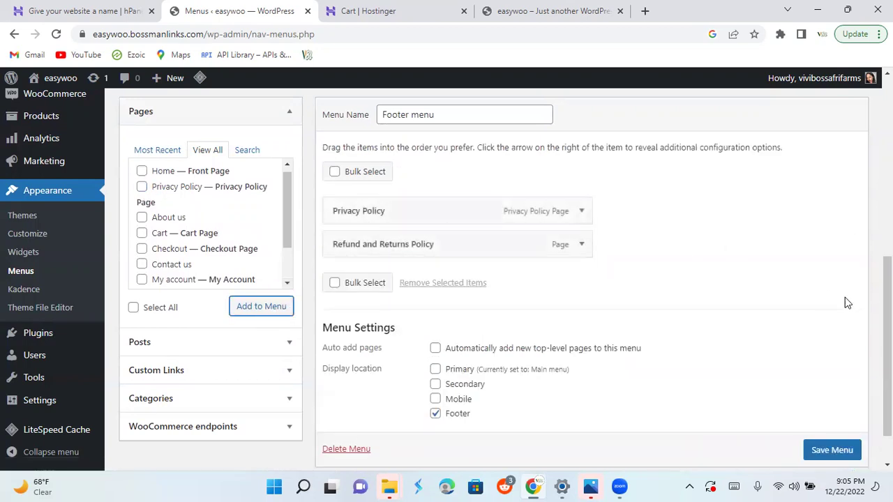
Add the About us page to the Footer menu, place it first above Privacy Policy, and save the menu
mouse_move(887, 346)
left_mouse_down()
mouse_move(888, 361)
mouse_move(887, 339)
left_mouse_up()
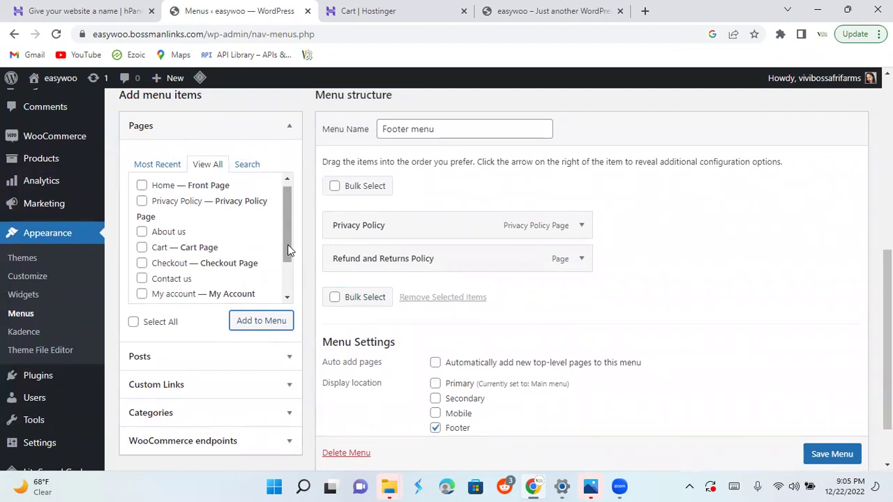
left_click_drag(289, 251, 289, 230)
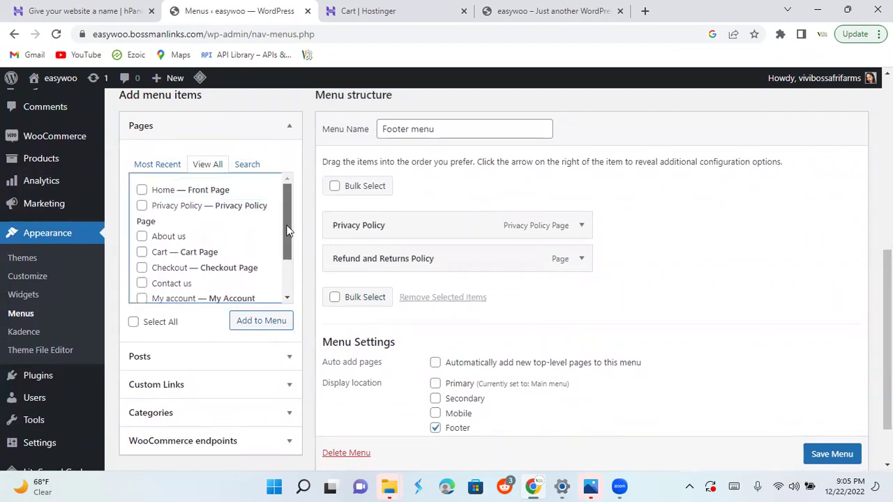
left_click(141, 237)
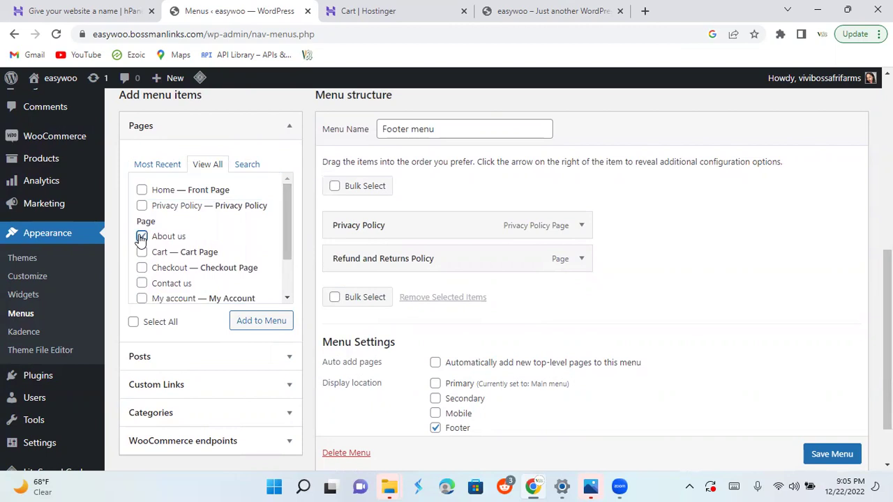
left_click(256, 333)
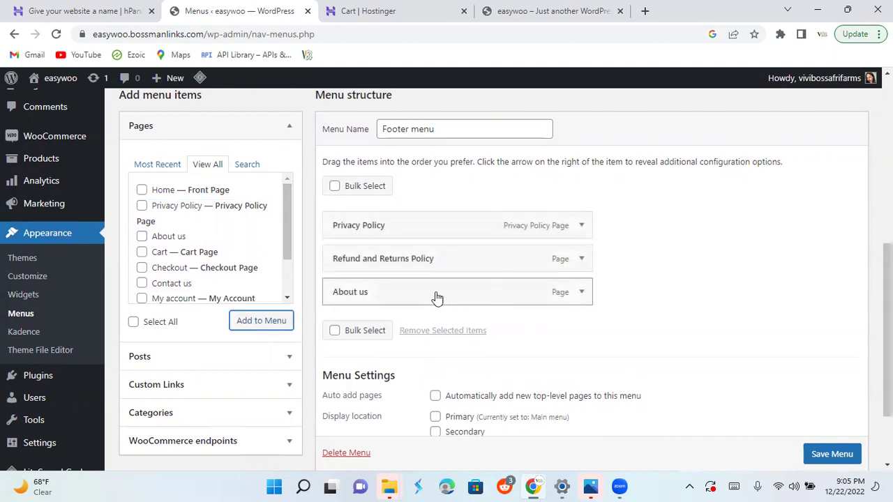
left_click_drag(436, 298, 430, 224)
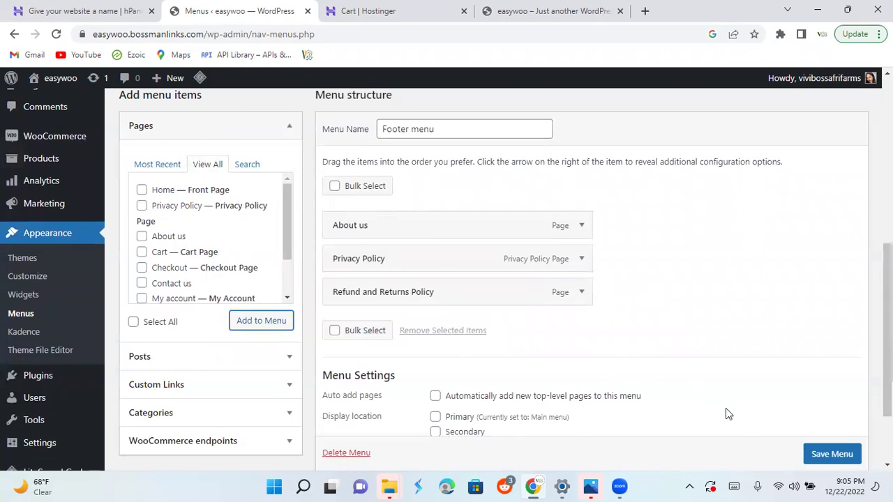
left_click(839, 454)
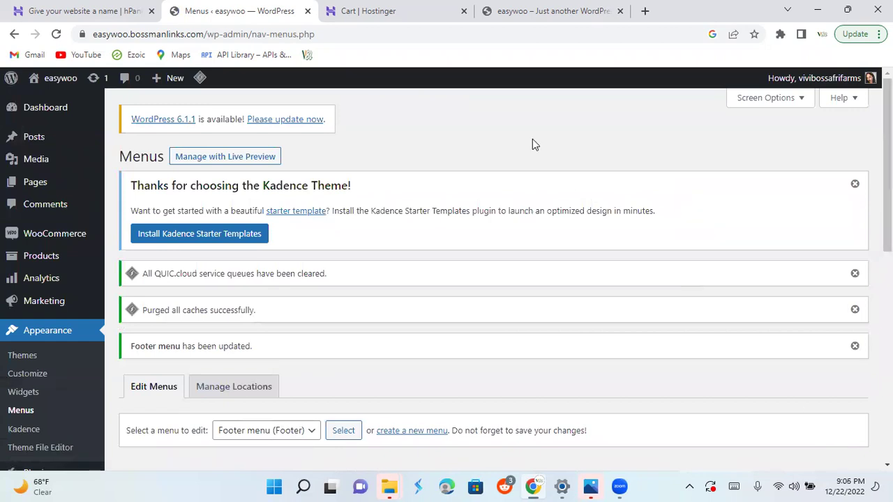
Reload the live homepage and check whether its footer shows the Footer menu
left_click(519, 8)
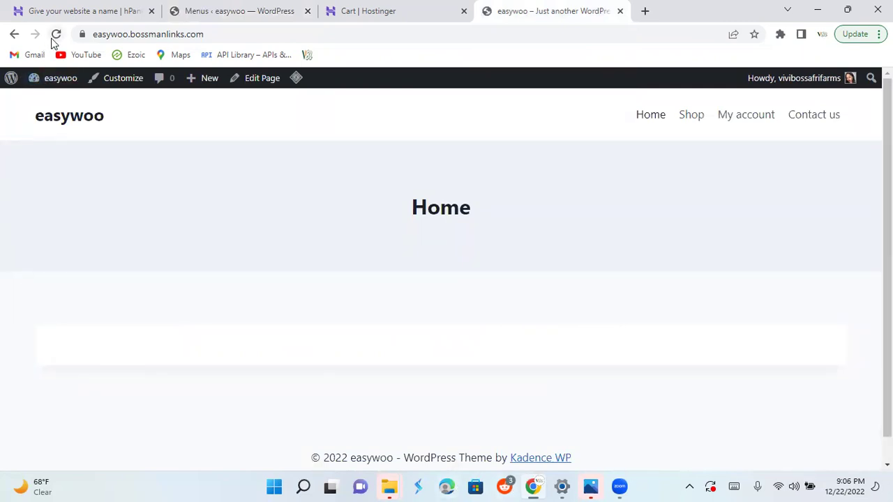
left_click(55, 34)
scroll(888, 279, "down", 1)
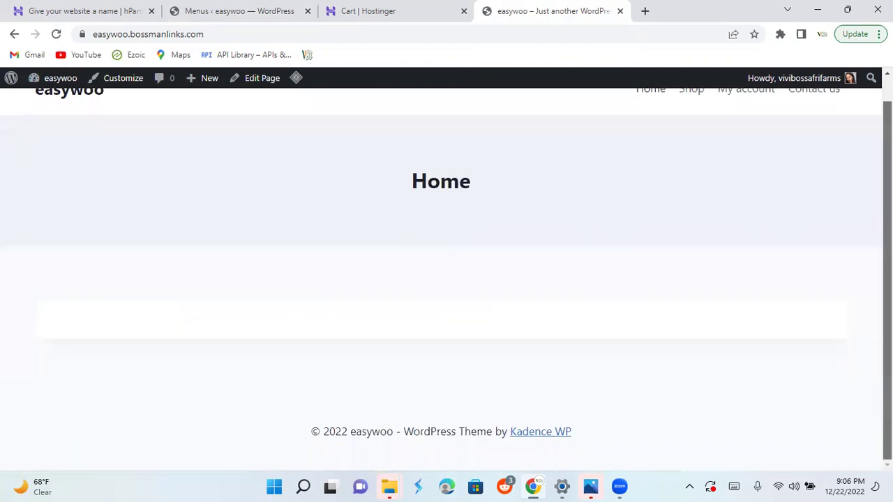
scroll(888, 279, "up", 1)
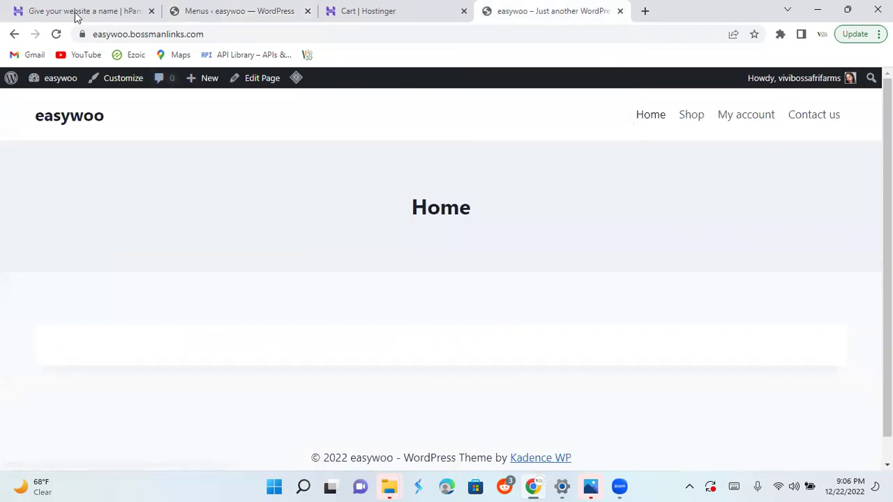
left_click(56, 34)
scroll(887, 279, "down", 1)
scroll(887, 279, "up", 1)
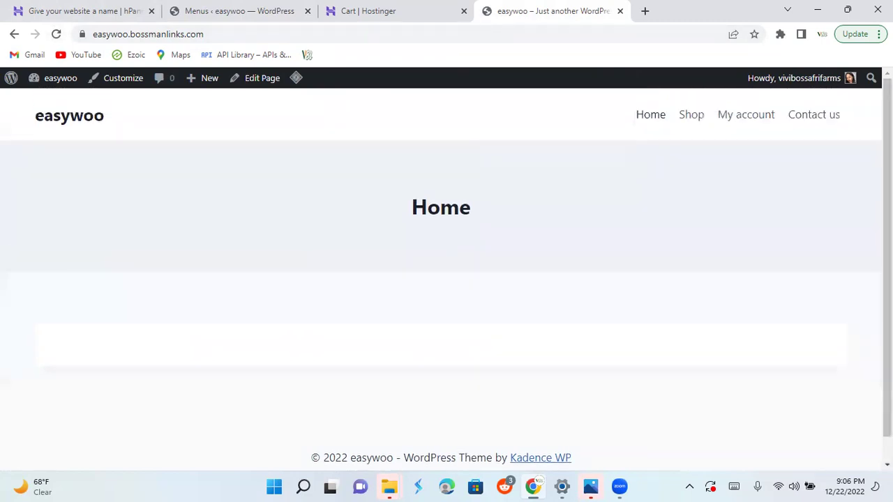
Return to the menu editor, review the Footer menu's items and display location, and save the menu again
left_click(214, 10)
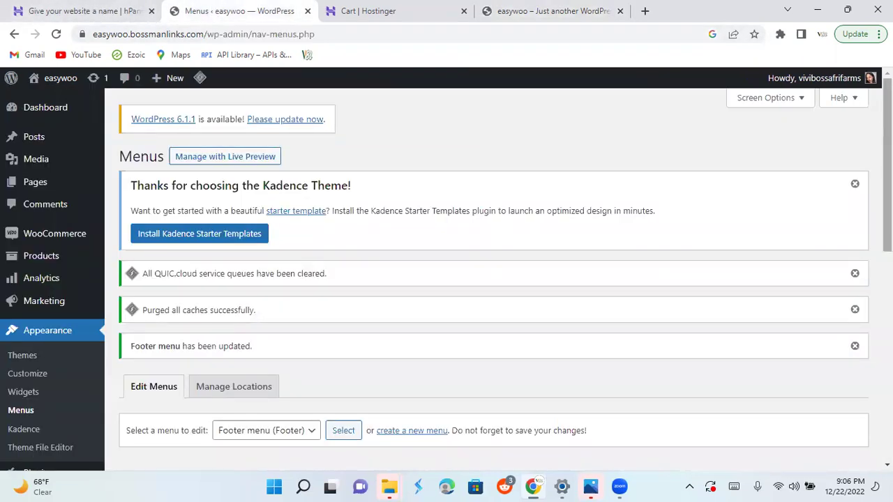
left_click_drag(888, 216, 888, 424)
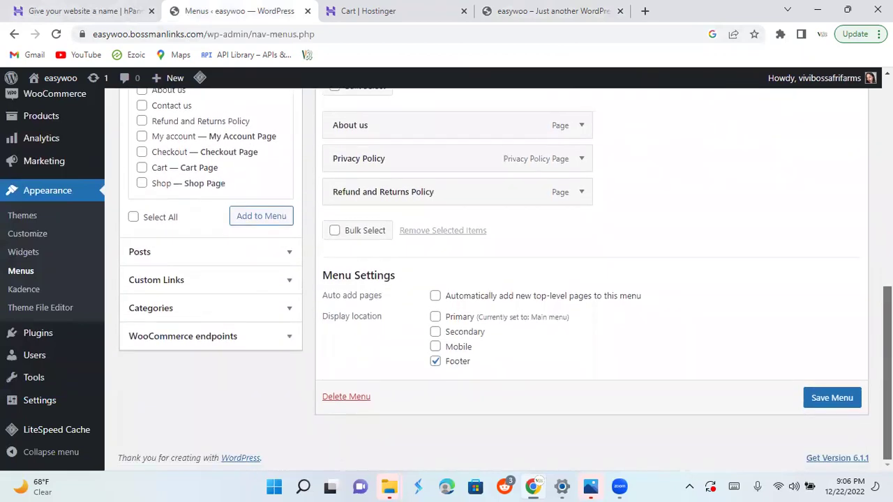
mouse_move(888, 423)
left_mouse_down()
mouse_move(888, 402)
mouse_move(888, 422)
left_mouse_up()
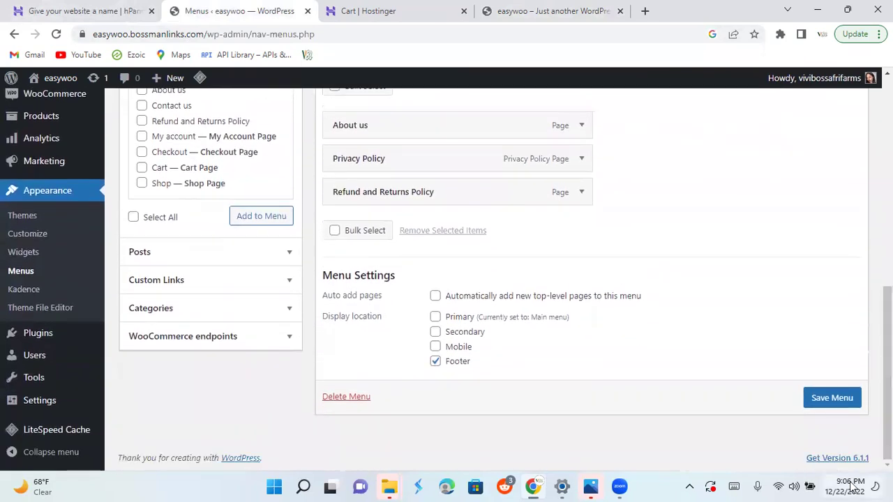
left_click(827, 396)
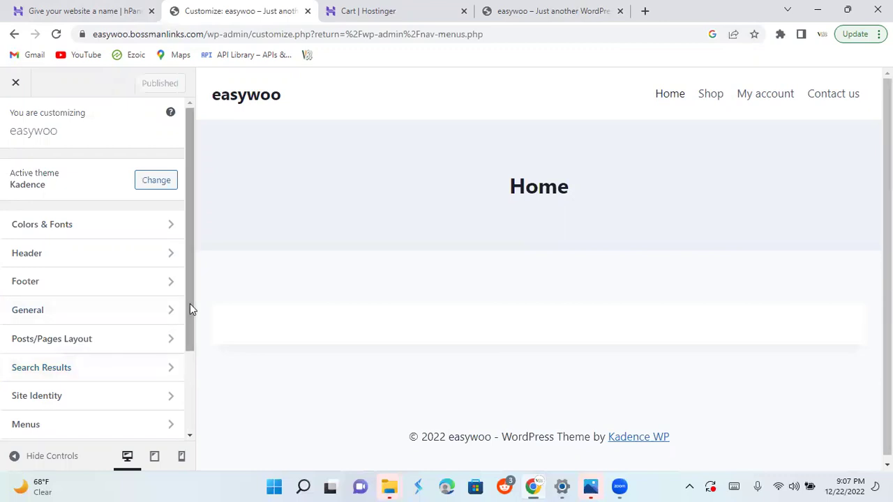
Open the Footer settings in the theme customizer and compare them with the footer on the live homepage
left_click_drag(190, 304, 190, 346)
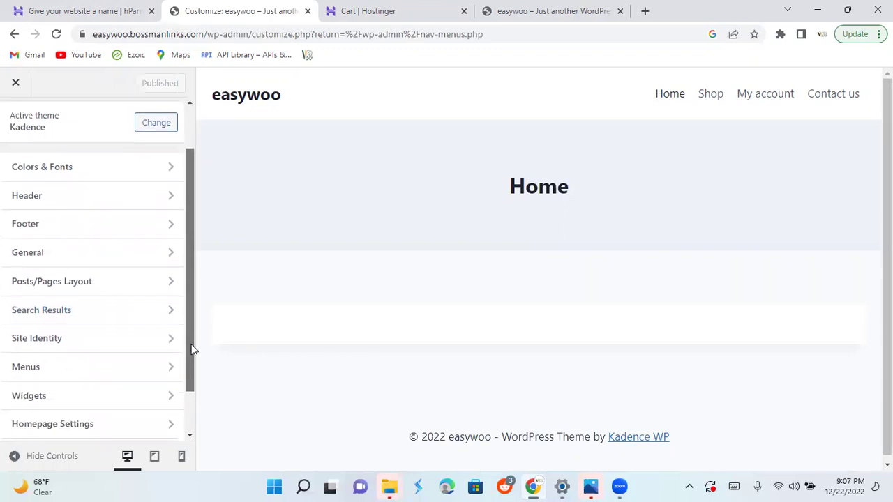
left_click_drag(194, 350, 189, 332)
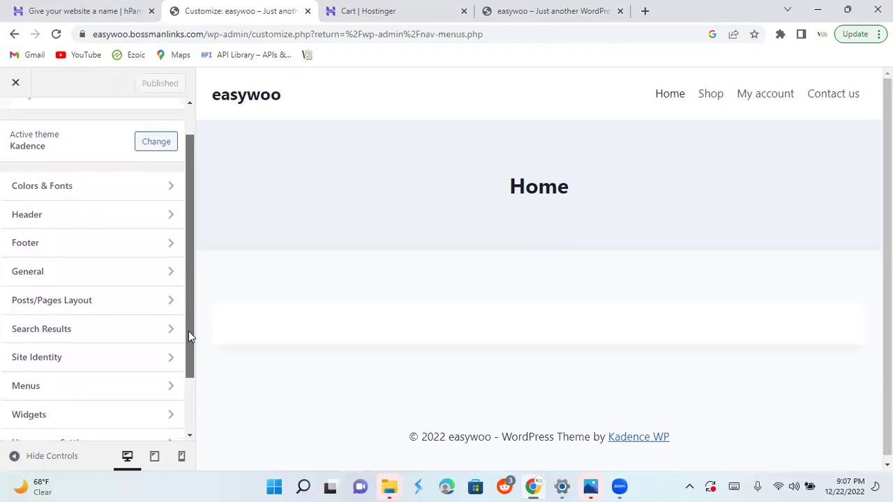
left_click(163, 245)
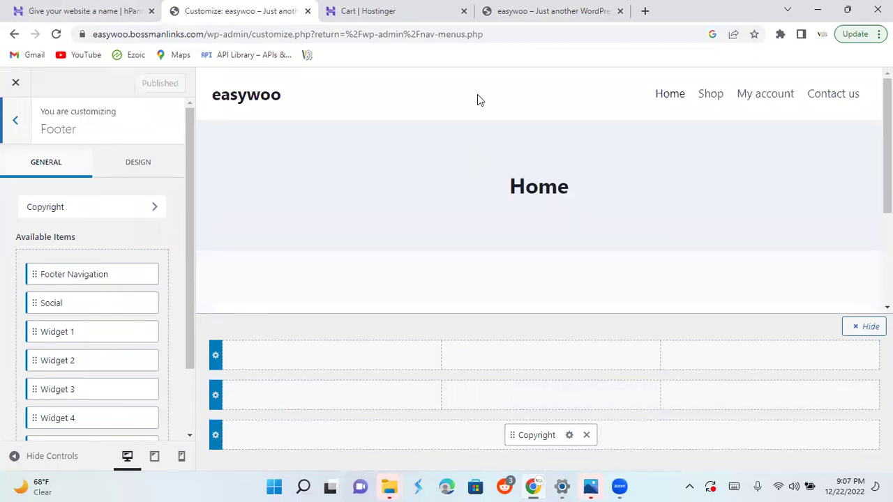
left_click(562, 11)
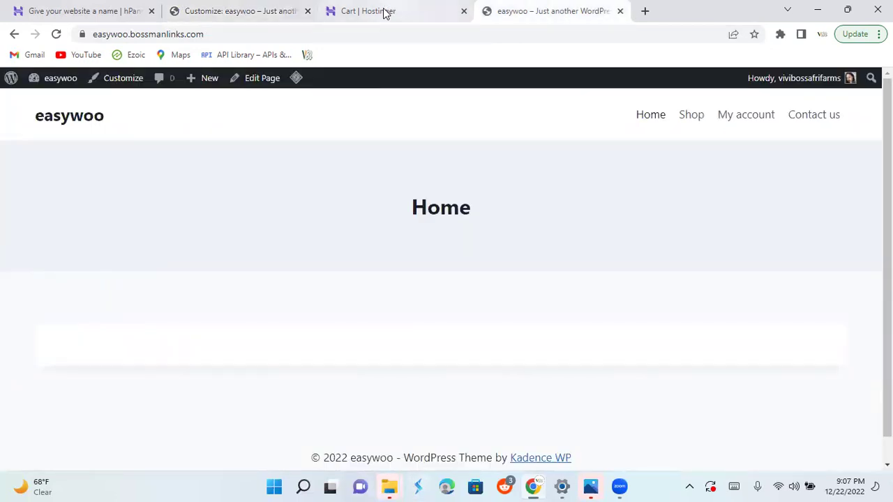
left_click(248, 10)
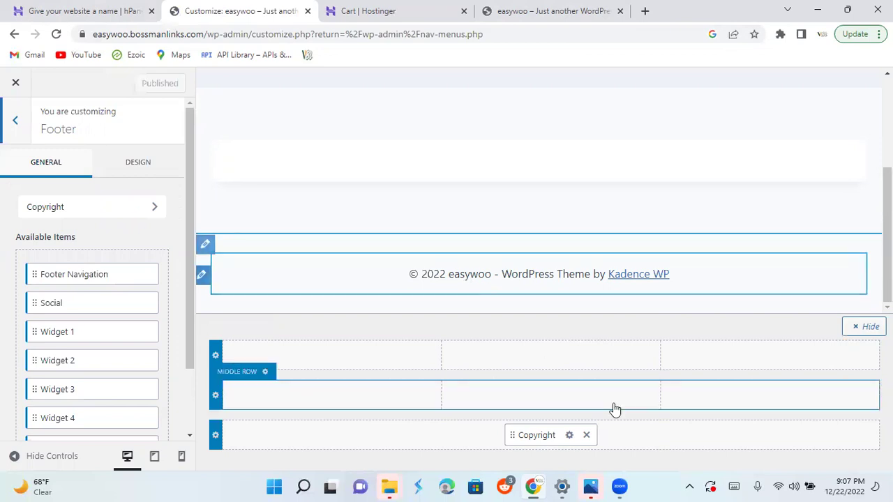
Remove the {theme-credit} placeholder from the footer's copyright text, leaving {copyright} {year} {site-title}
left_click(570, 436)
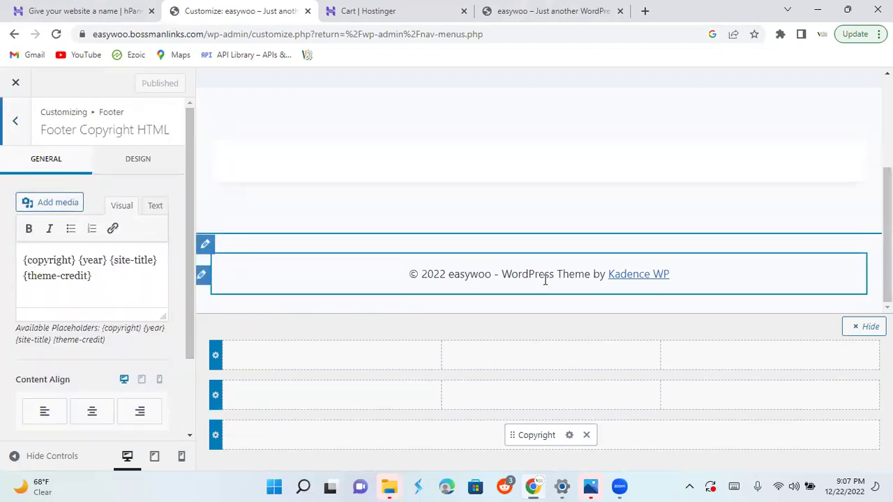
left_click(94, 276)
key("BackSpace")
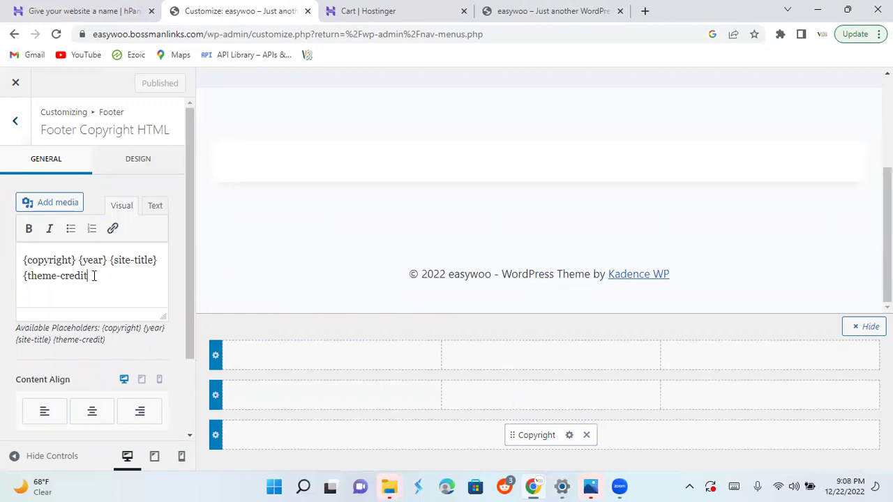
key("BackSpace")
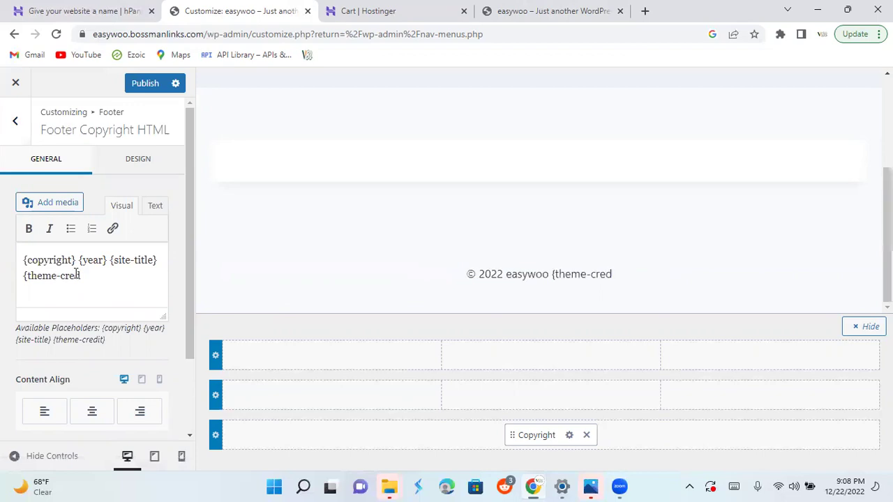
key("BackSpace")
key("BackSpace")
key("BackSpace")
key("BackSpace")
key("BackSpace")
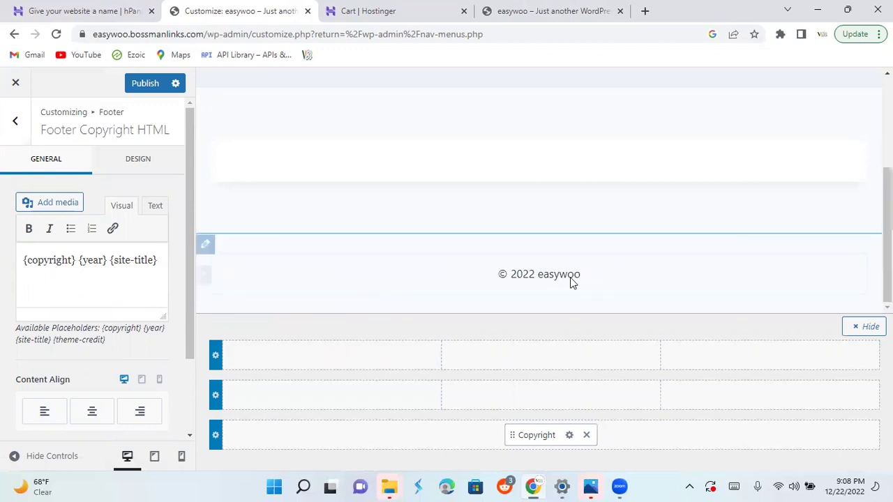
left_click_drag(538, 260, 565, 271)
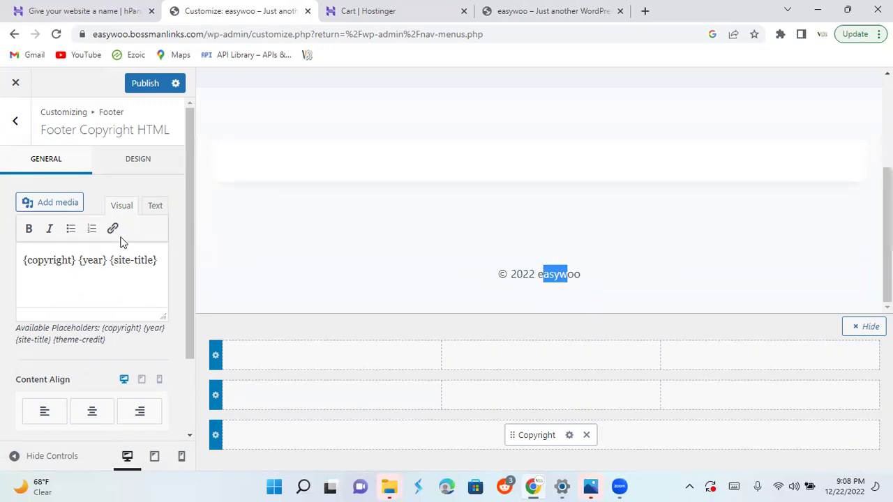
left_click(65, 275)
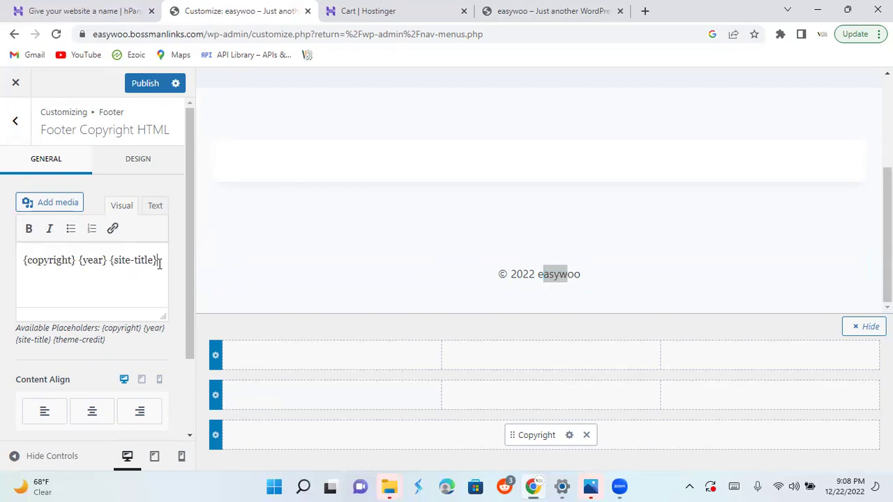
type("n")
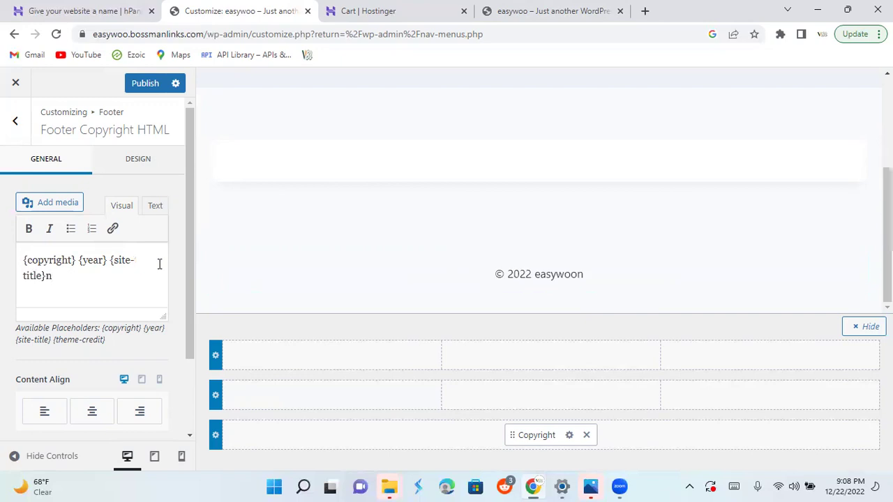
key("BackSpace")
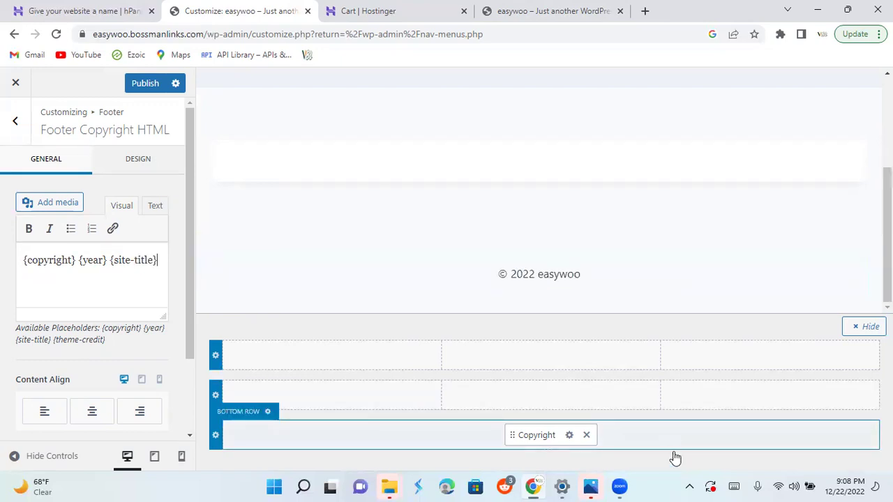
Add the Footer Navigation element to the center column of the footer's middle row and publish the customizer changes
mouse_move(558, 402)
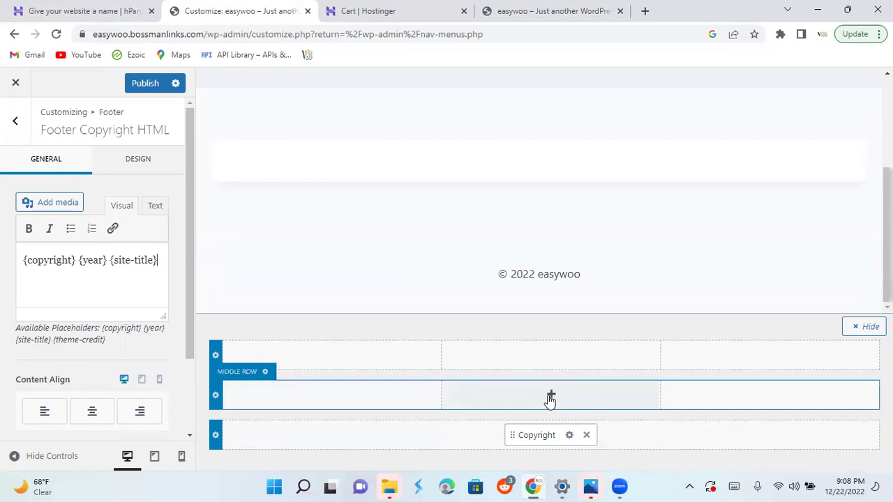
left_click(551, 397)
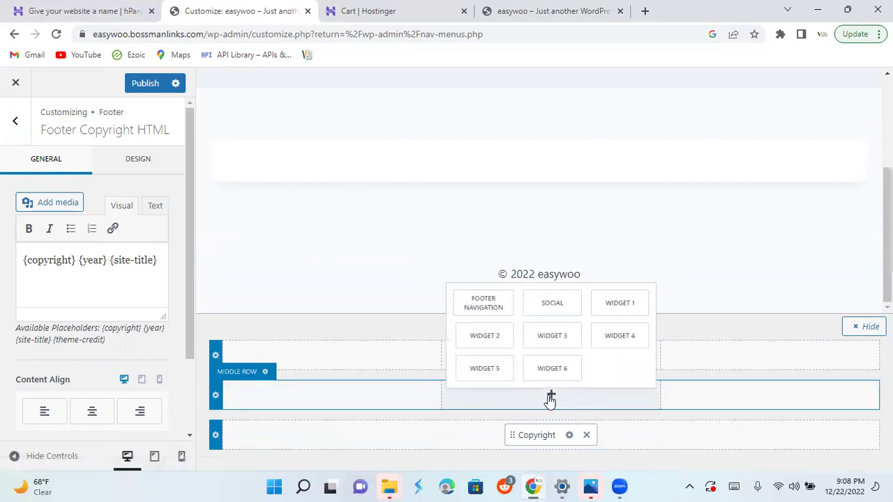
left_click(483, 307)
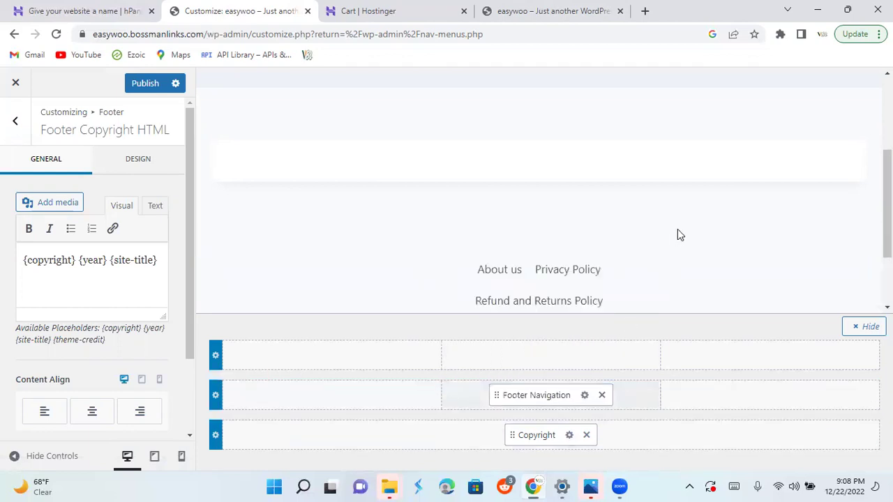
left_click(130, 83)
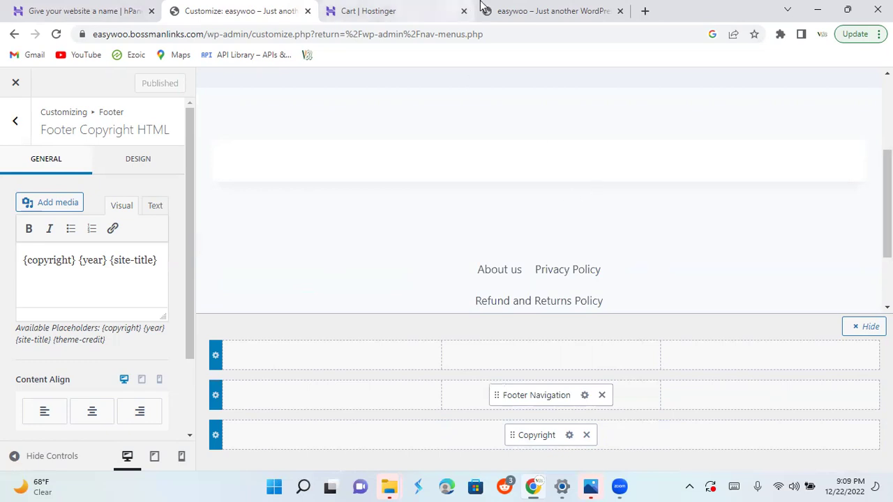
Reload the live homepage and check its footer for the navigation links and the edited copyright text
left_click(525, 9)
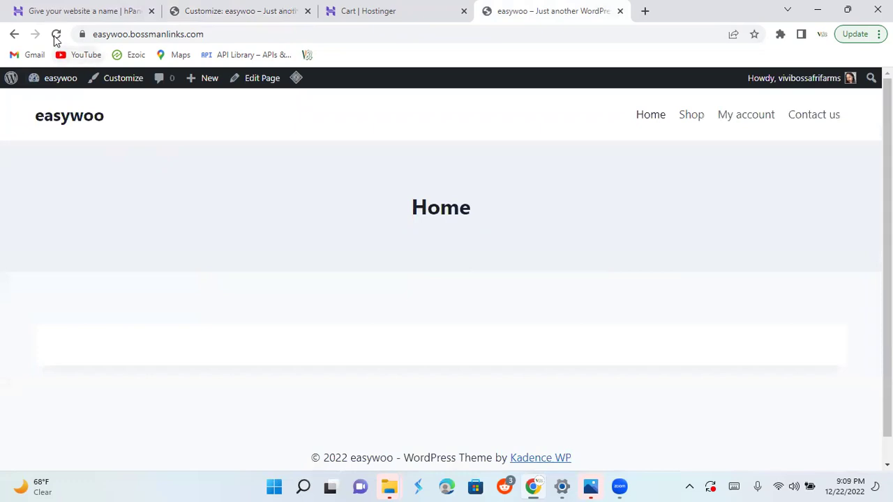
left_click(56, 34)
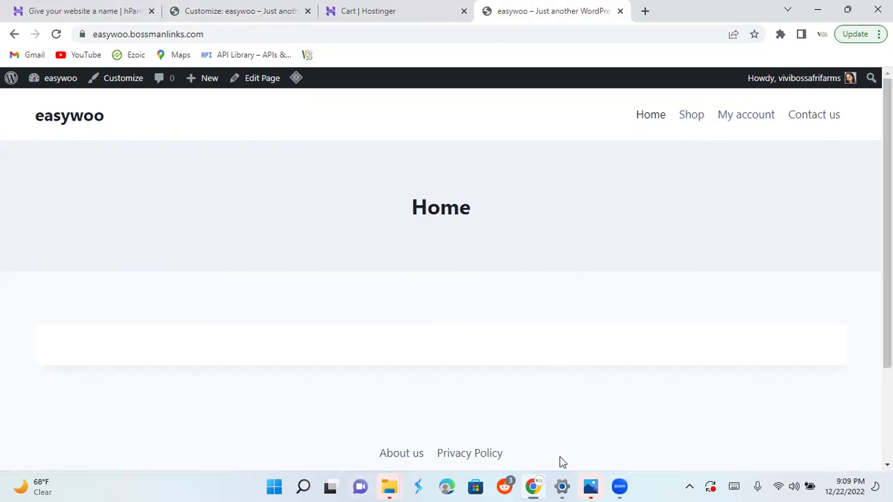
scroll(446, 279, "down", 2)
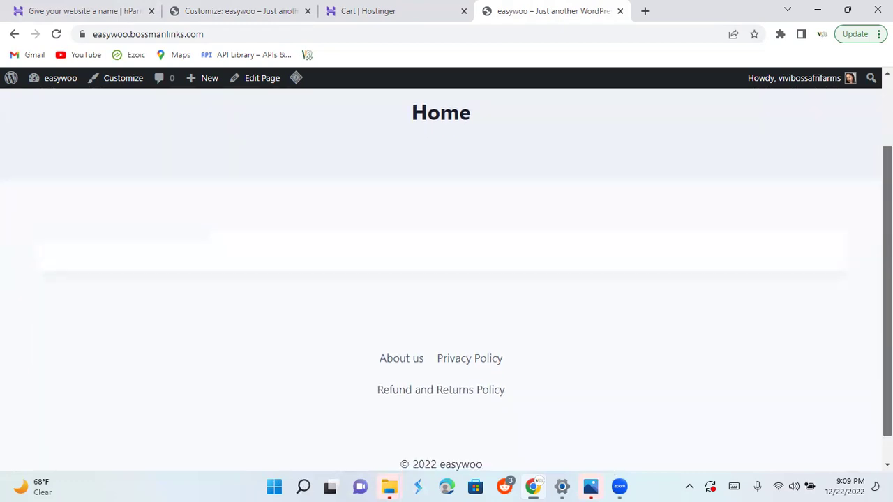
scroll(446, 279, "up", 2)
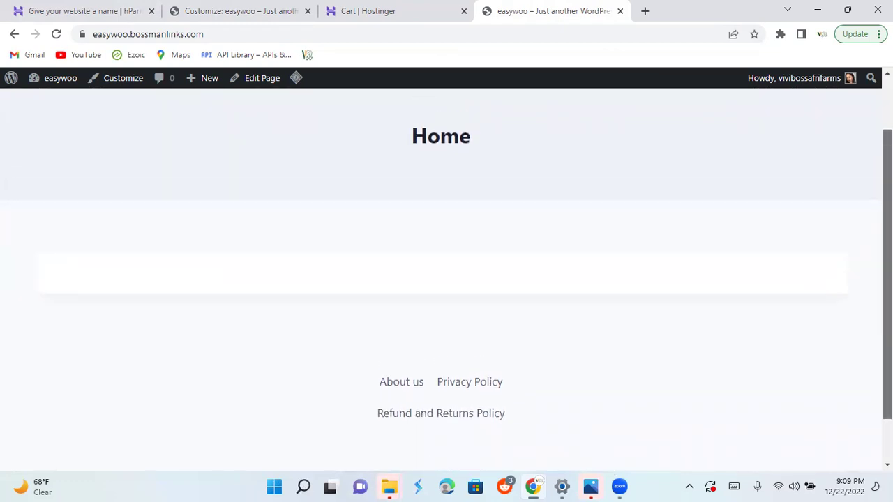